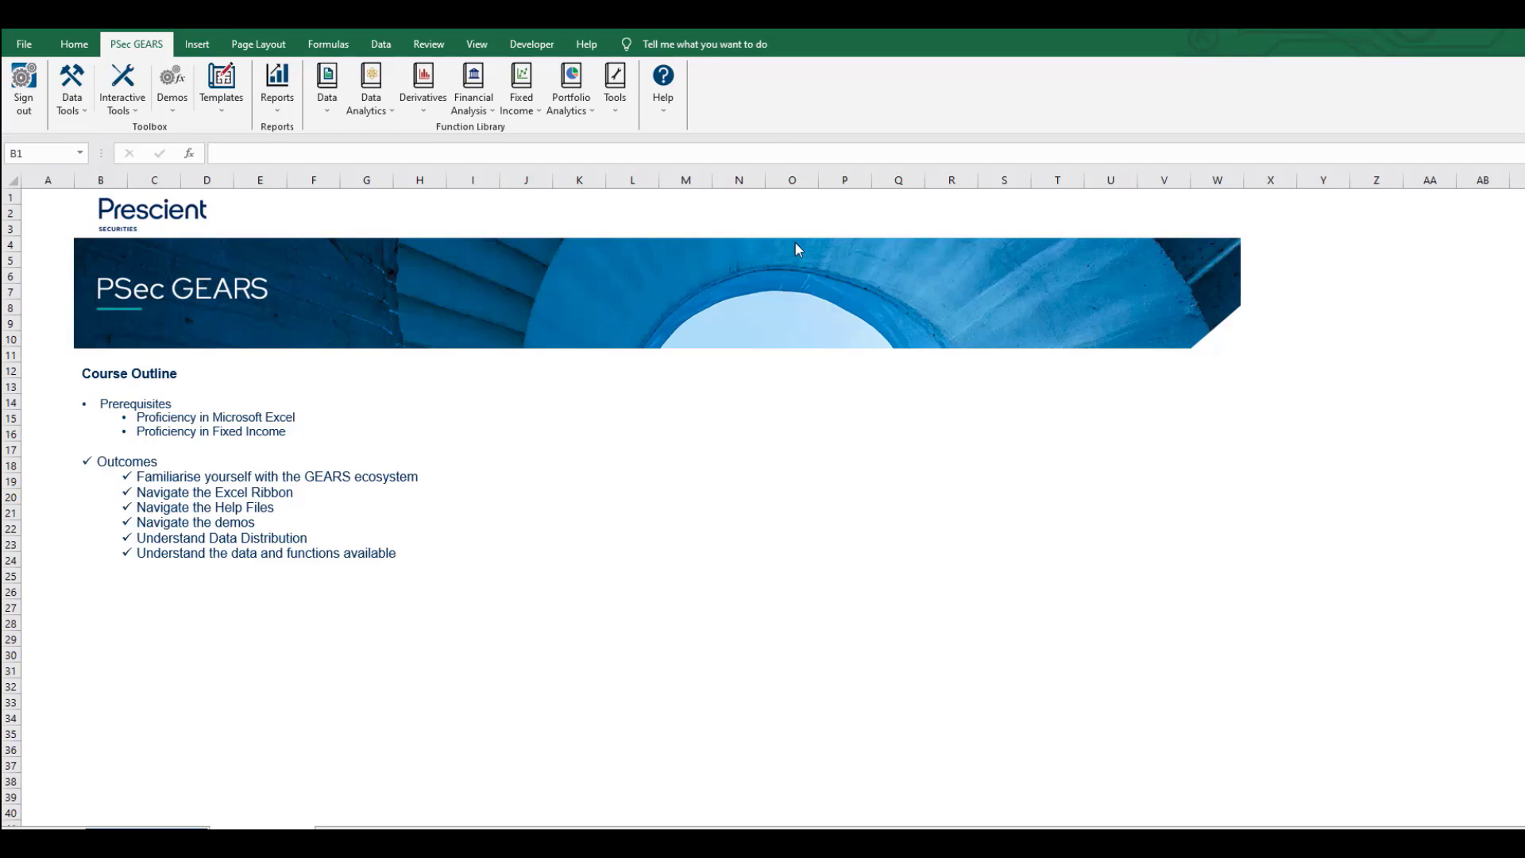
pyautogui.click(666, 105)
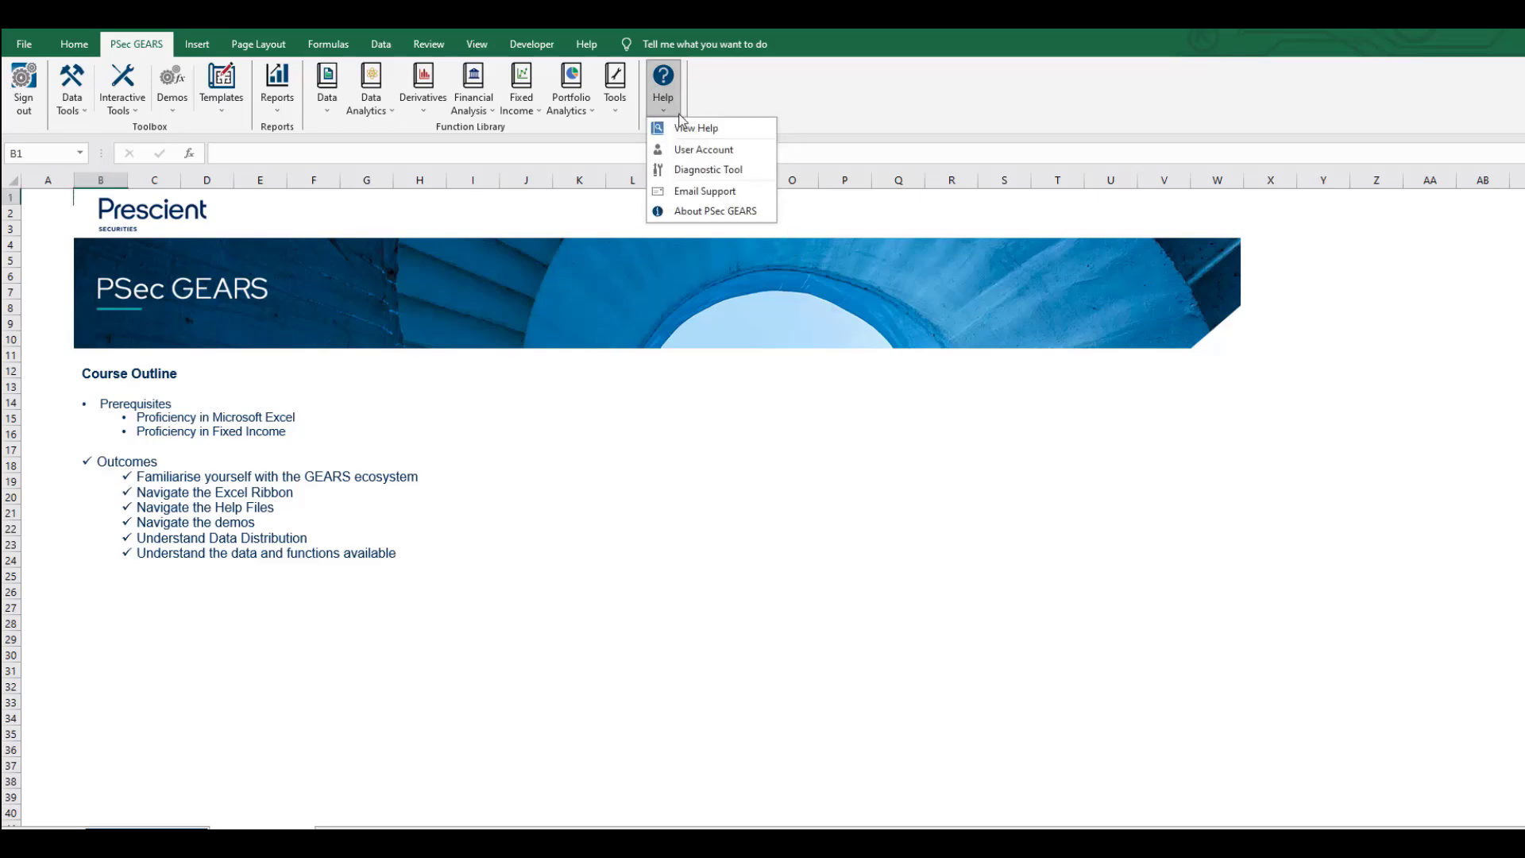
pyautogui.click(669, 105)
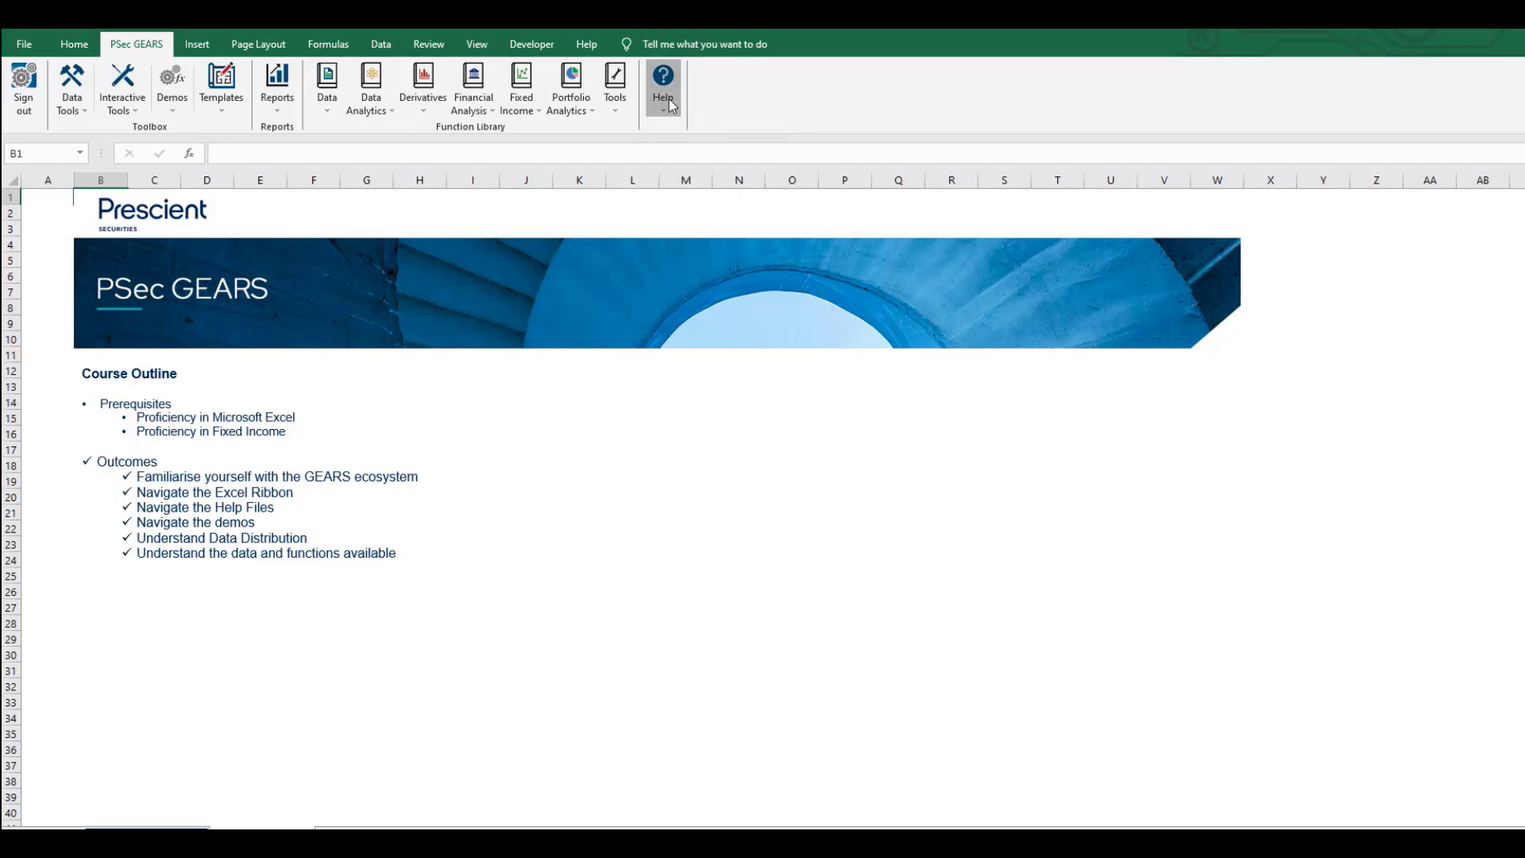
pyautogui.click(178, 107)
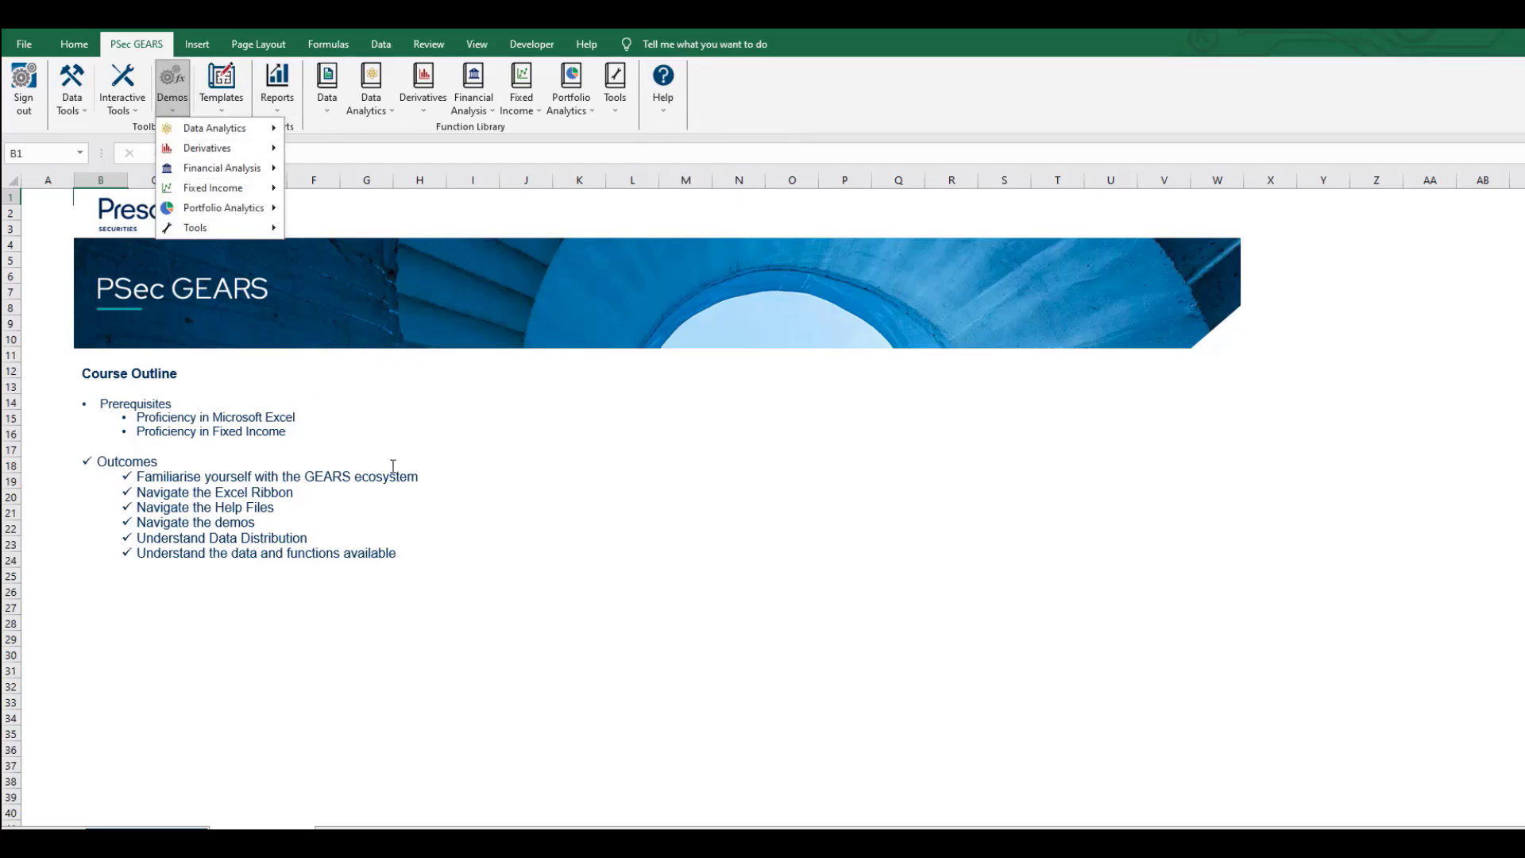
pyautogui.click(482, 499)
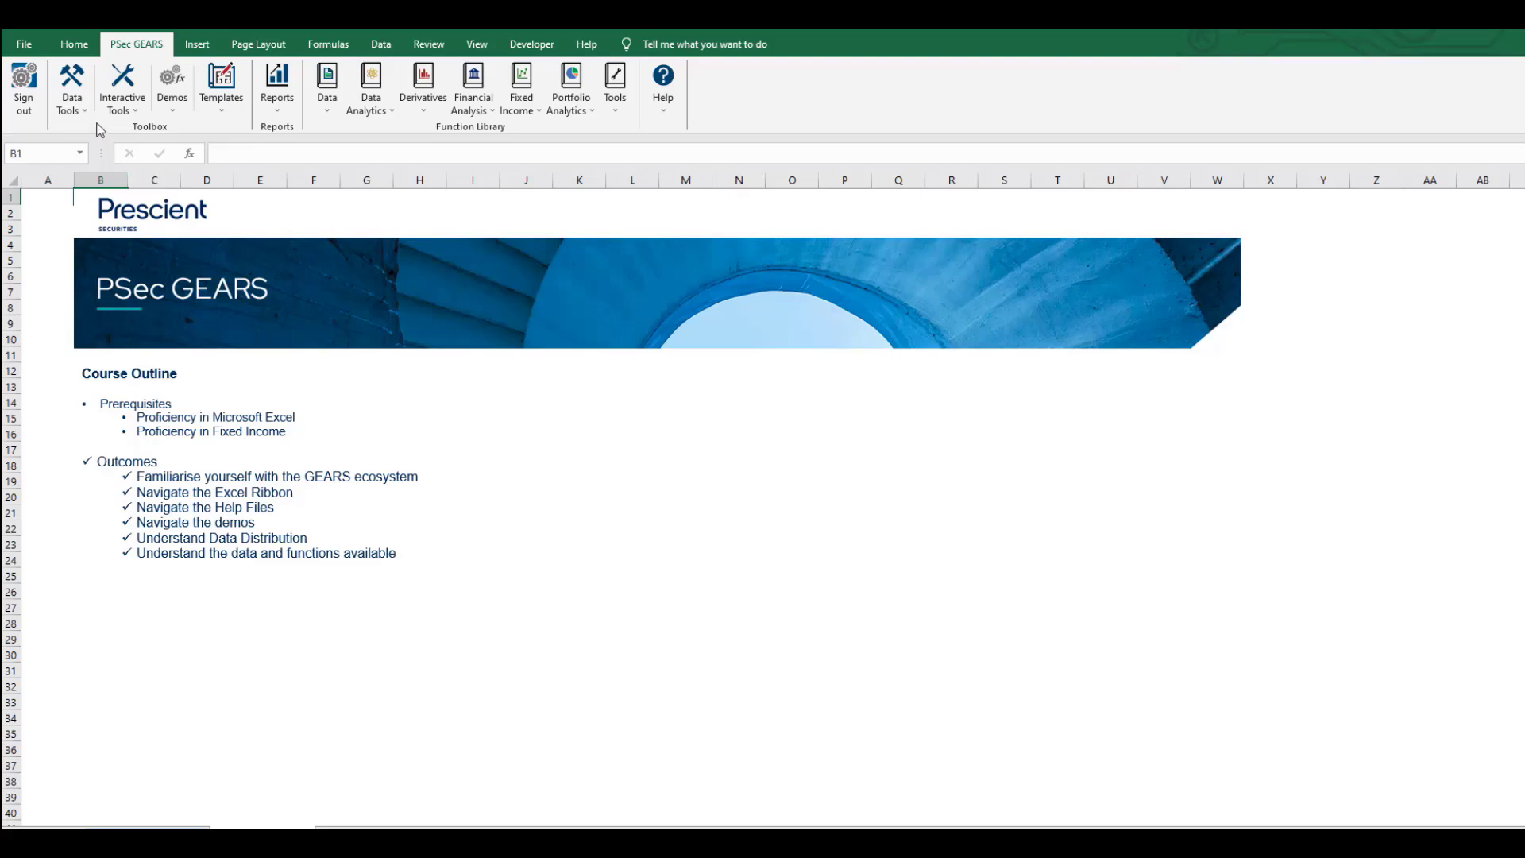
pyautogui.click(71, 95)
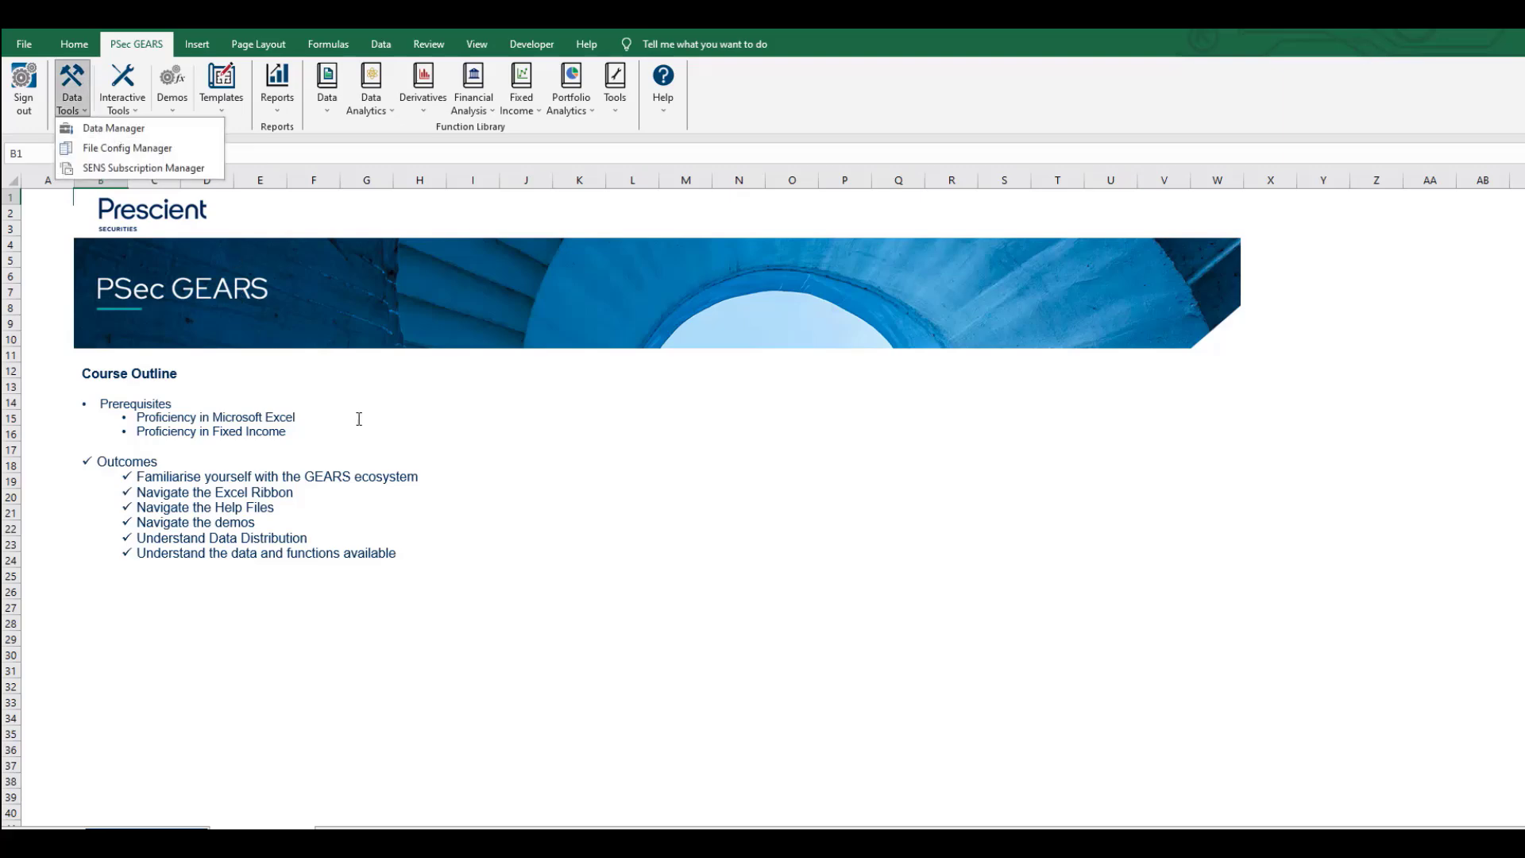
pyautogui.click(459, 444)
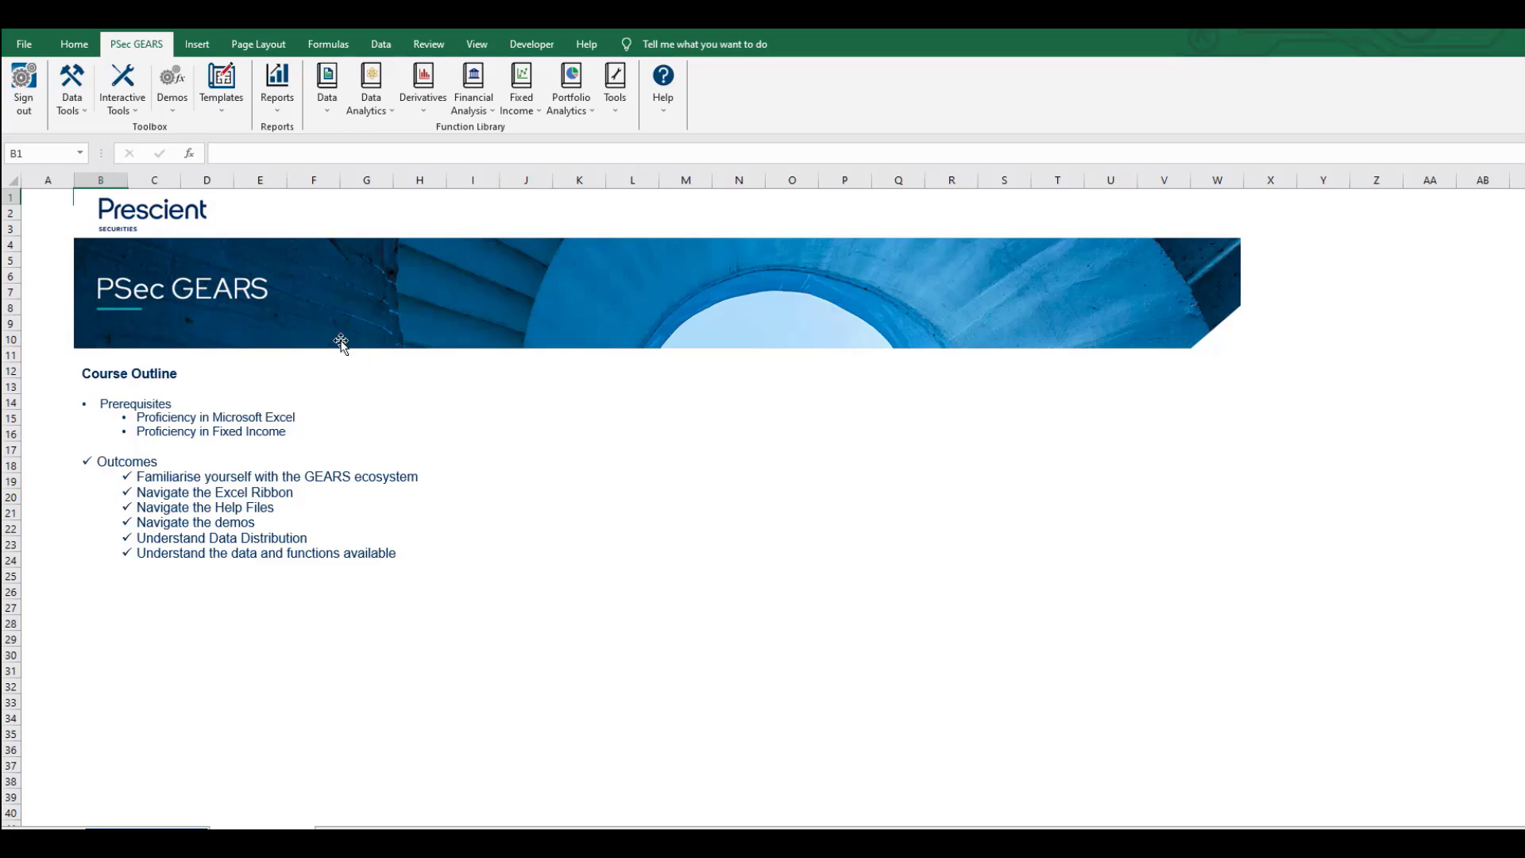
# Step: Switch to the worksheet listing the ribbon topics and sign out of PSec GEARS
pyautogui.click(377, 822)
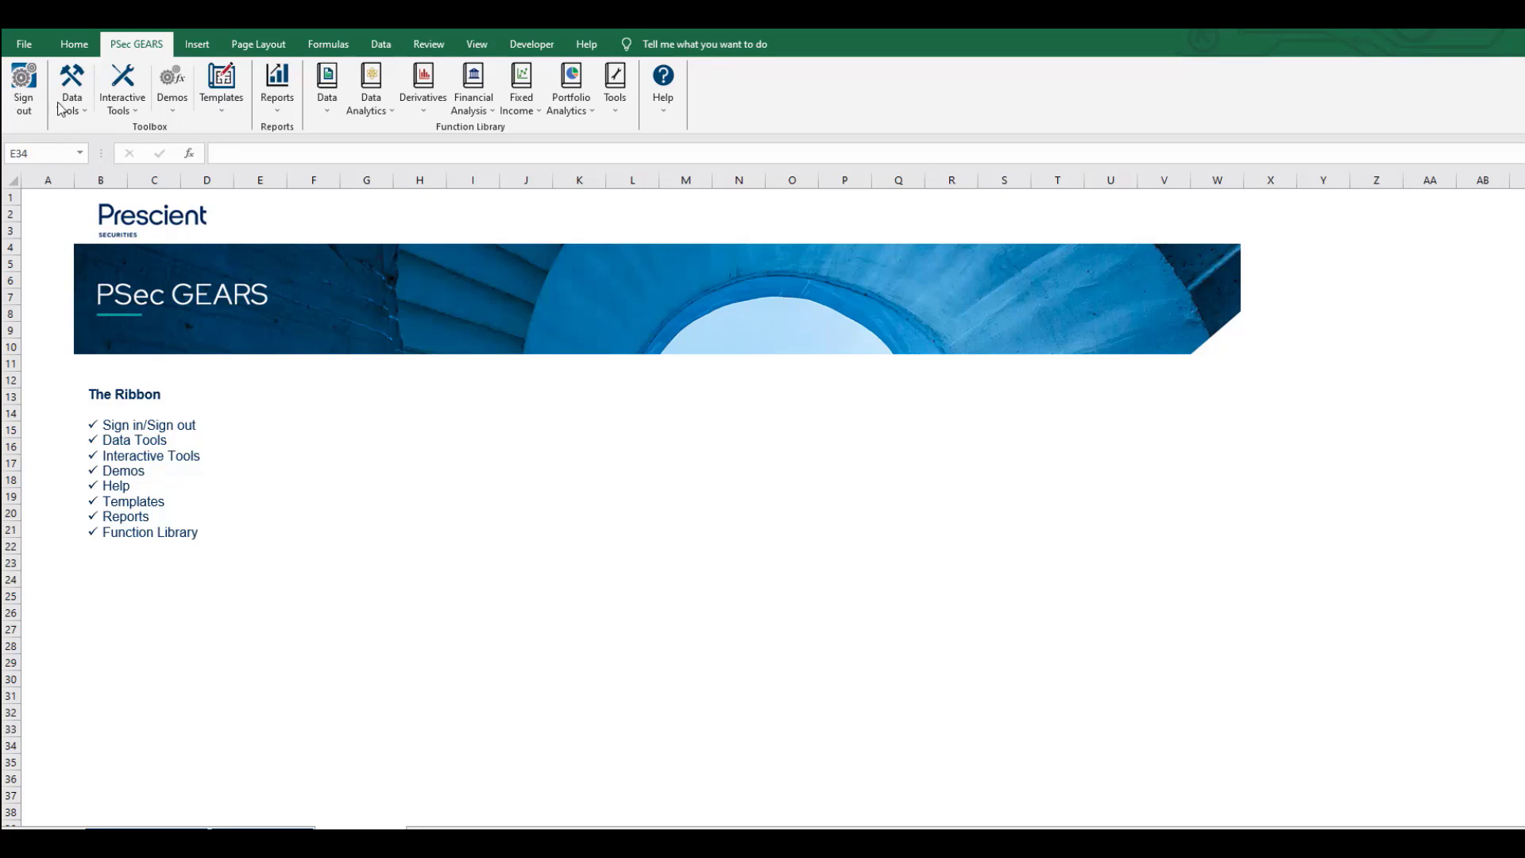
pyautogui.click(27, 93)
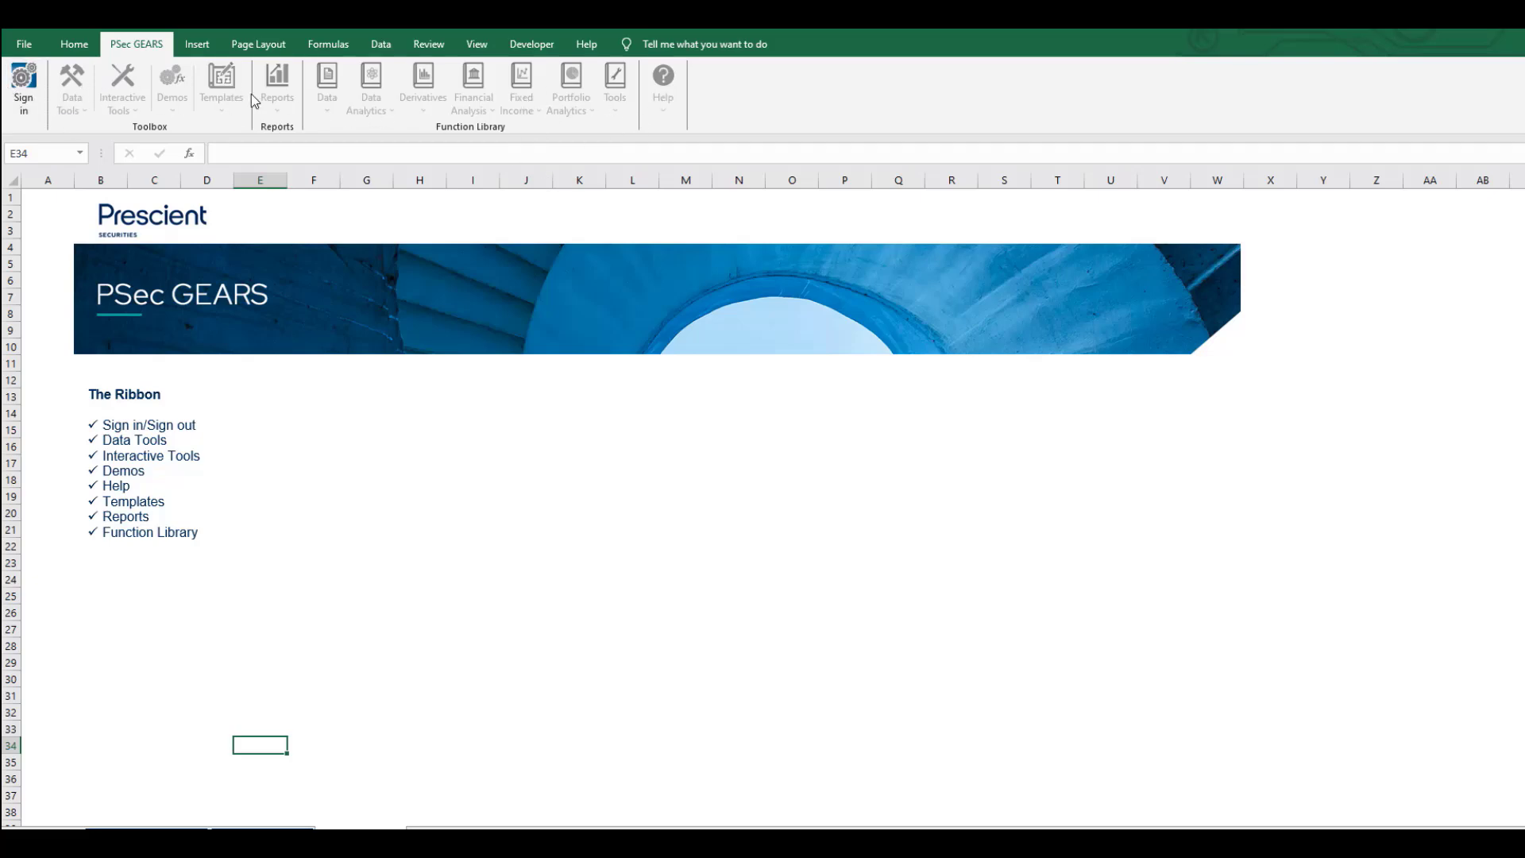
# Step: Sign in to PSec GEARS with the account password and the option to stay logged in on this machine
pyautogui.click(26, 82)
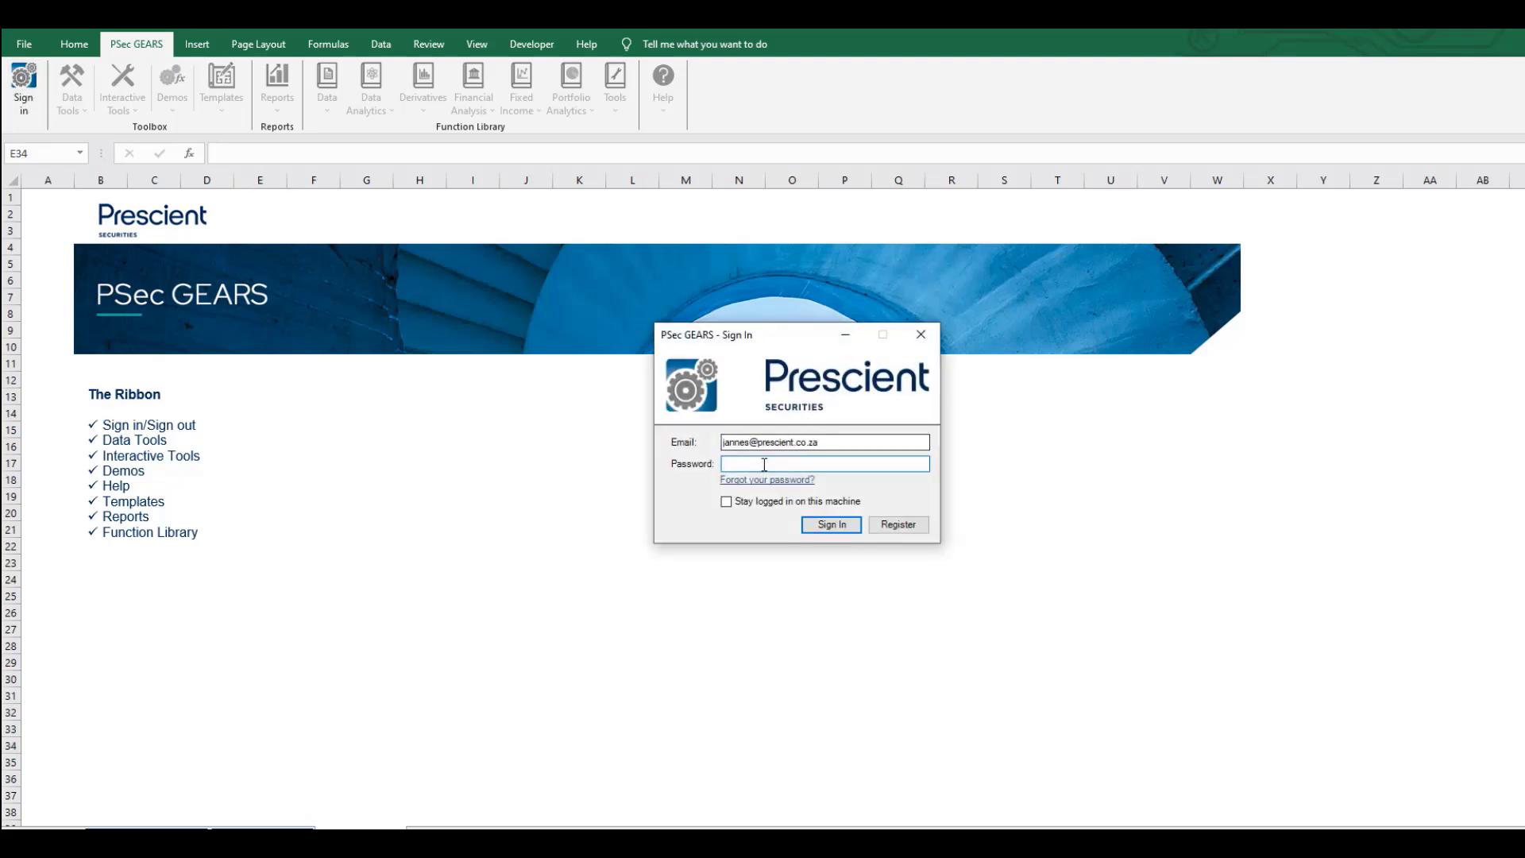
pyautogui.click(764, 465)
pyautogui.write('••••••••')
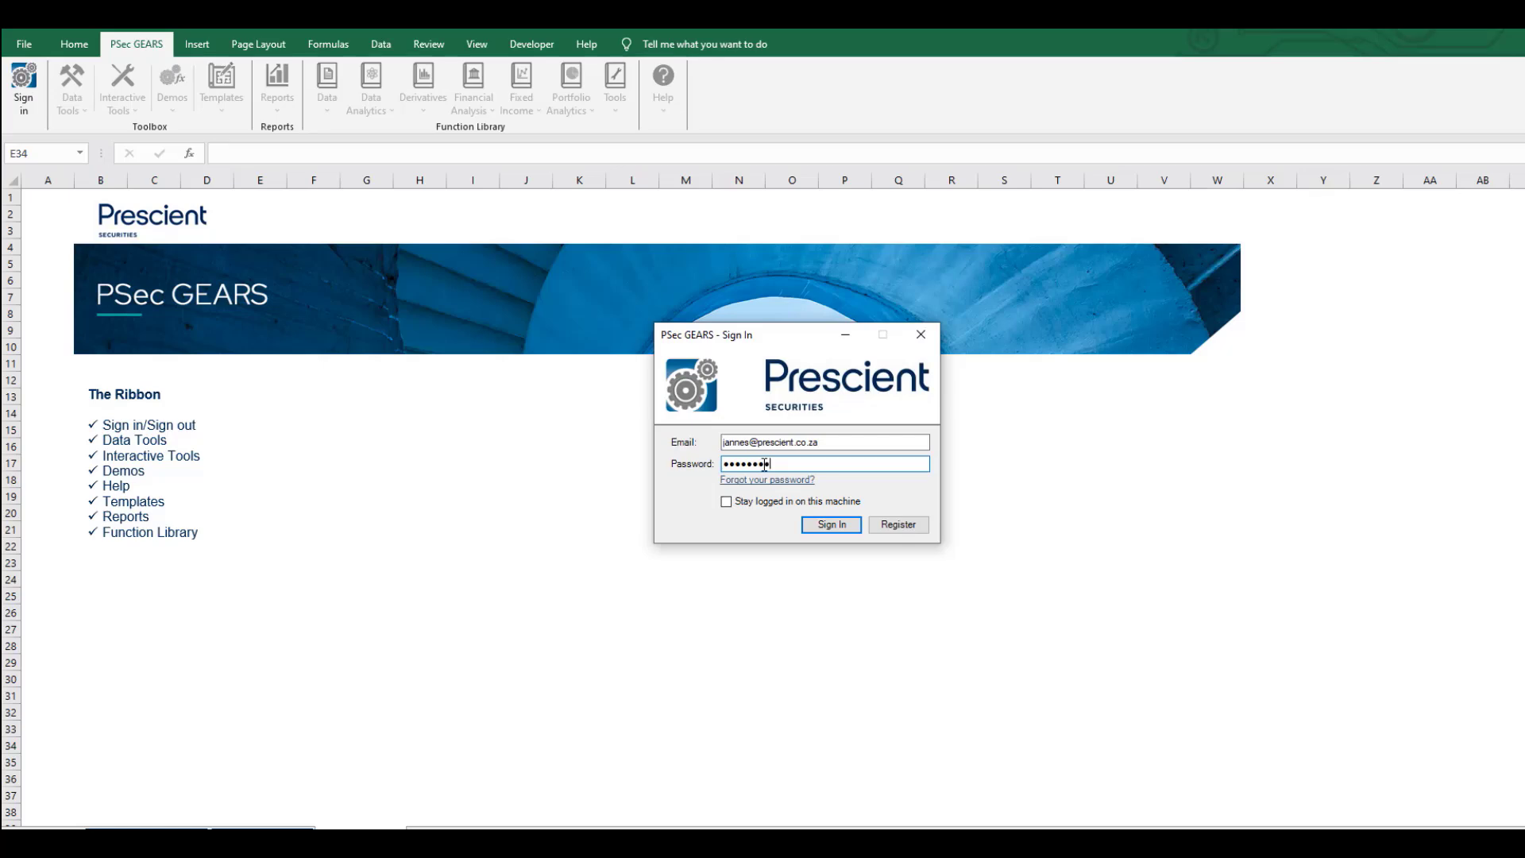
pyautogui.click(727, 502)
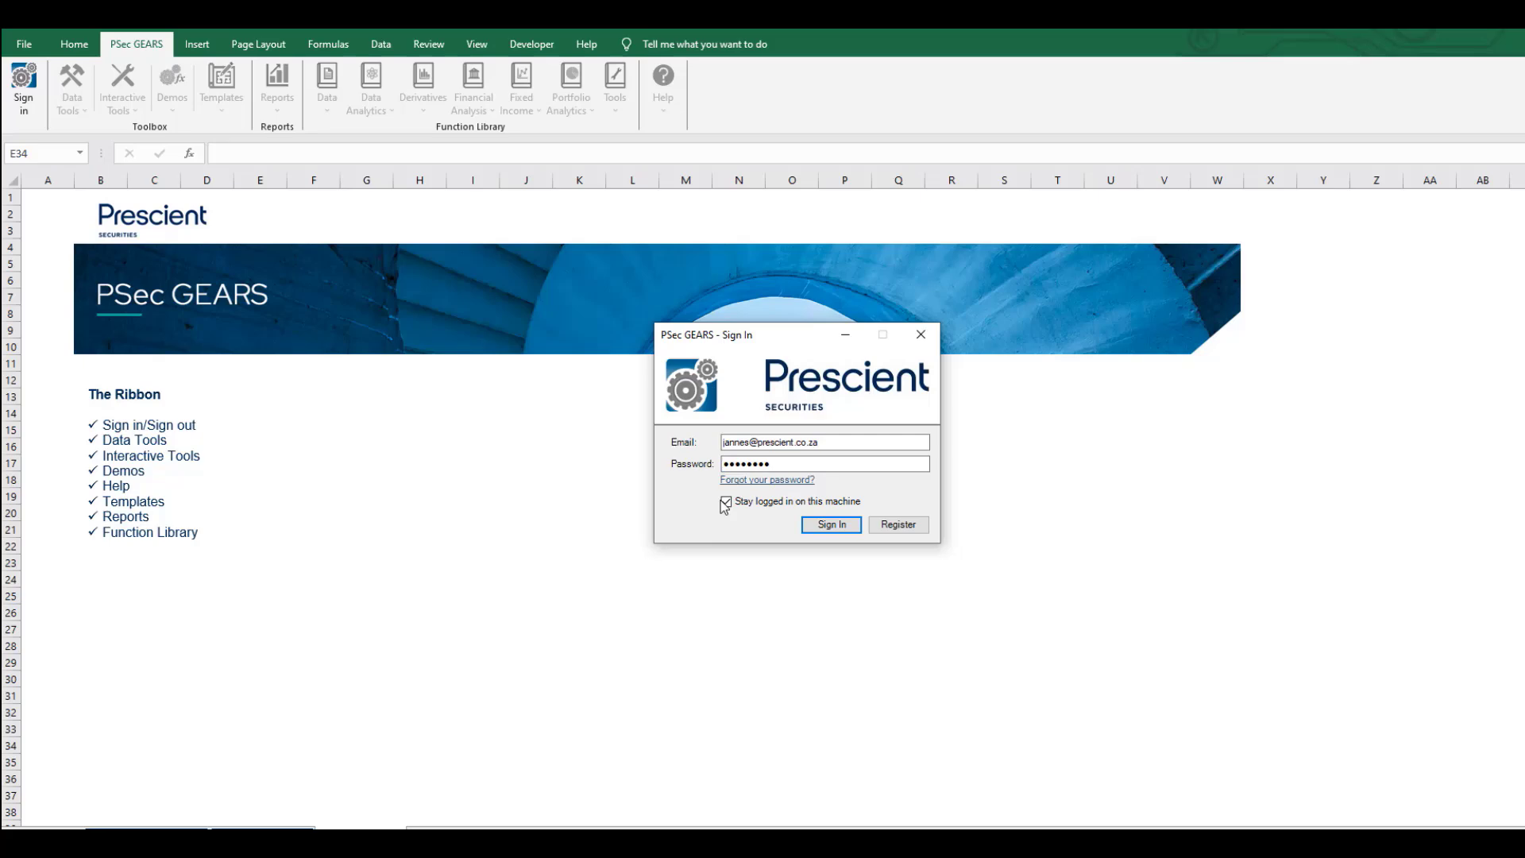
pyautogui.moveTo(803, 335); pyautogui.dragTo(560, 320)
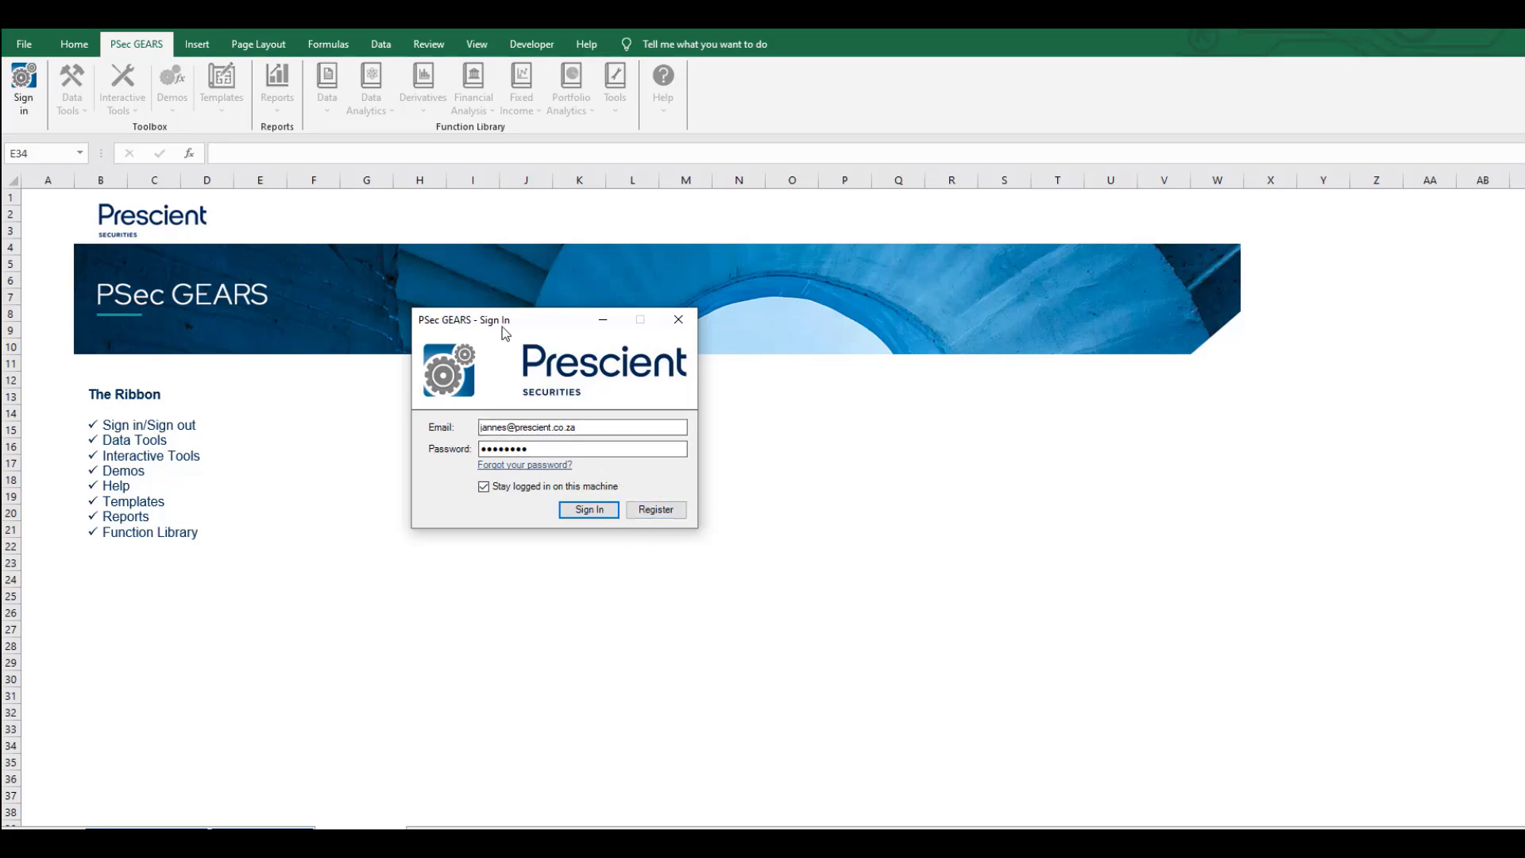
pyautogui.moveTo(504, 331); pyautogui.dragTo(506, 354)
pyautogui.click(588, 533)
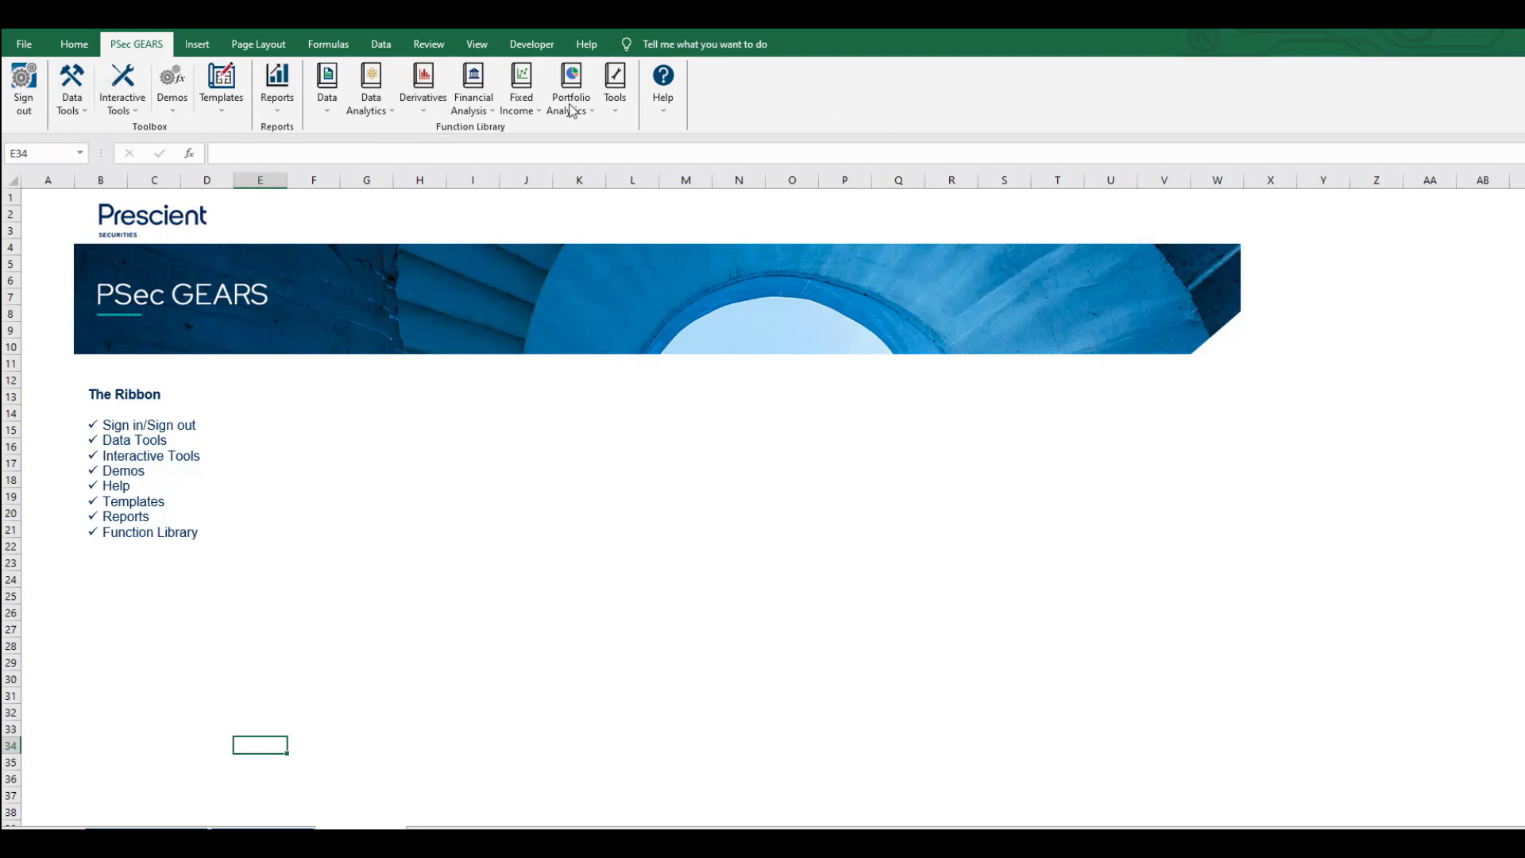
# Step: Open the Data Manager, review the server data types with their status and latest dates, and close it
pyautogui.click(84, 111)
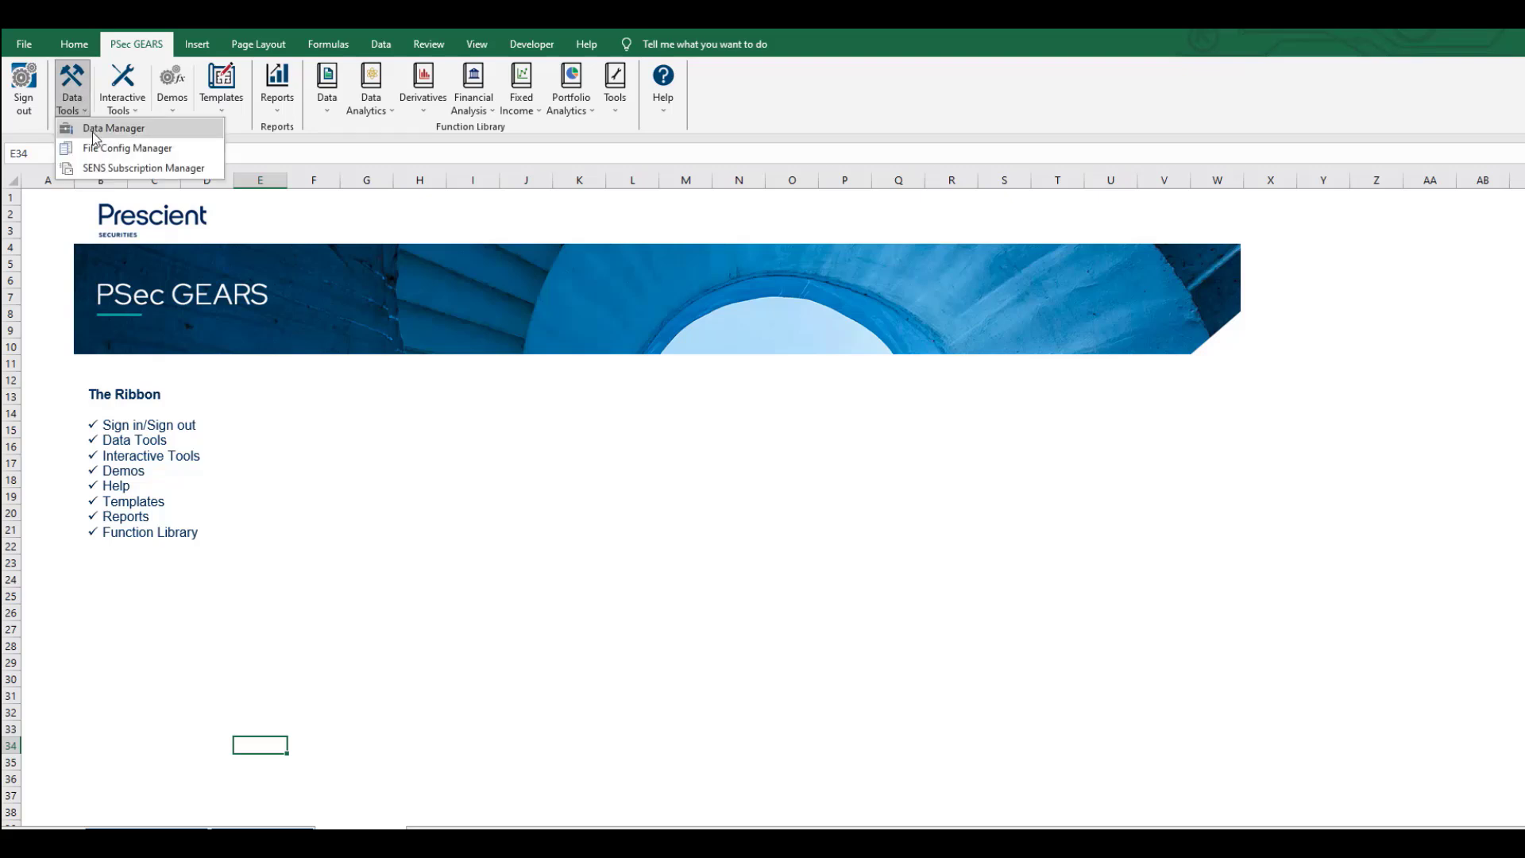
pyautogui.click(92, 131)
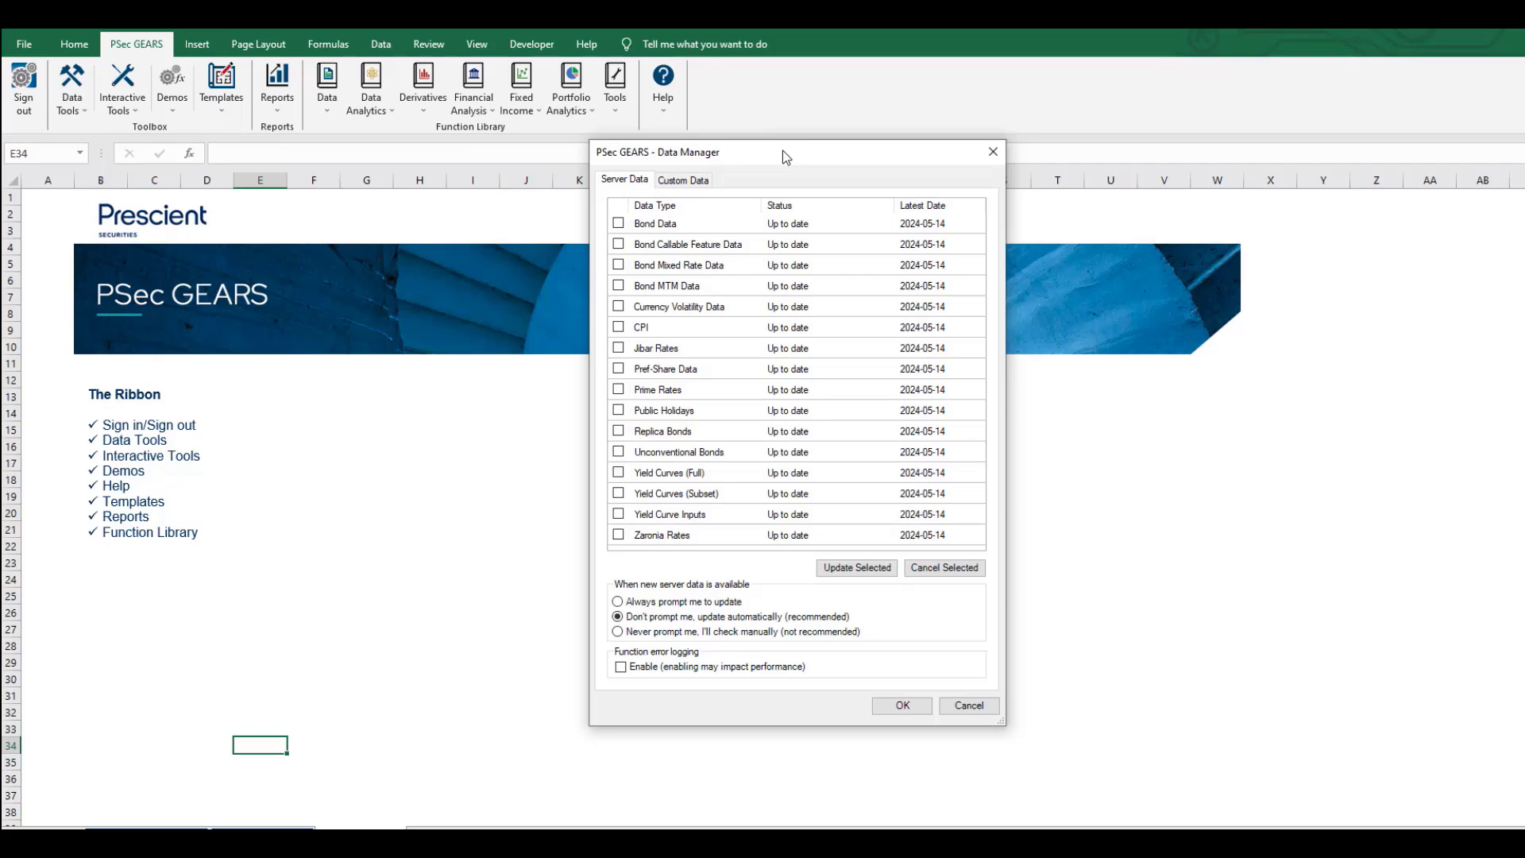
pyautogui.moveTo(783, 151); pyautogui.dragTo(486, 83)
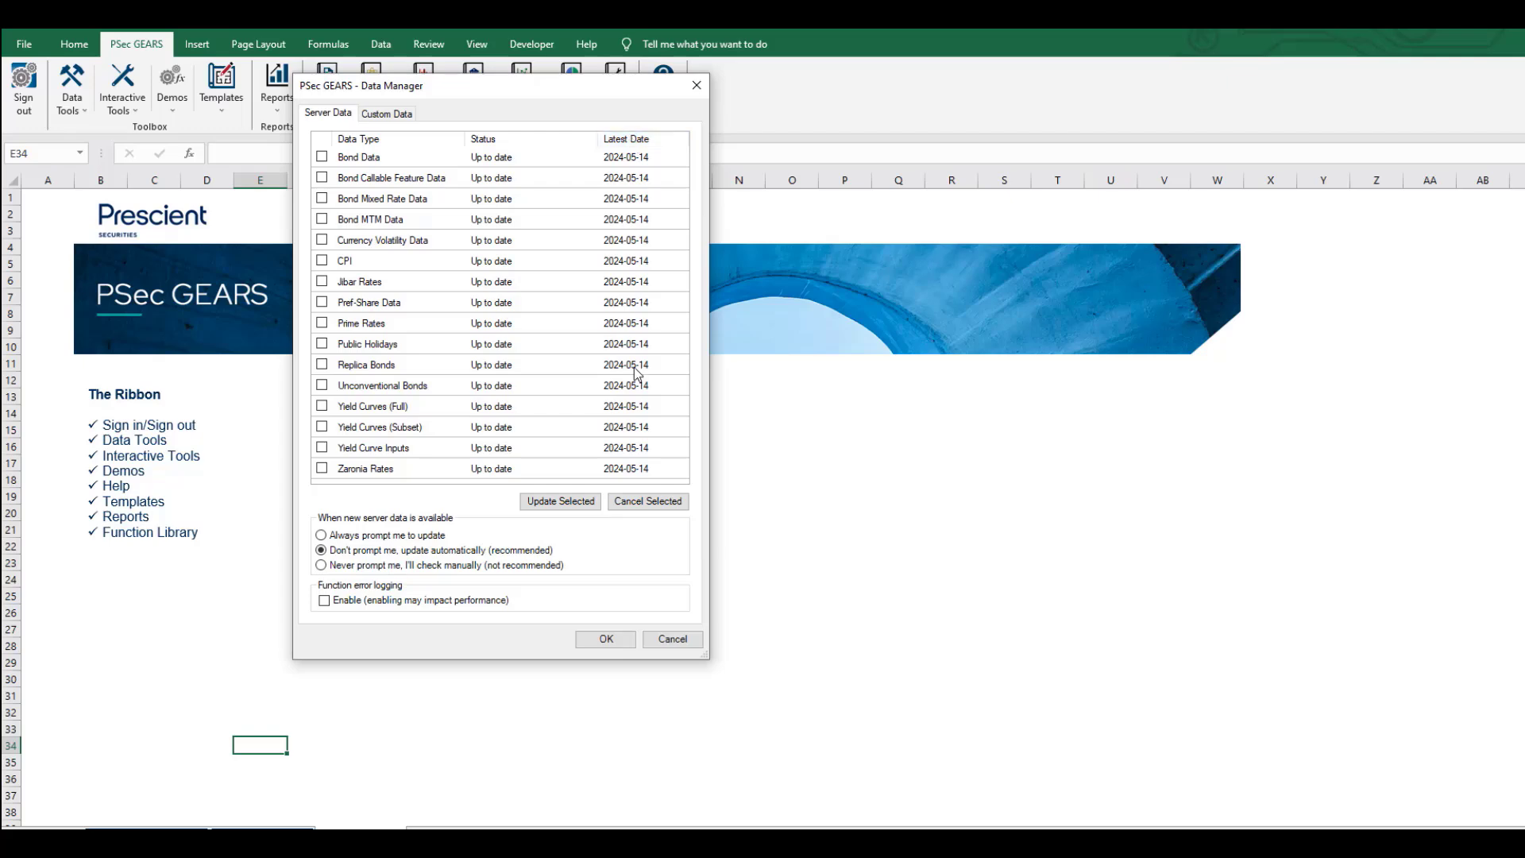
pyautogui.click(602, 640)
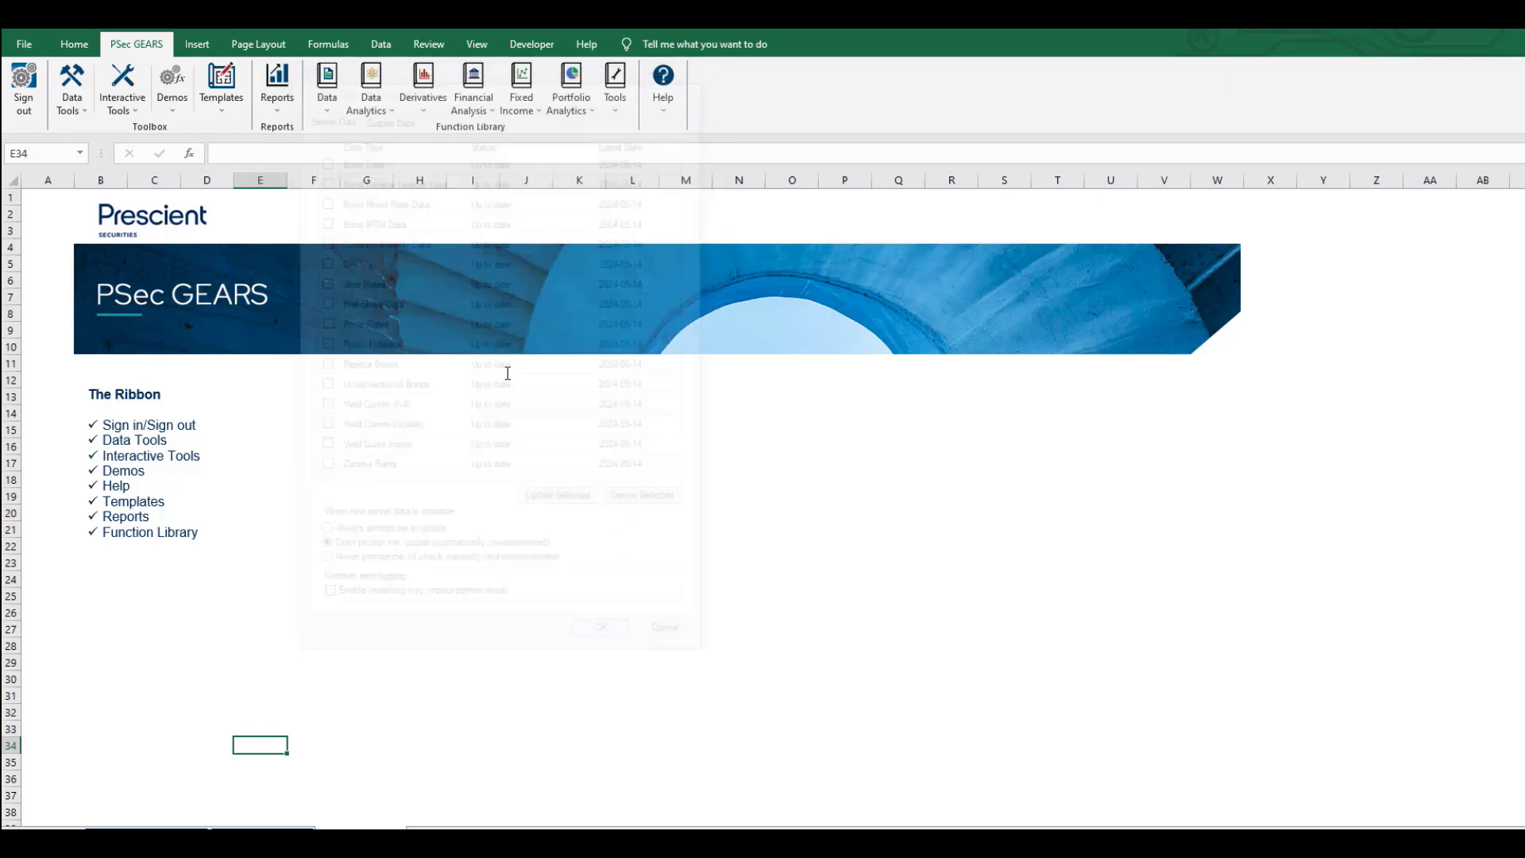
# Step: In the SENS Subscription Manager, add the instruments AEL and AFH to the subscriptions and cancel without saving
pyautogui.click(64, 111)
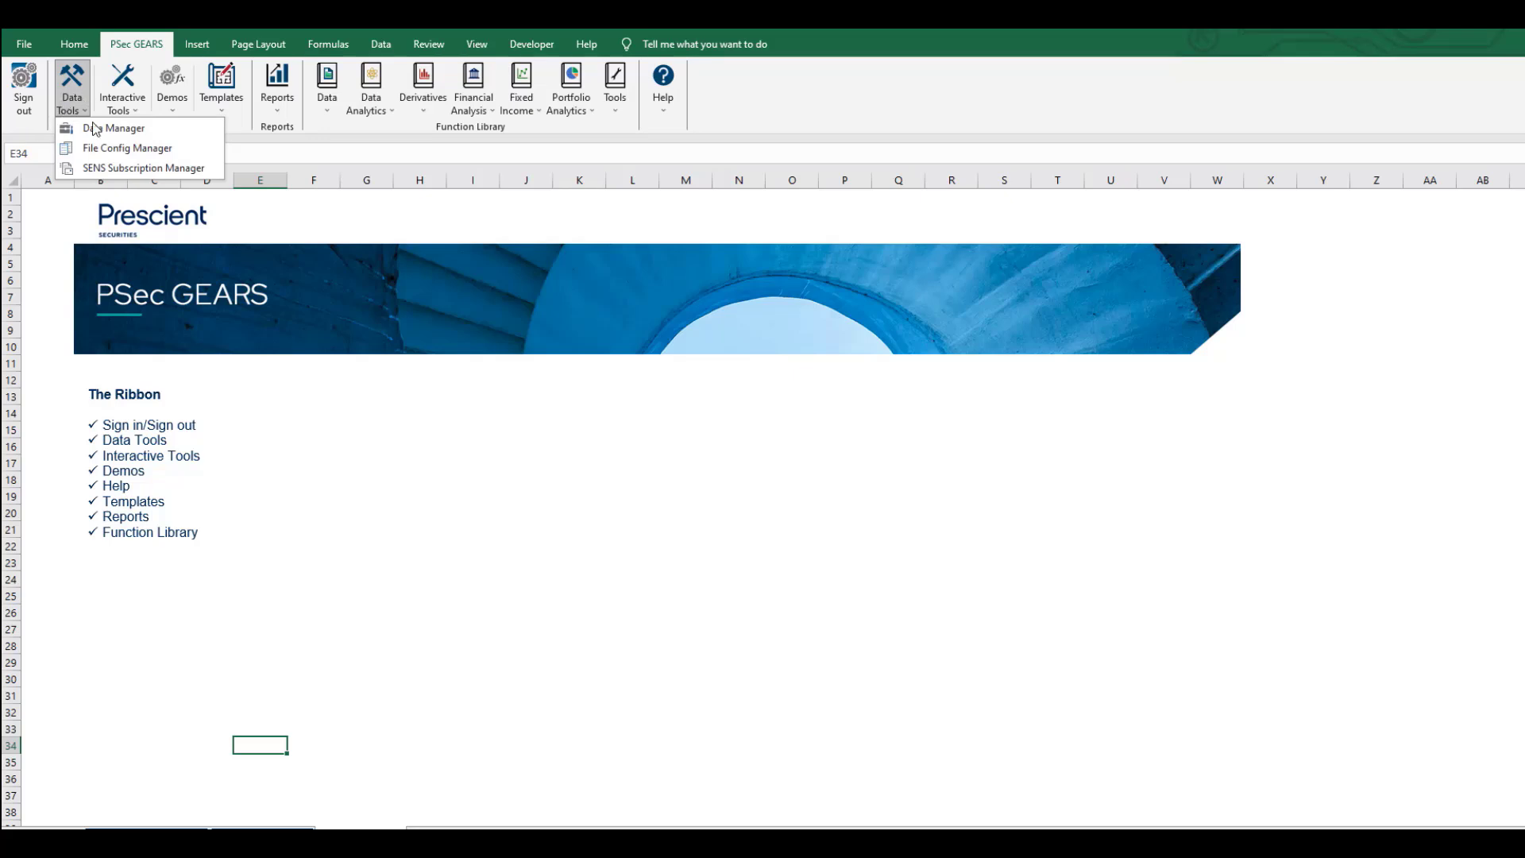
pyautogui.click(102, 165)
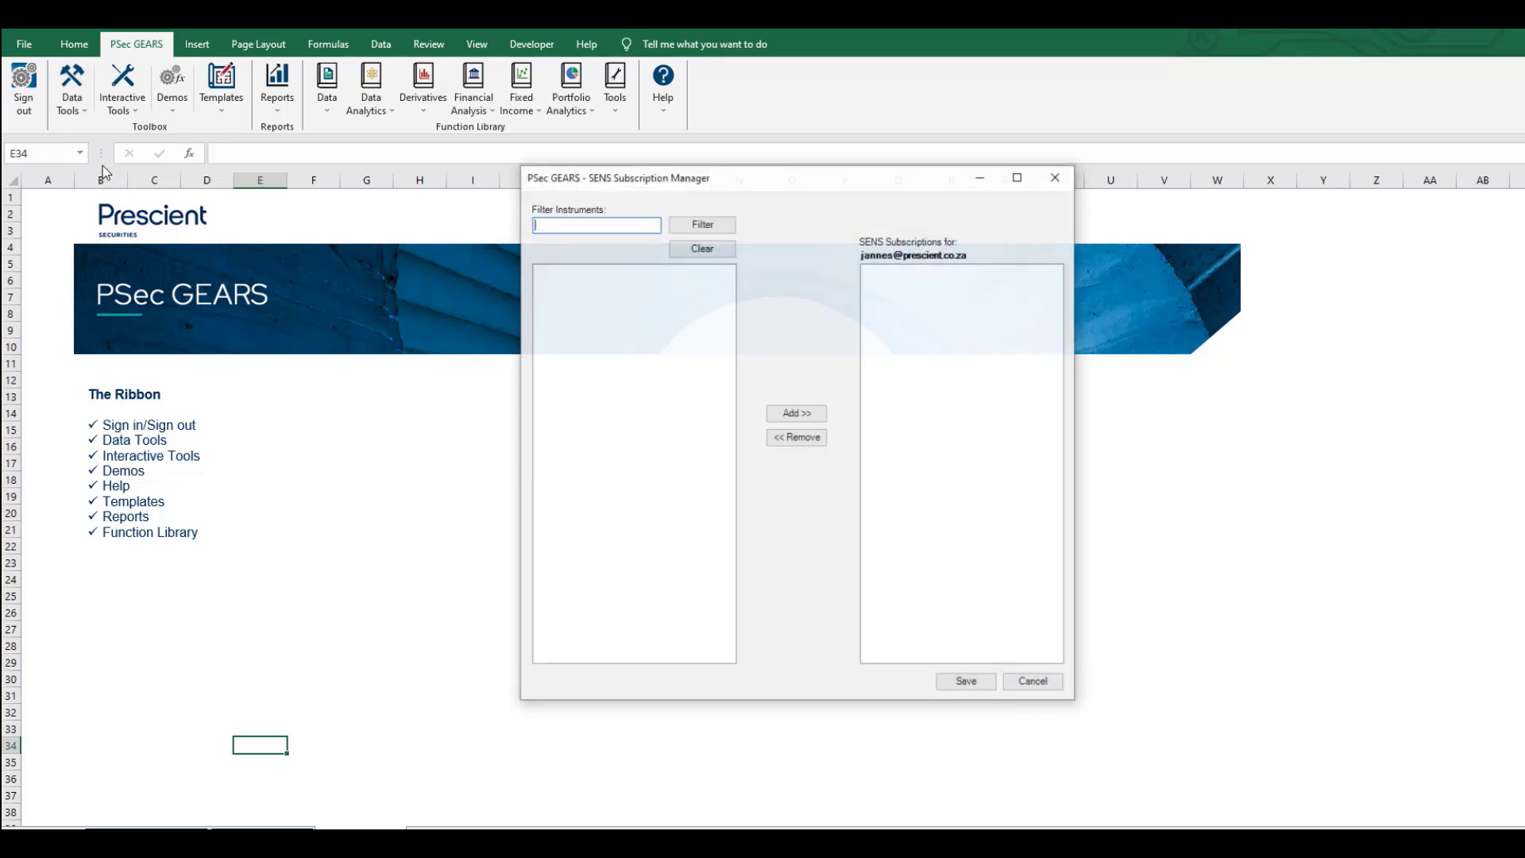
pyautogui.moveTo(789, 185); pyautogui.dragTo(679, 188)
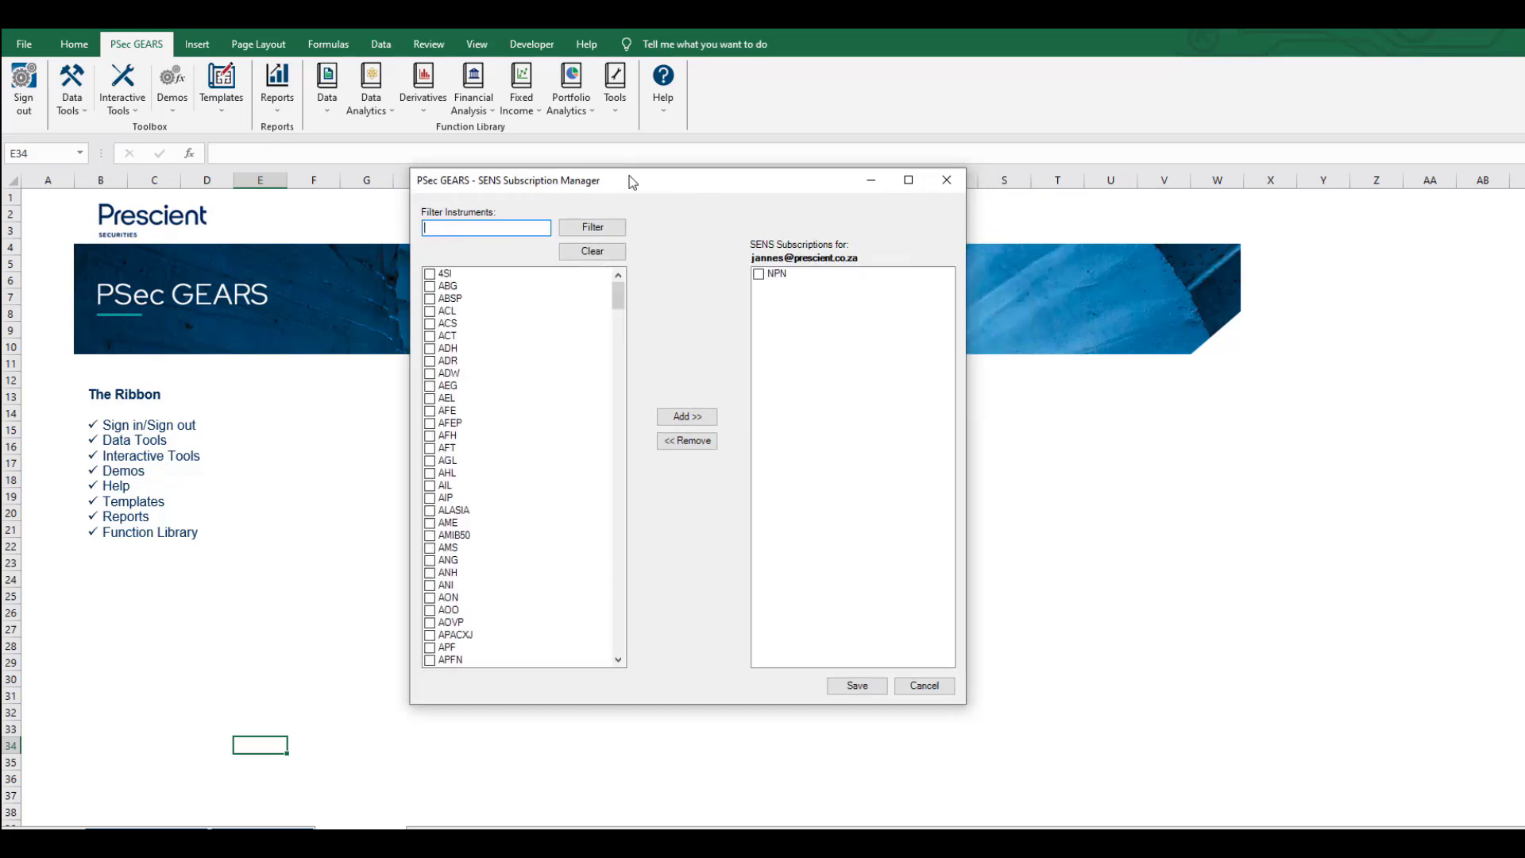
pyautogui.click(782, 274)
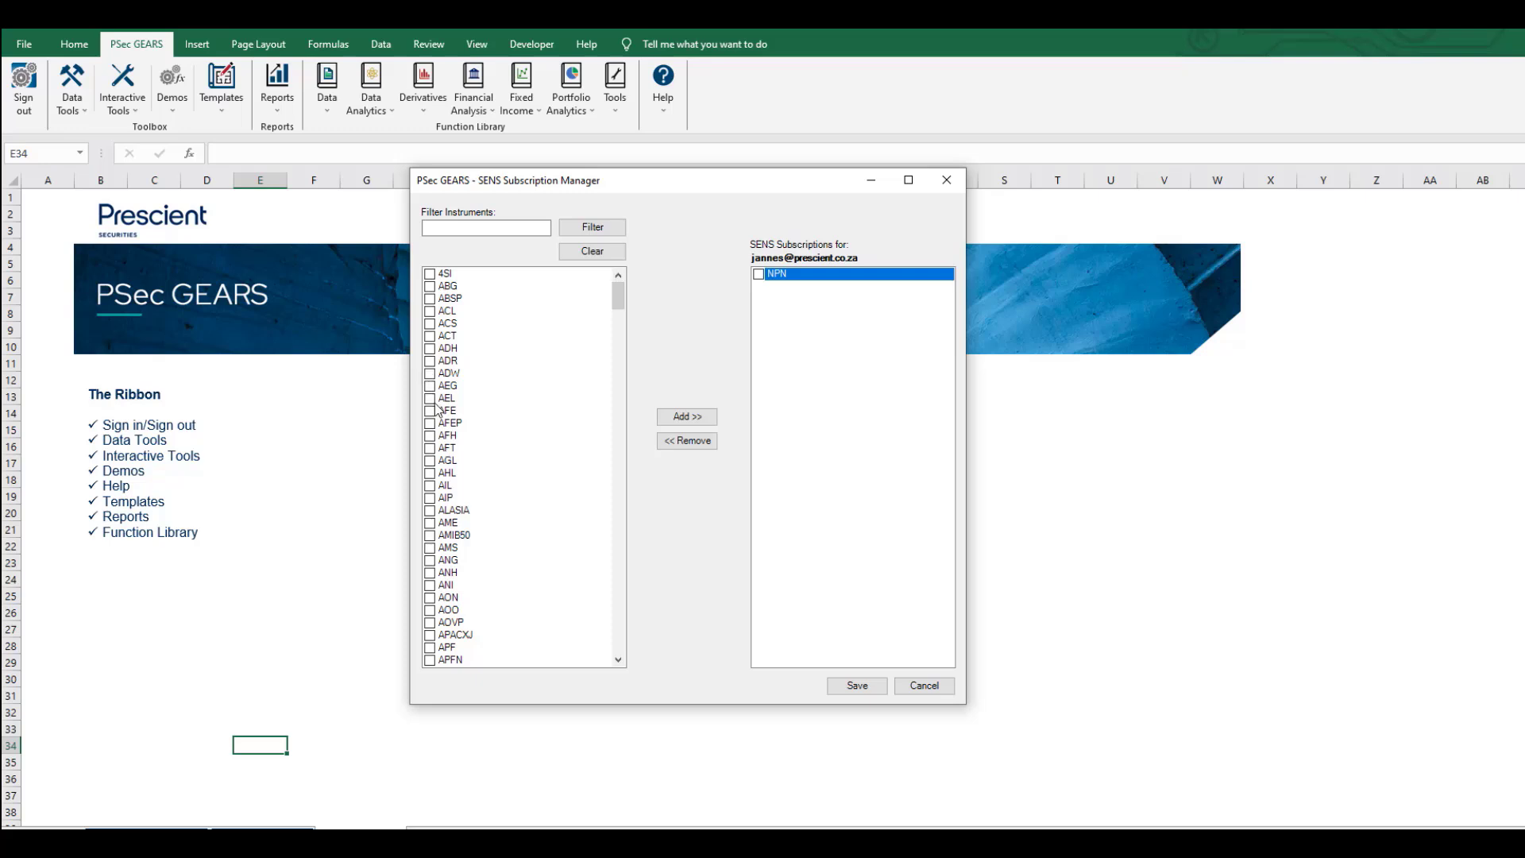
pyautogui.click(435, 436)
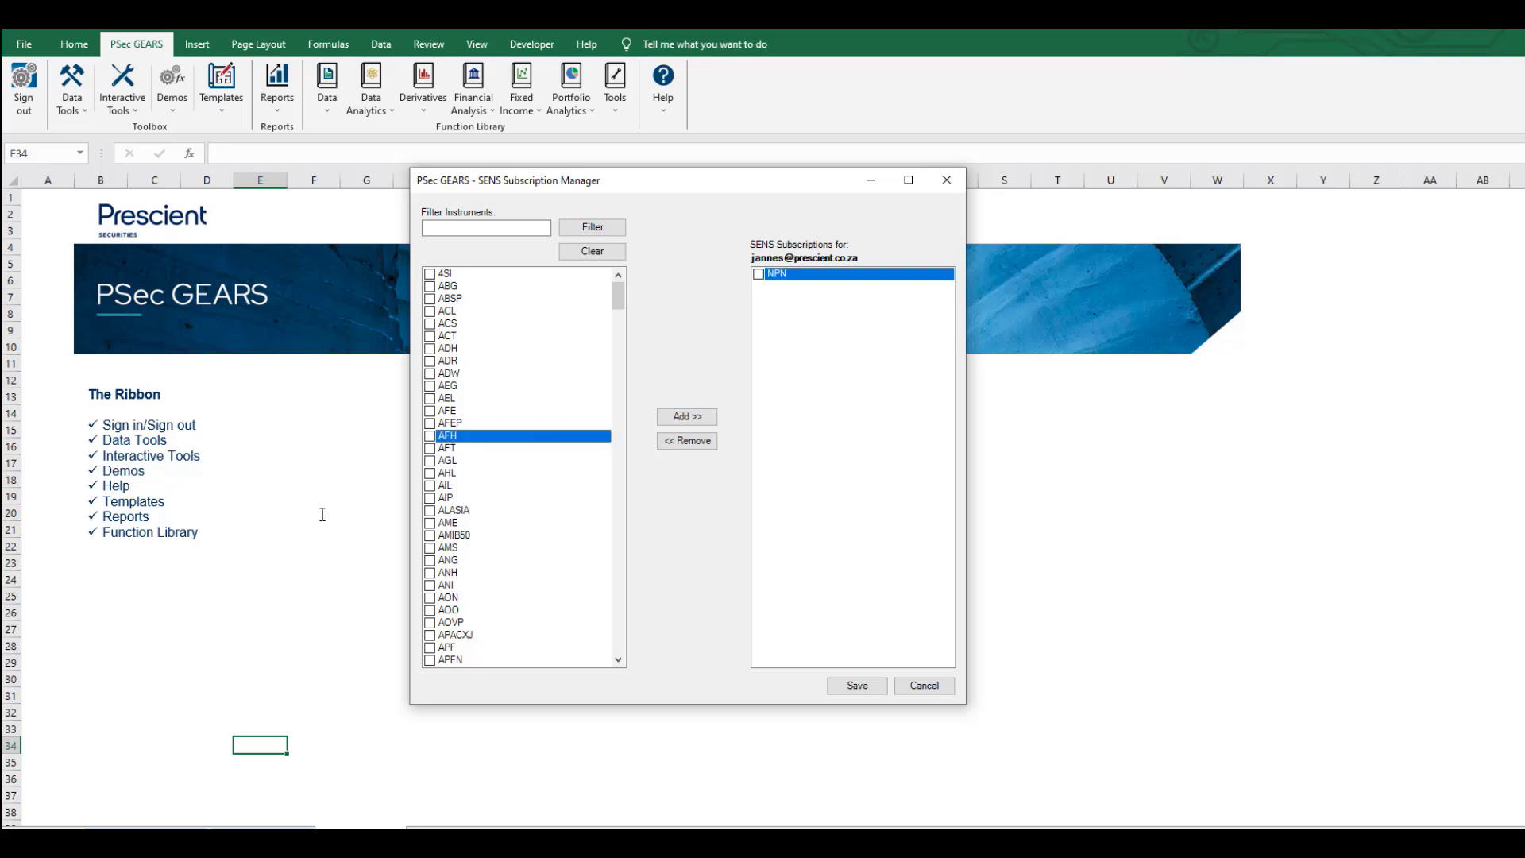
pyautogui.click(430, 437)
pyautogui.click(430, 399)
pyautogui.click(430, 399)
pyautogui.click(681, 421)
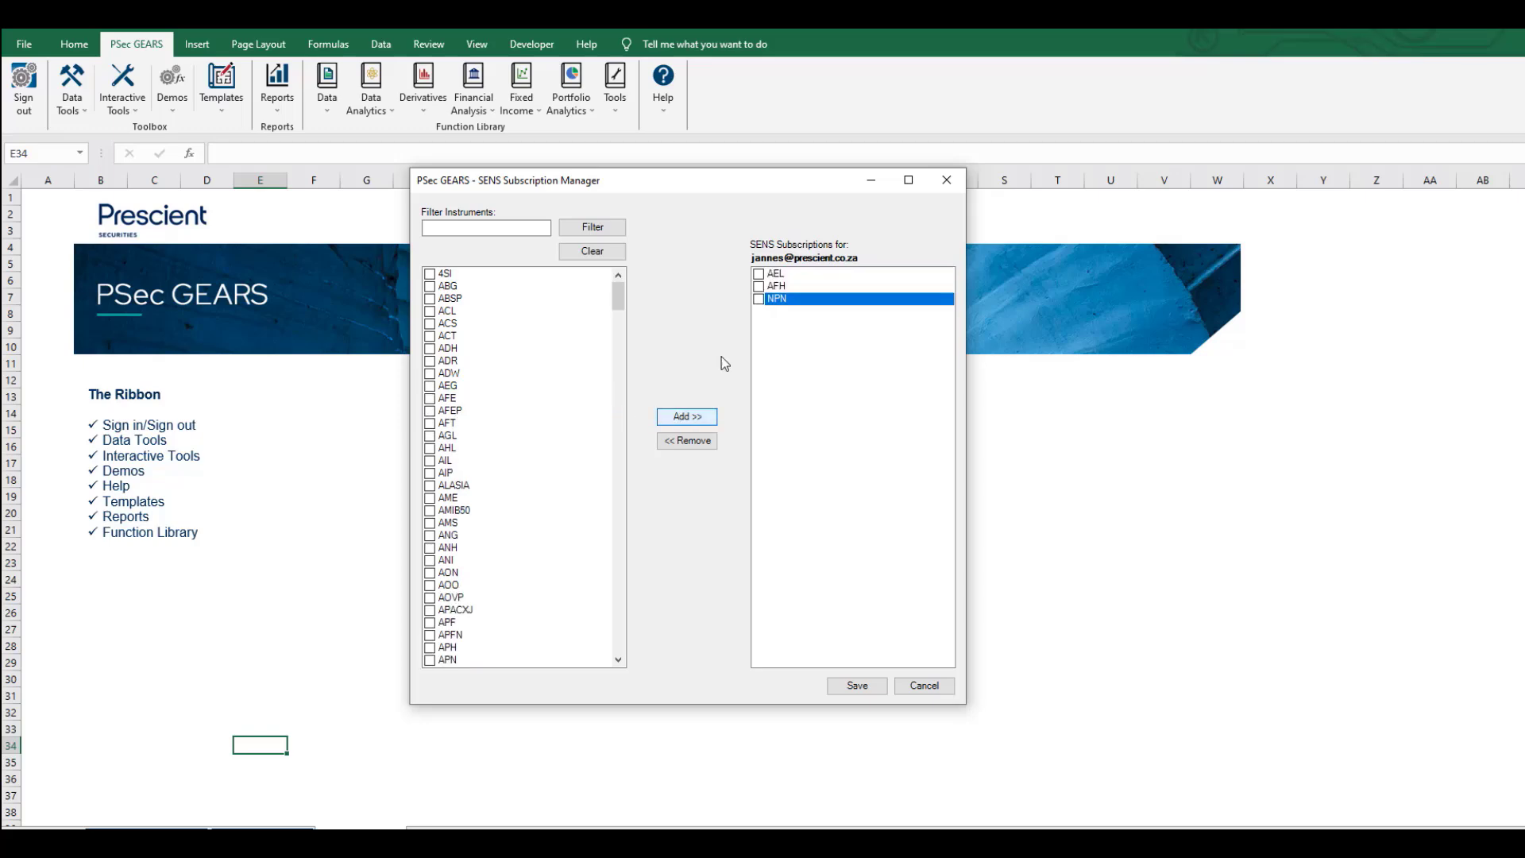
pyautogui.click(932, 688)
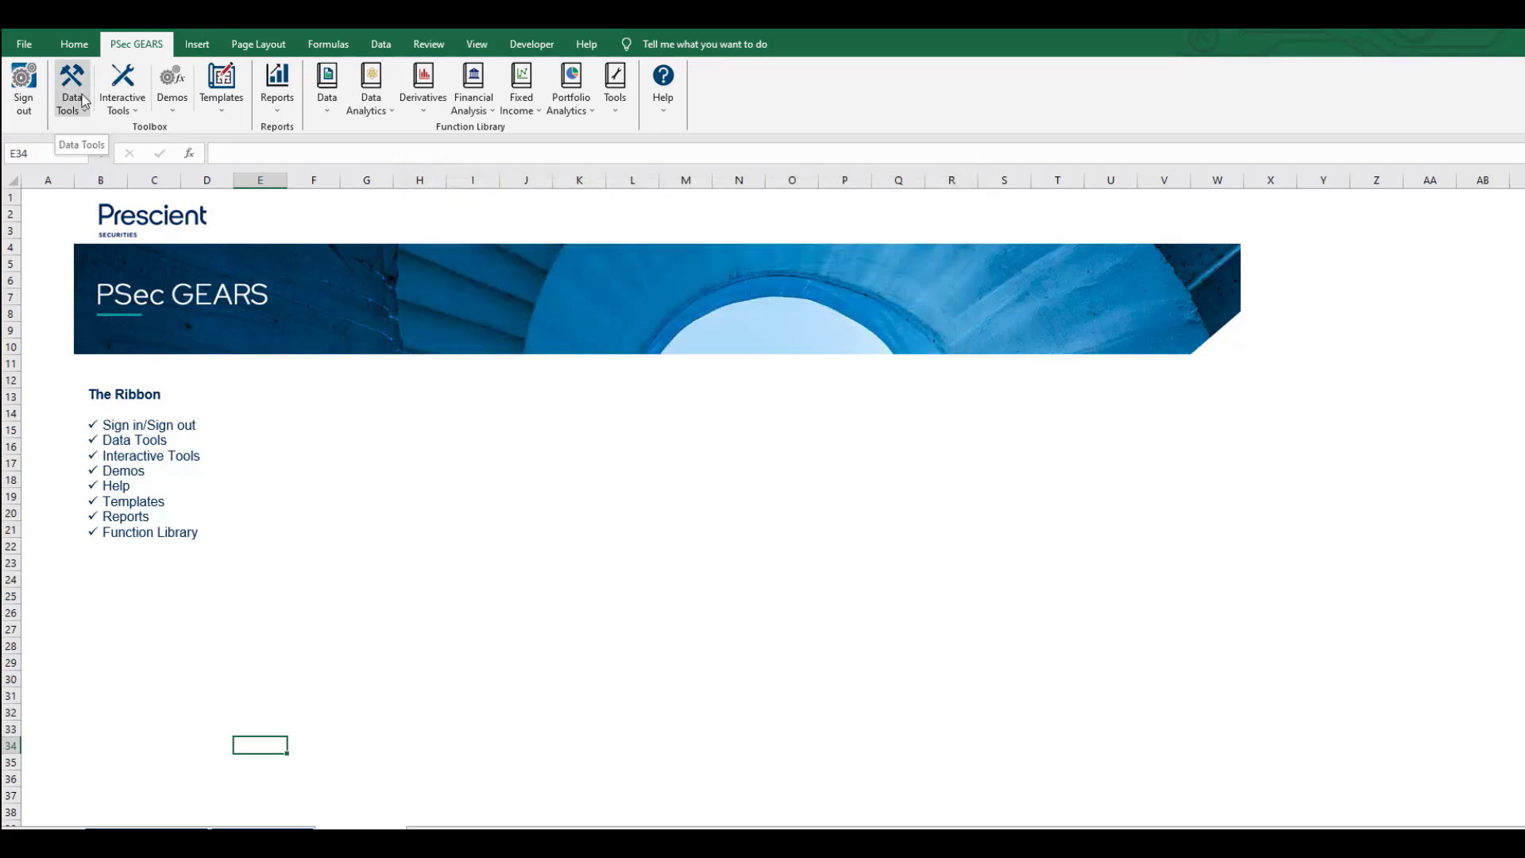
# Step: Open the Yield Curve Visualiser with the date range All and view the bond curve as at 3 January 2011 and 27 May 2015
pyautogui.click(140, 110)
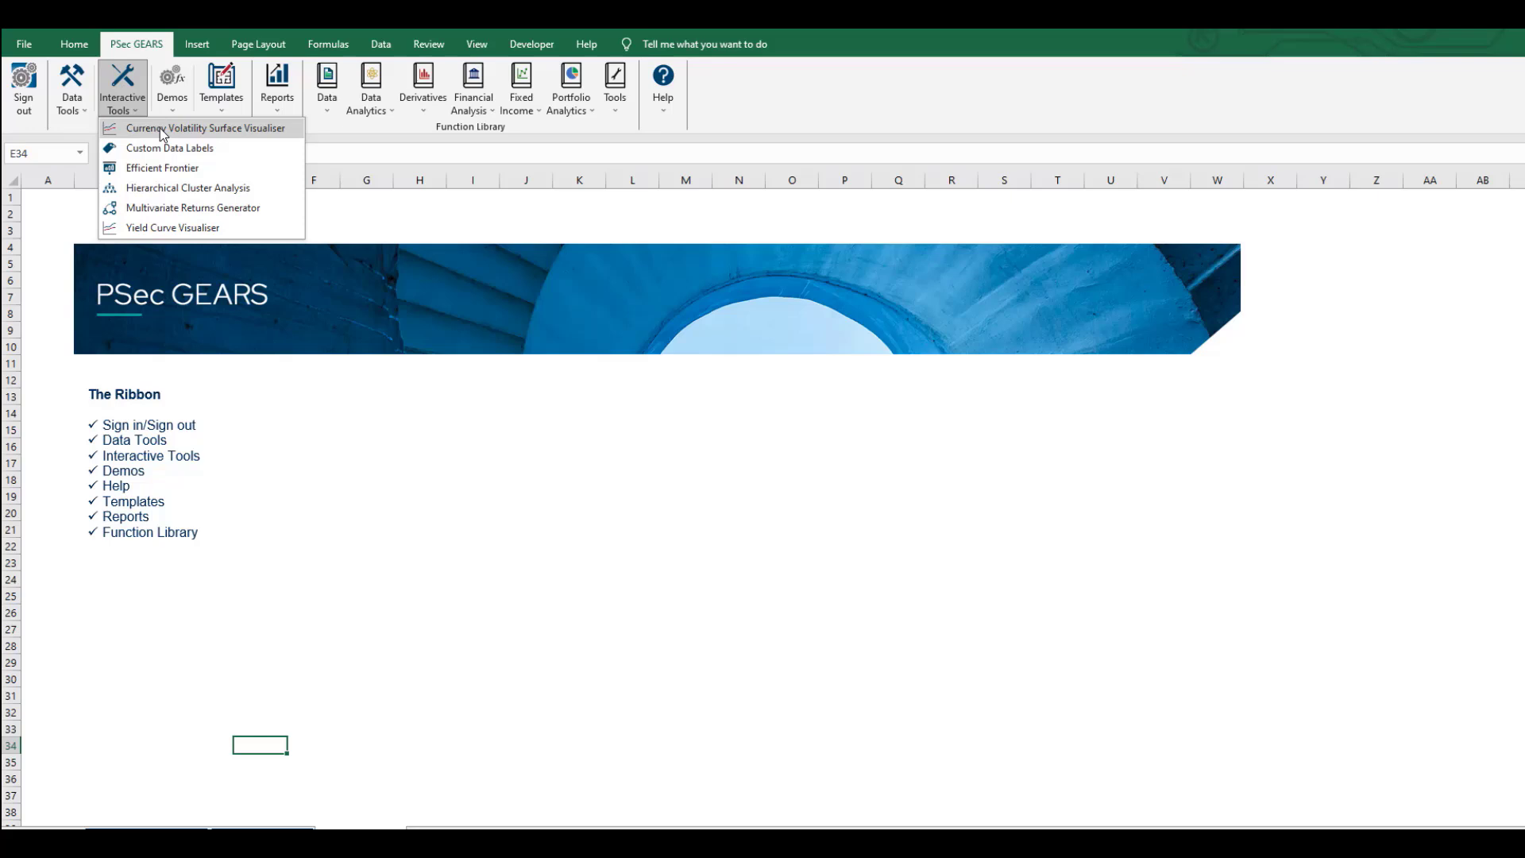
pyautogui.click(181, 229)
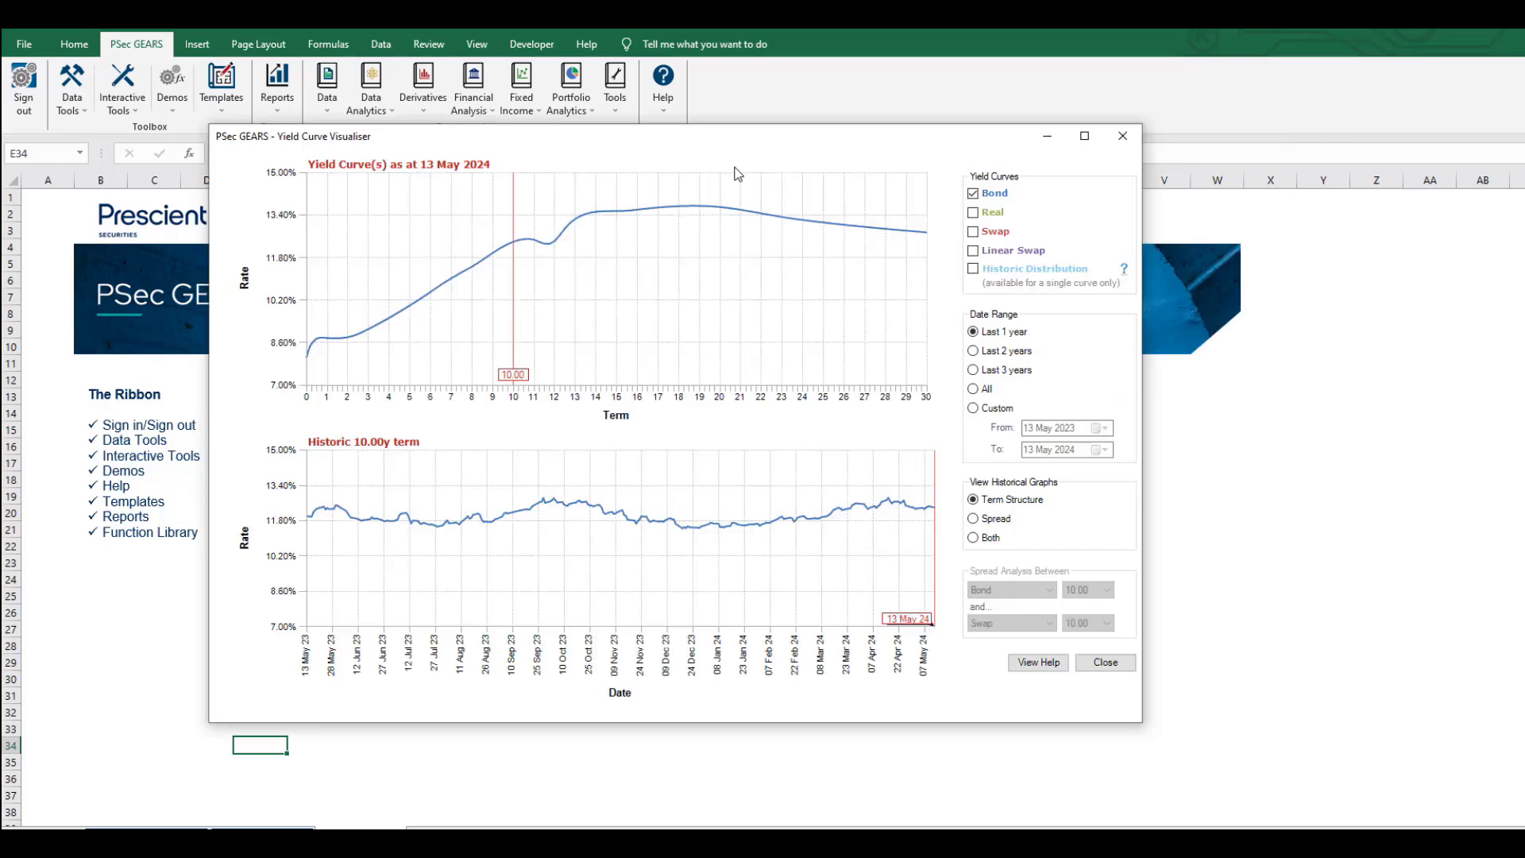
pyautogui.click(974, 390)
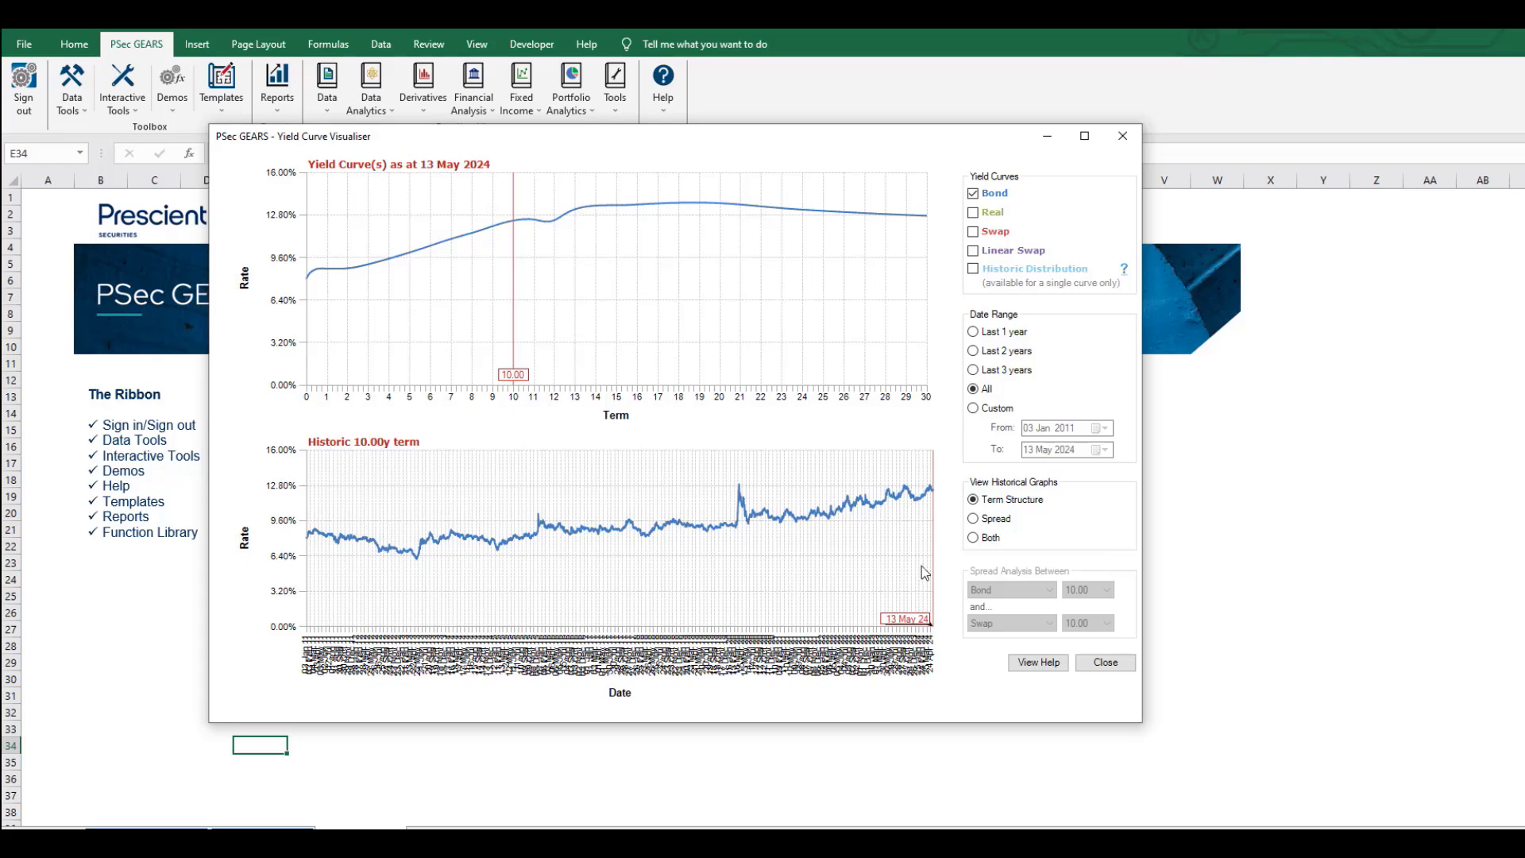
pyautogui.moveTo(931, 564); pyautogui.dragTo(298, 566)
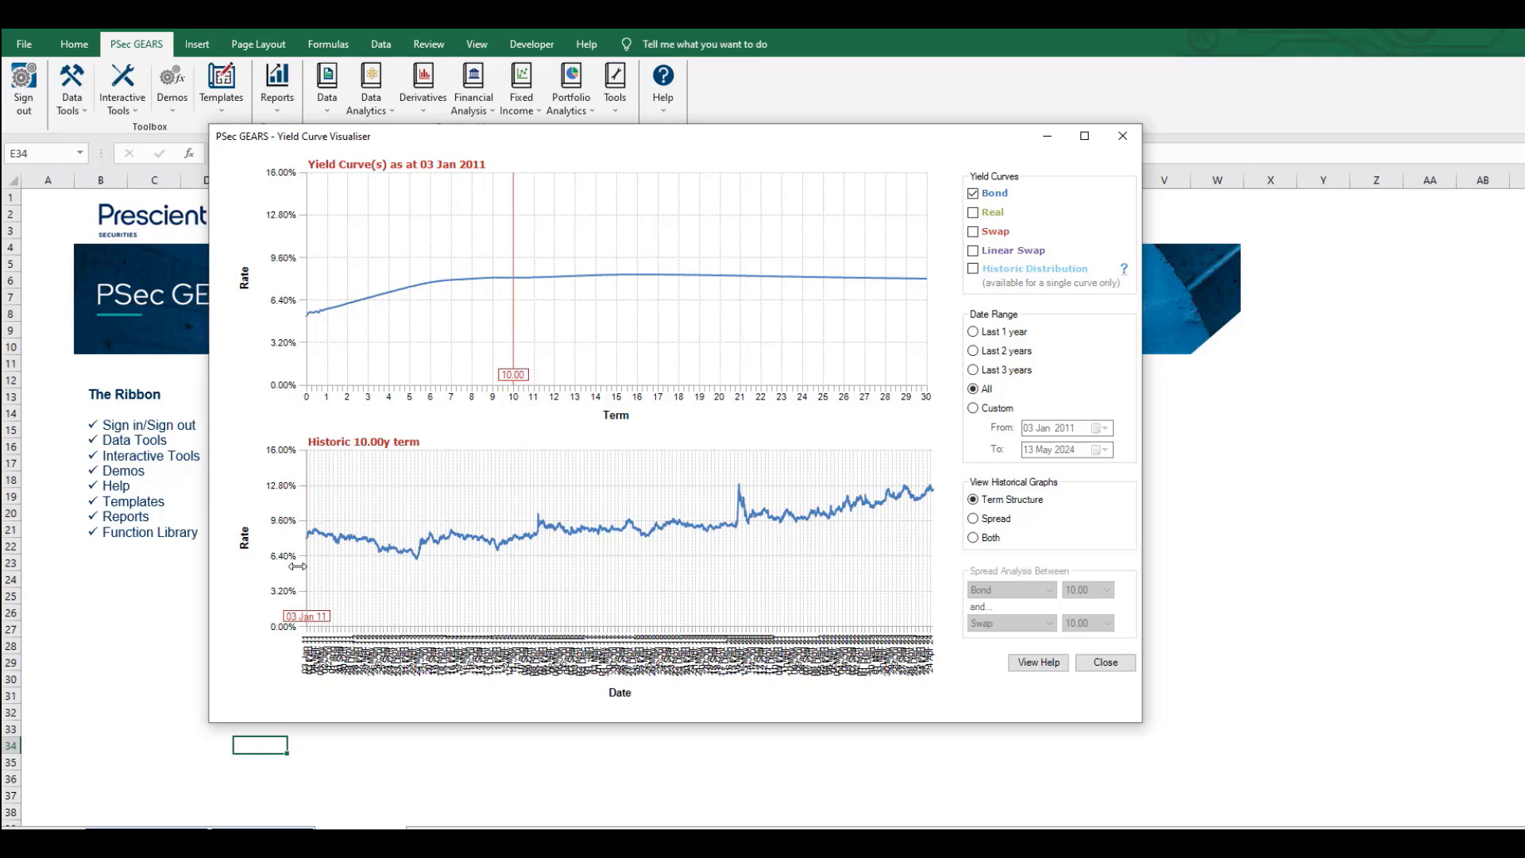
pyautogui.moveTo(298, 567); pyautogui.dragTo(513, 565)
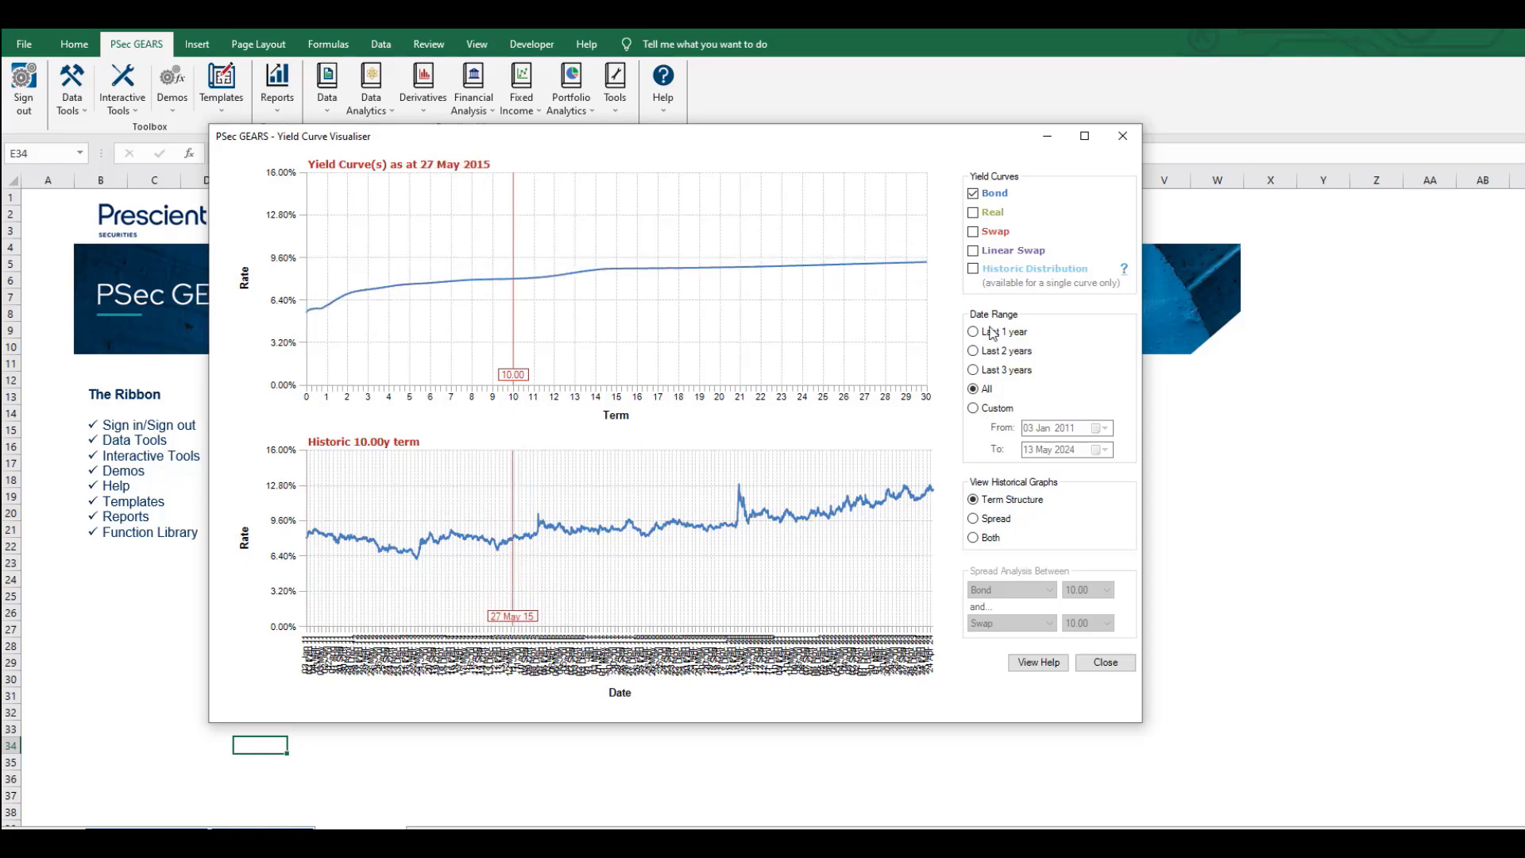
# Step: Overlay the historic distribution on the bond yield curve and set the curve date to 13 May 2024
pyautogui.click(973, 270)
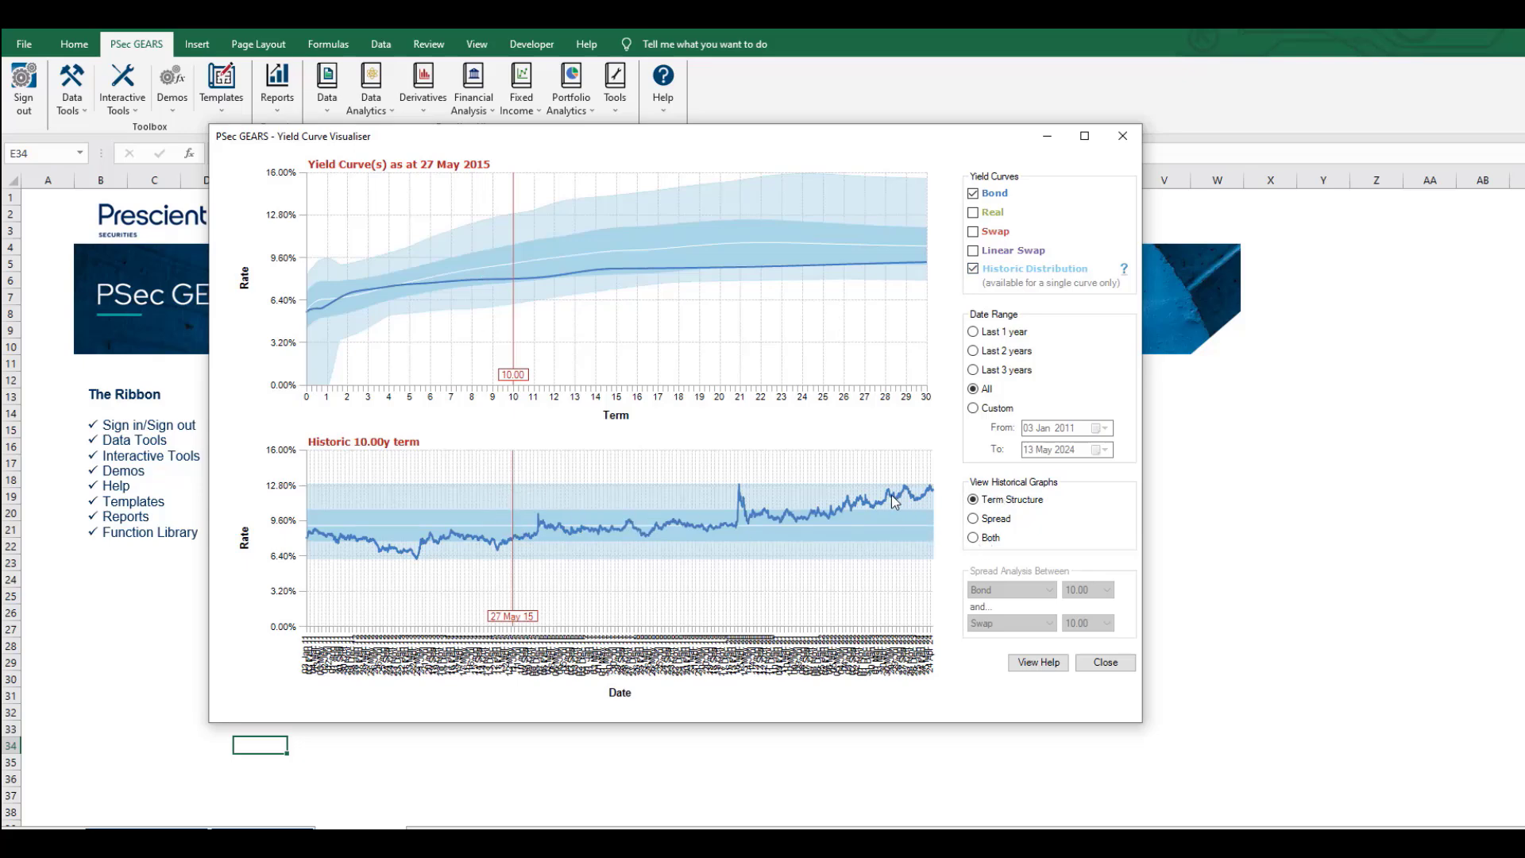
pyautogui.moveTo(513, 513); pyautogui.dragTo(945, 496)
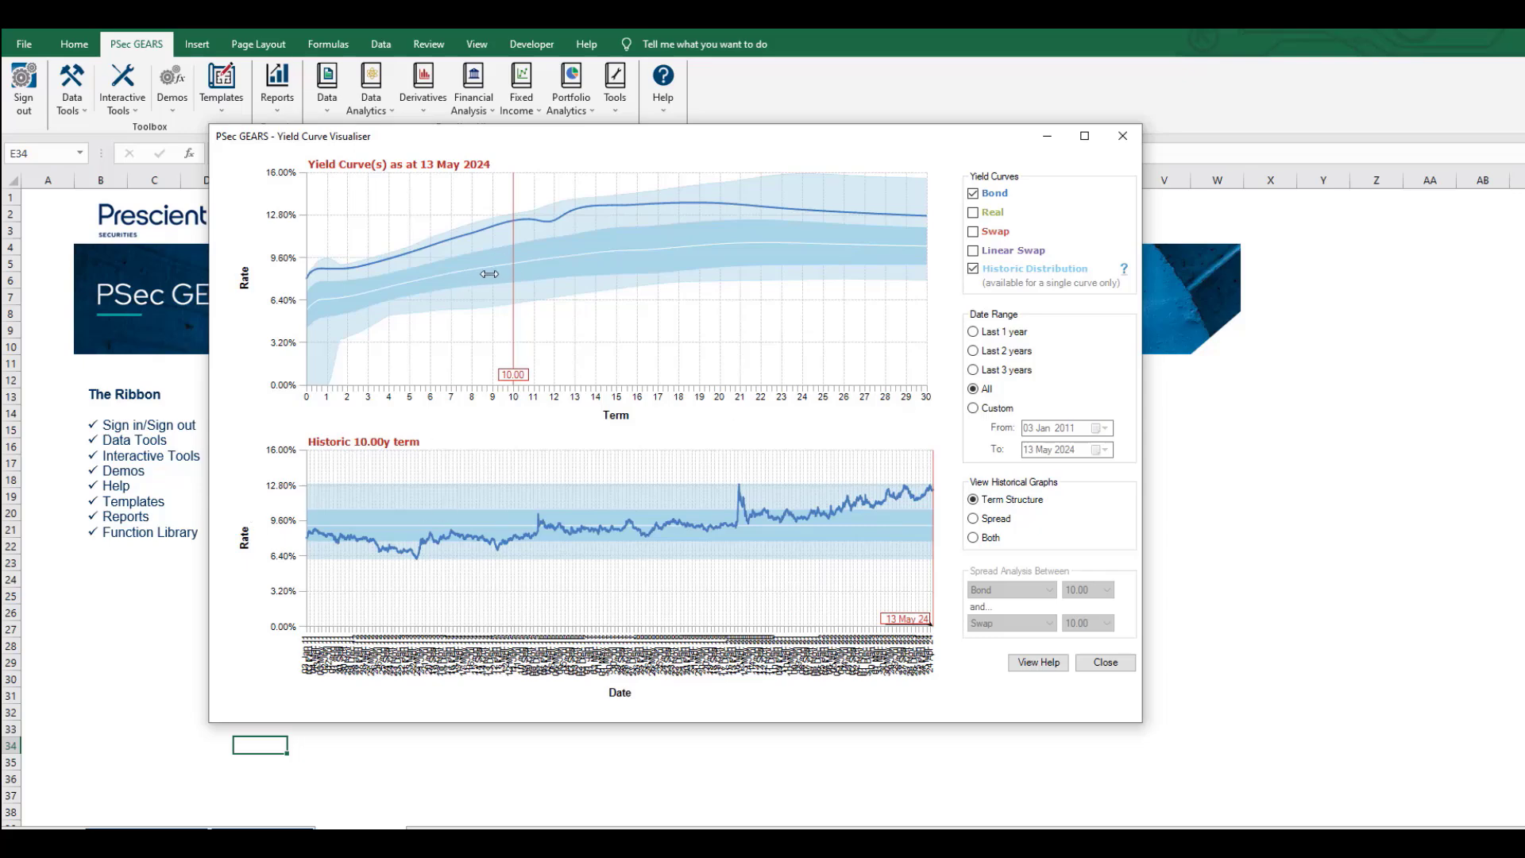
pyautogui.moveTo(512, 271)
pyautogui.mouseDown()
pyautogui.moveTo(383, 273)
pyautogui.moveTo(515, 279)
pyautogui.mouseUp()
# Step: Remove the historic distribution and add the Real yield curve beside the Bond curve
pyautogui.click(975, 268)
pyautogui.click(974, 214)
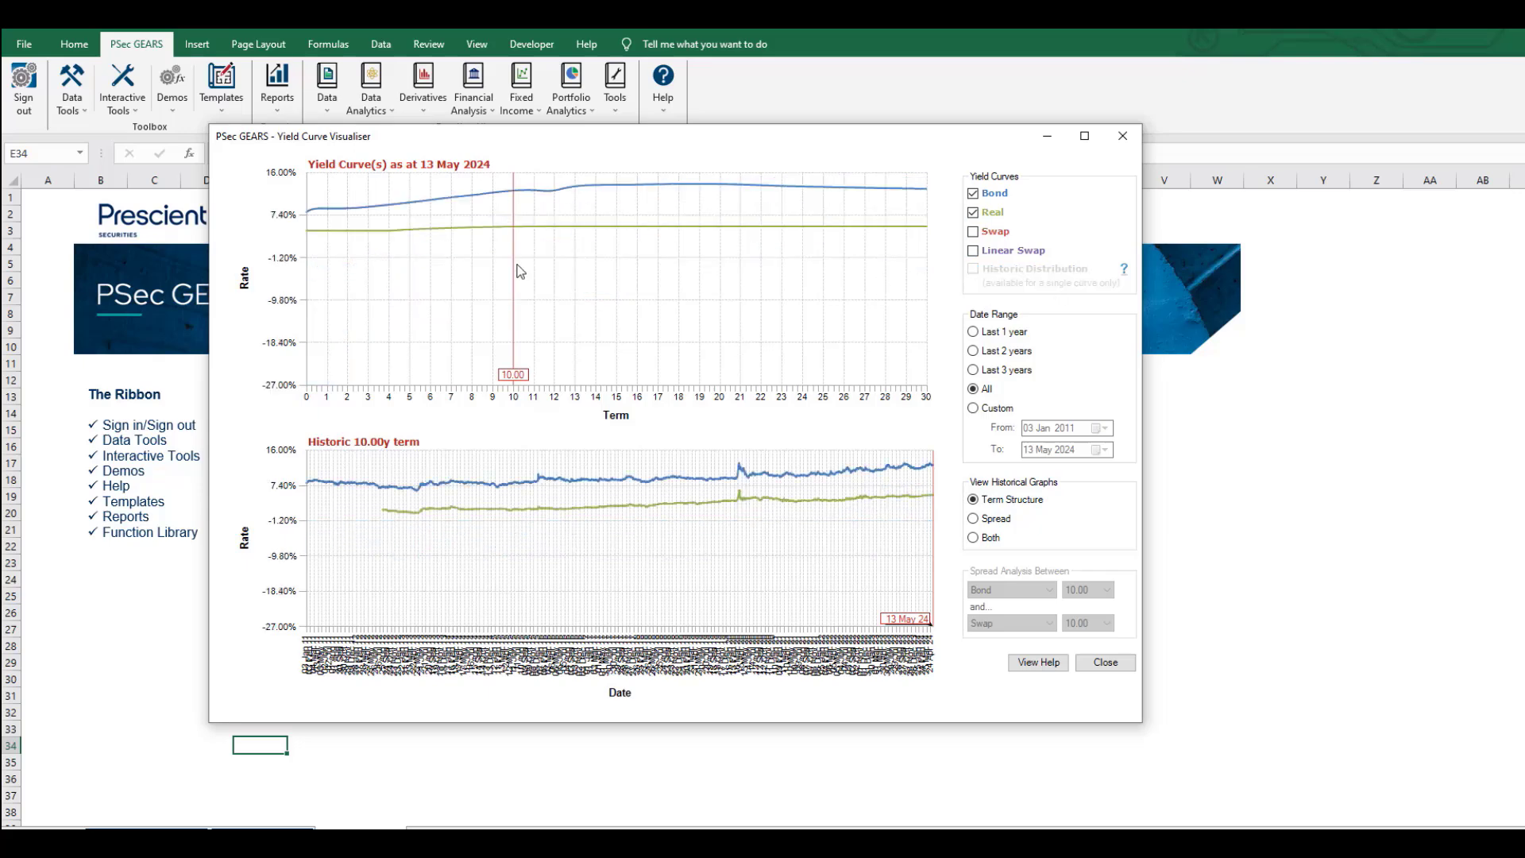
# Step: Show the historical Spread graph, and switch to Both to display the term structure and spread graphs together
pyautogui.click(974, 518)
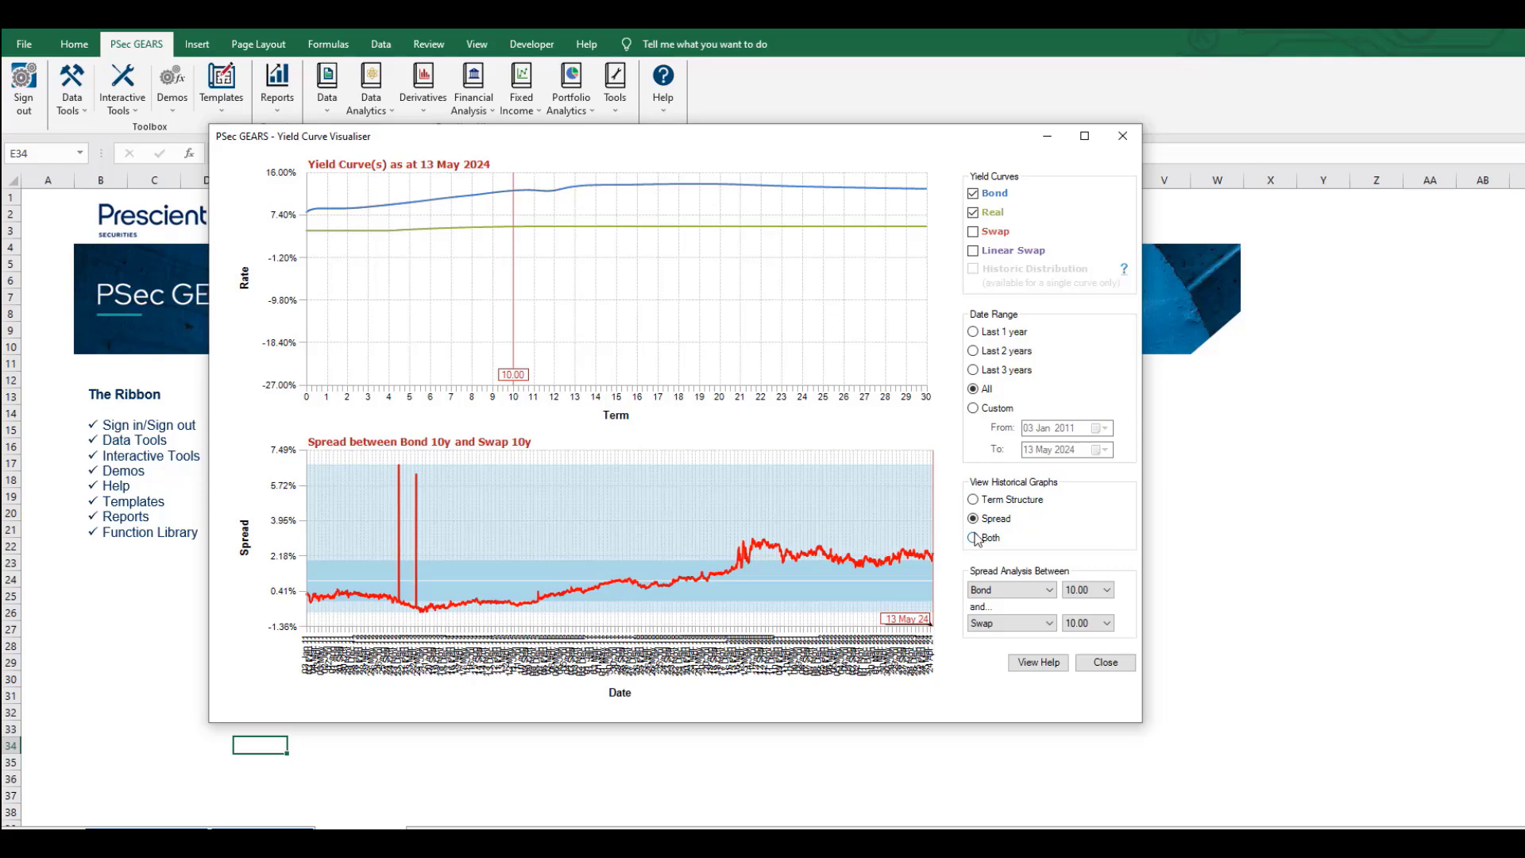
pyautogui.click(974, 538)
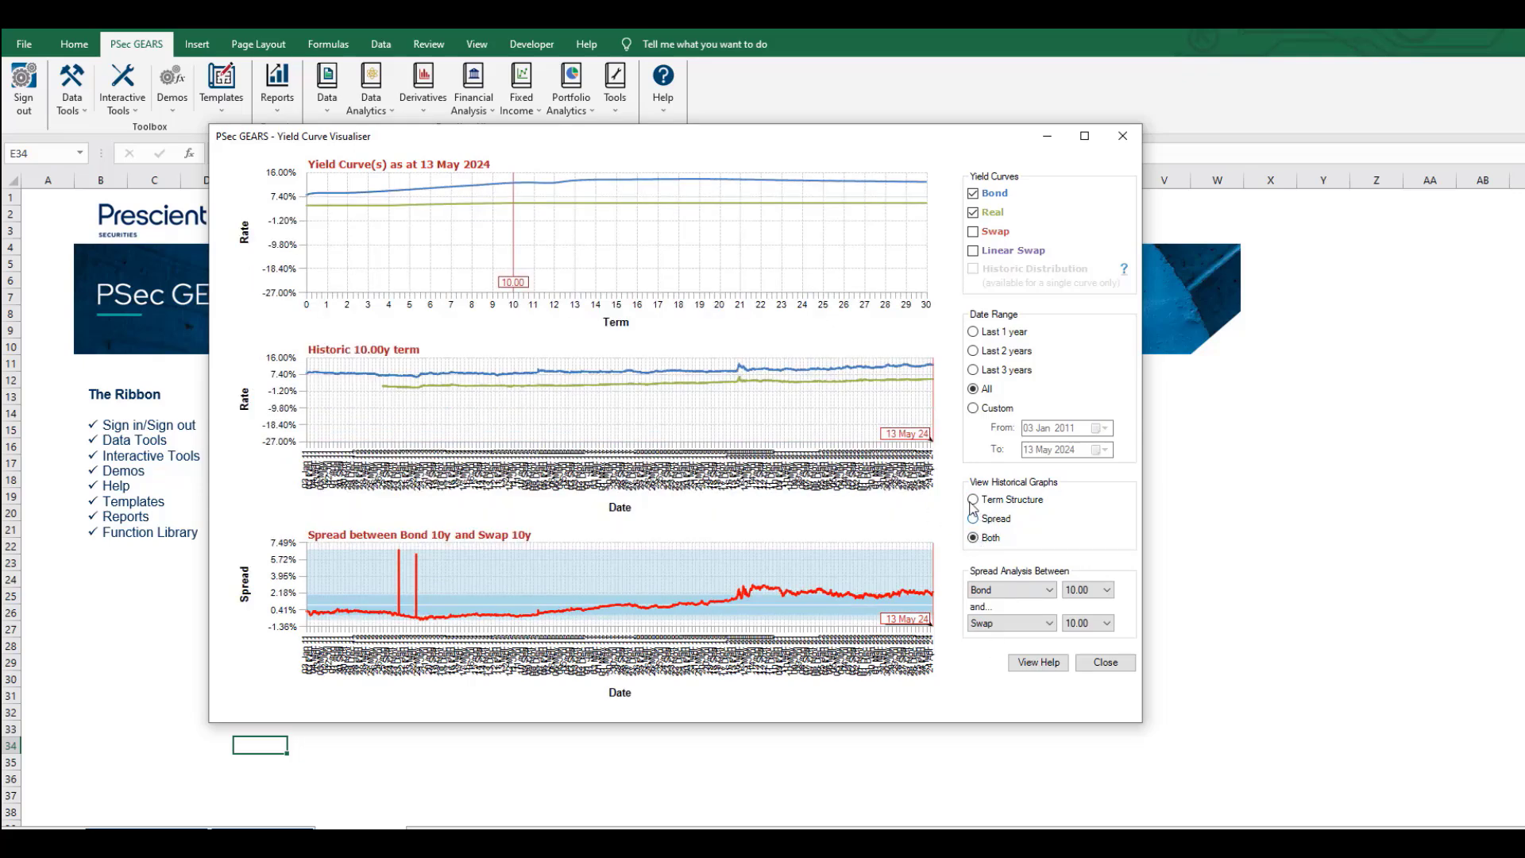
# Step: Look through the term options for the Bond and Swap spread analysis and close the Yield Curve Visualiser
pyautogui.click(1090, 590)
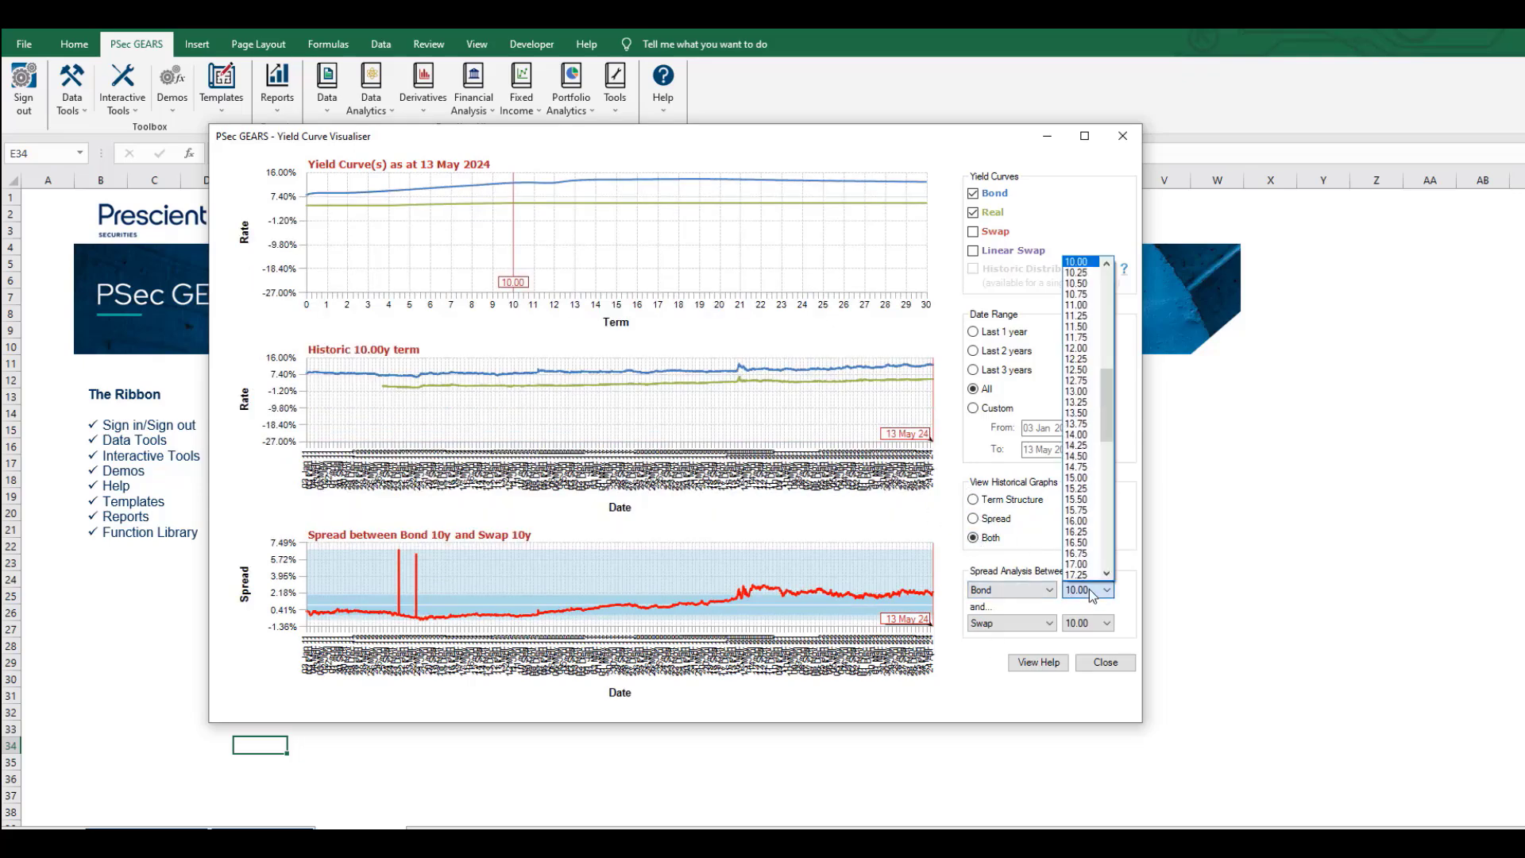
pyautogui.click(1091, 591)
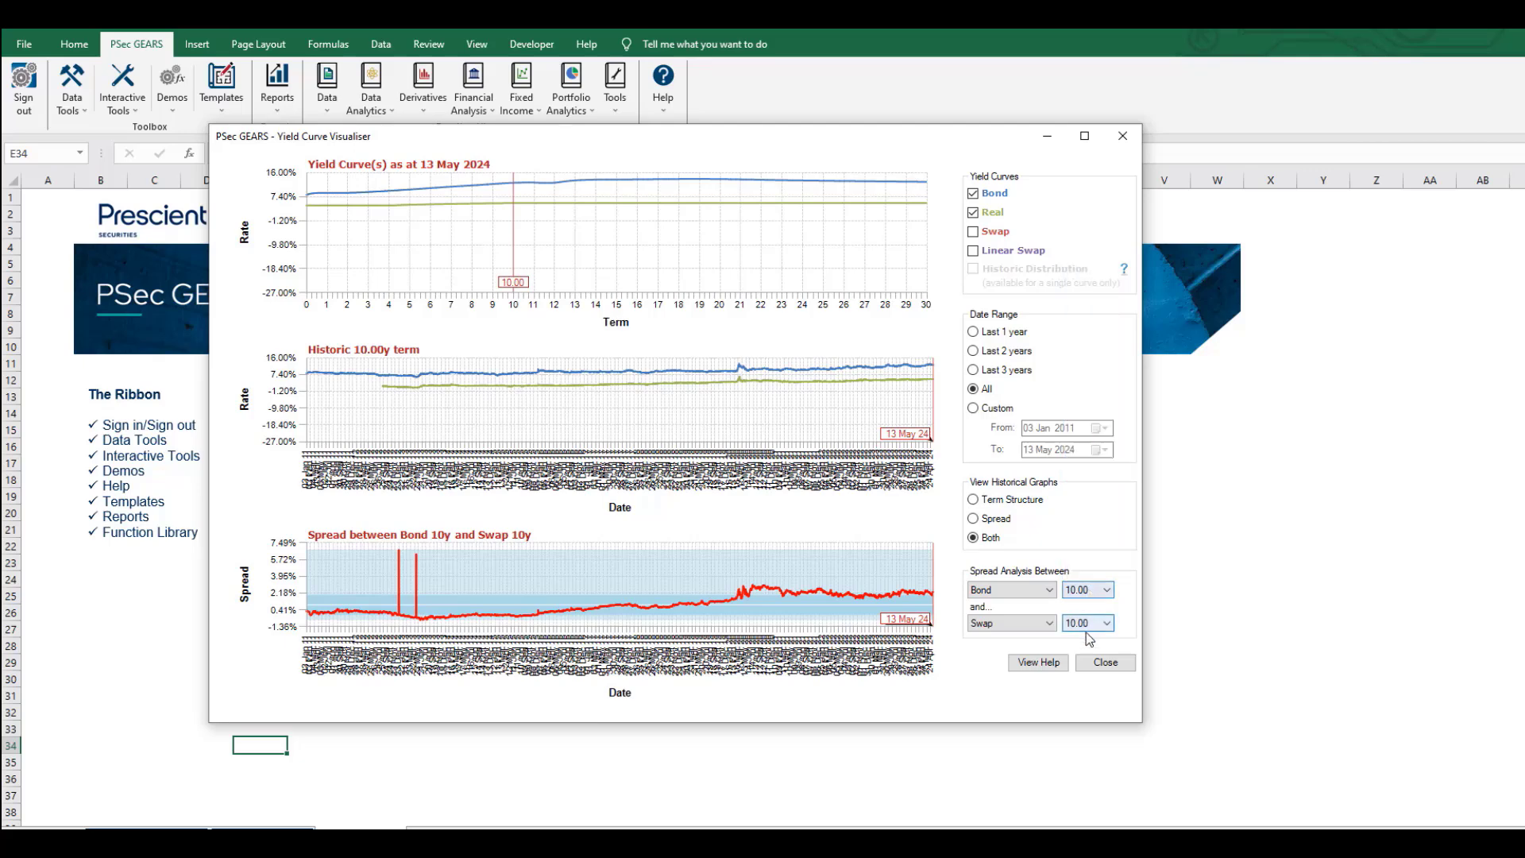
pyautogui.click(1098, 595)
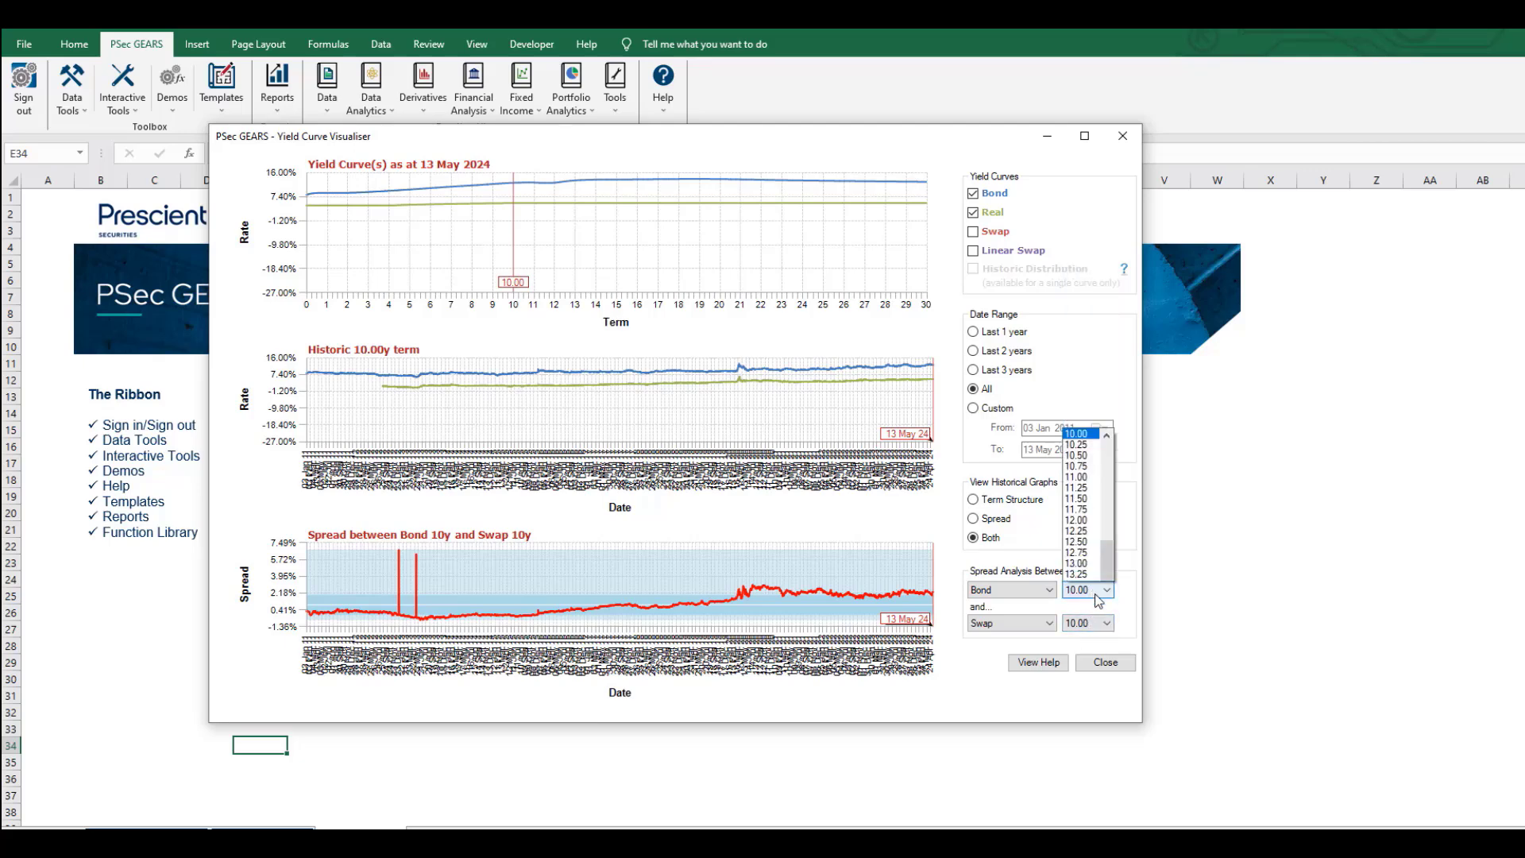
pyautogui.click(1099, 596)
pyautogui.click(1099, 621)
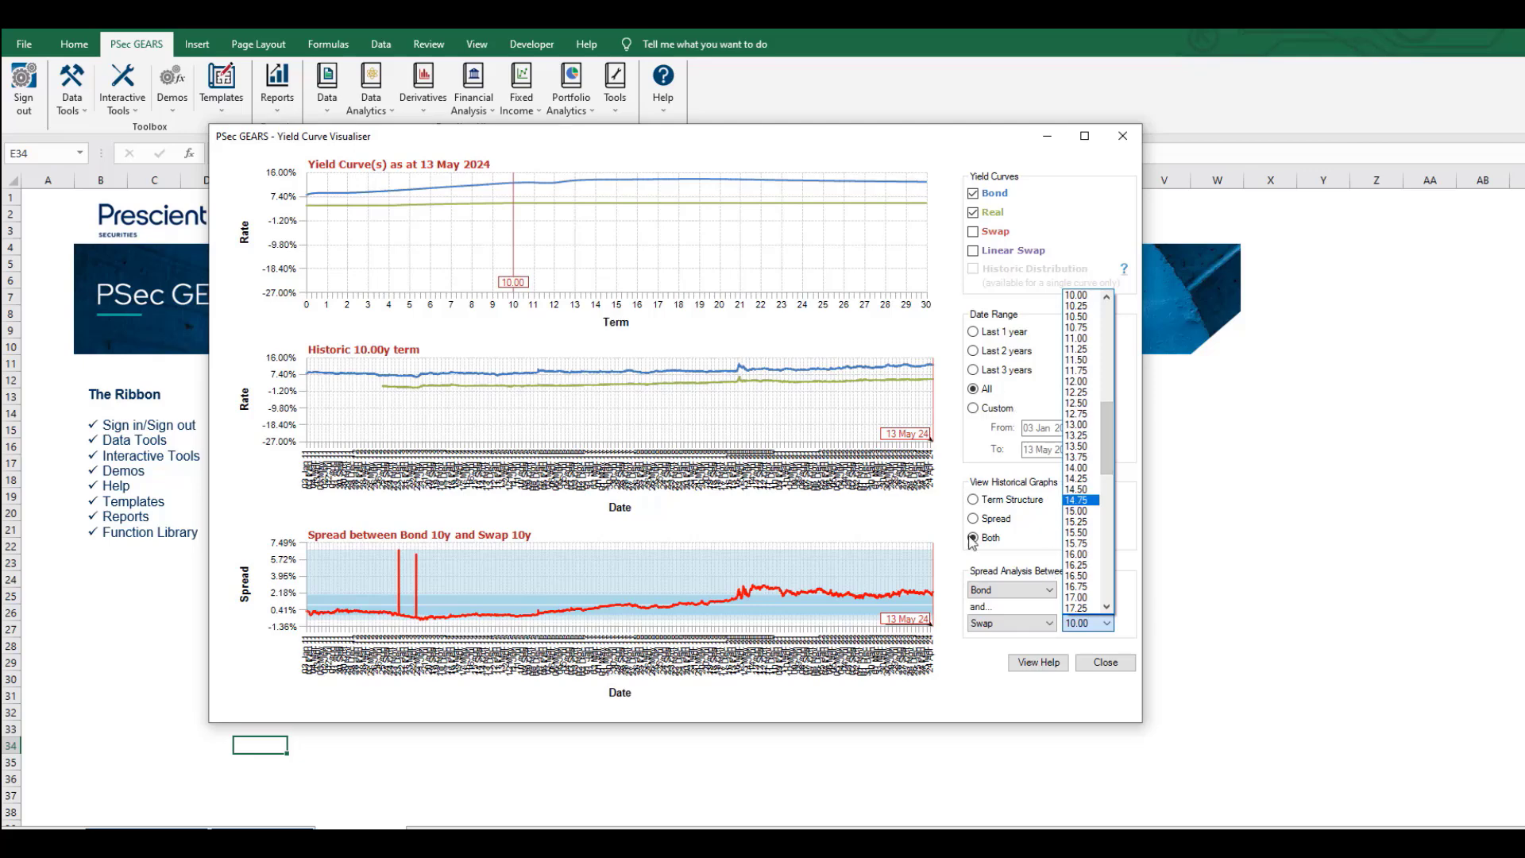
pyautogui.click(969, 361)
pyautogui.click(1135, 142)
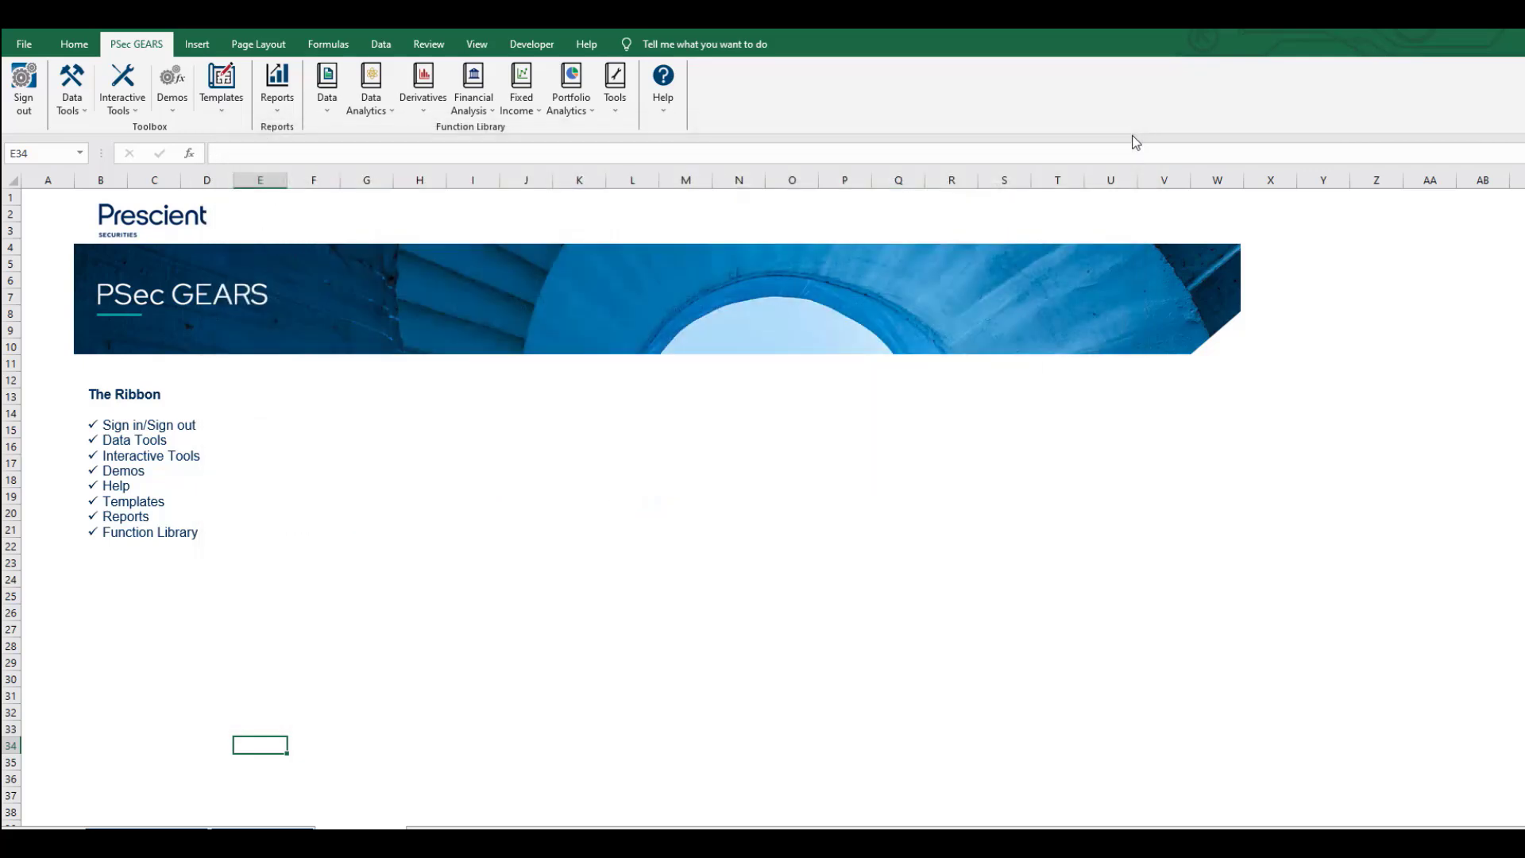
# Step: Look over the available interactive tools and the Fixed Income functions in the function library
pyautogui.click(140, 96)
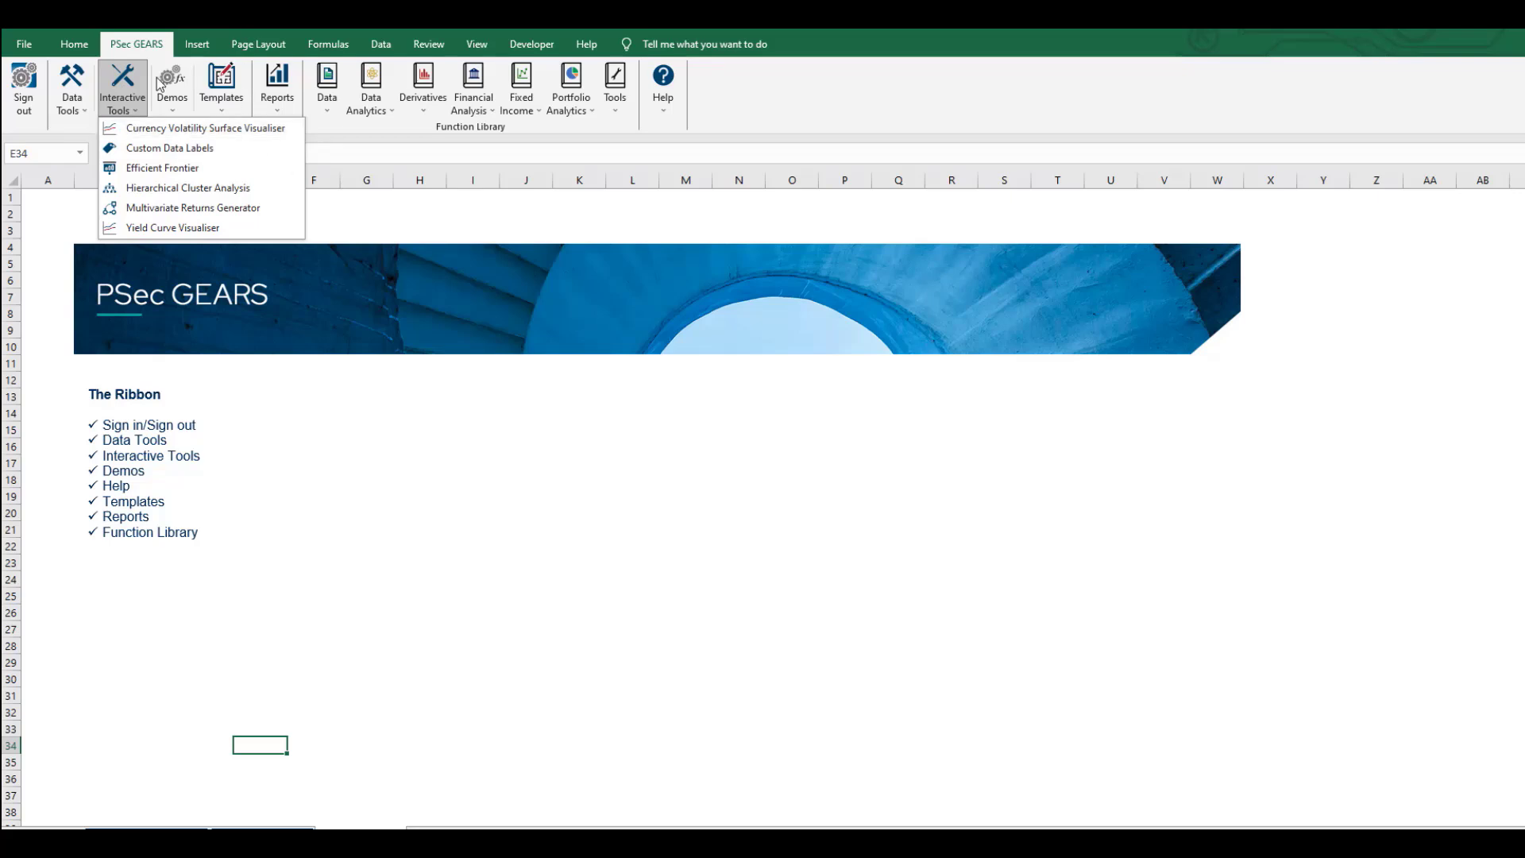
pyautogui.click(454, 249)
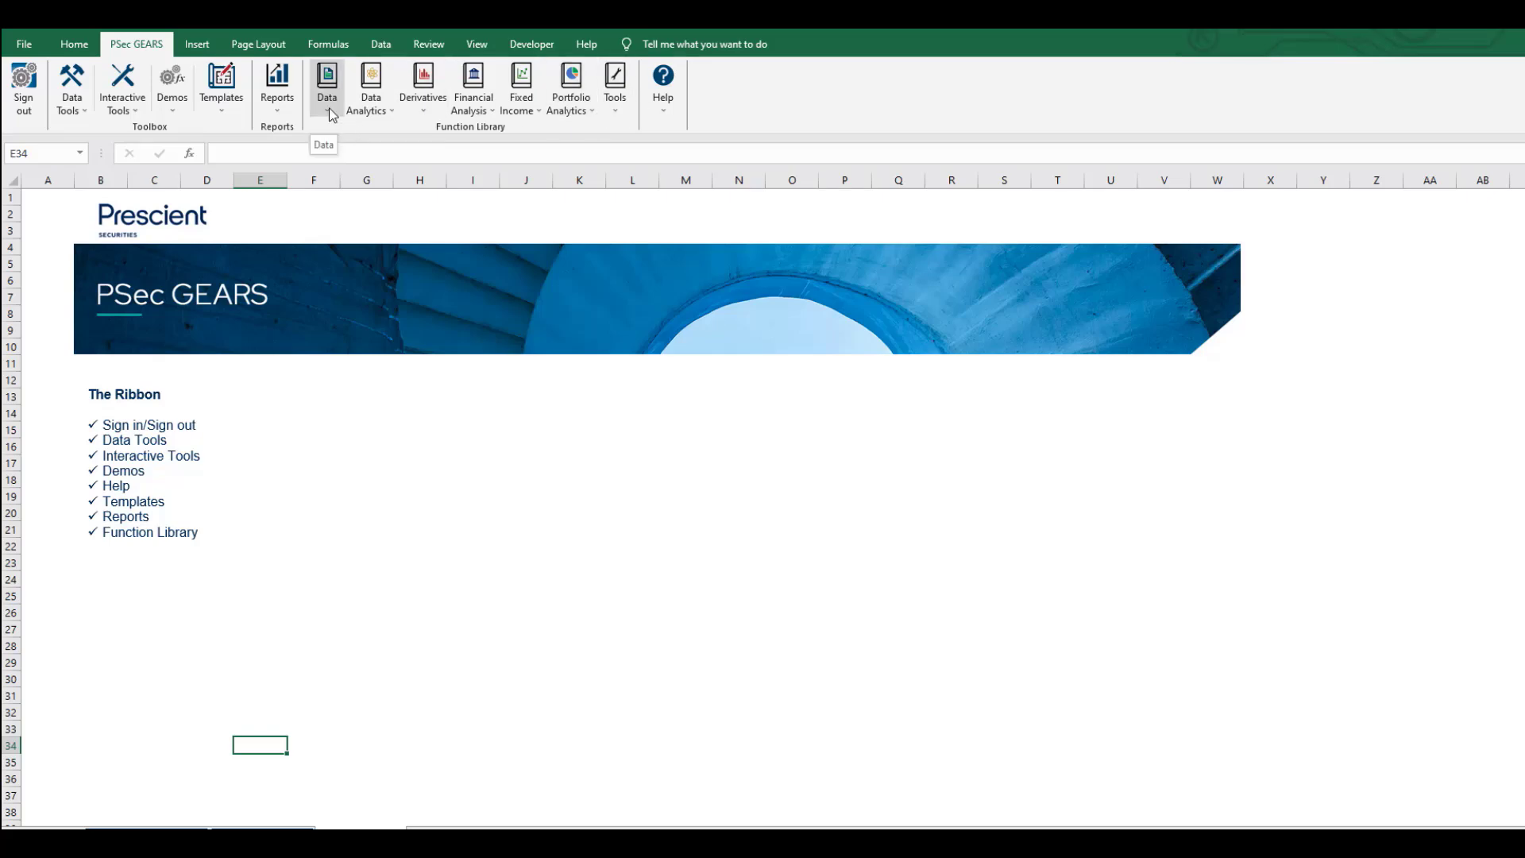
pyautogui.click(529, 113)
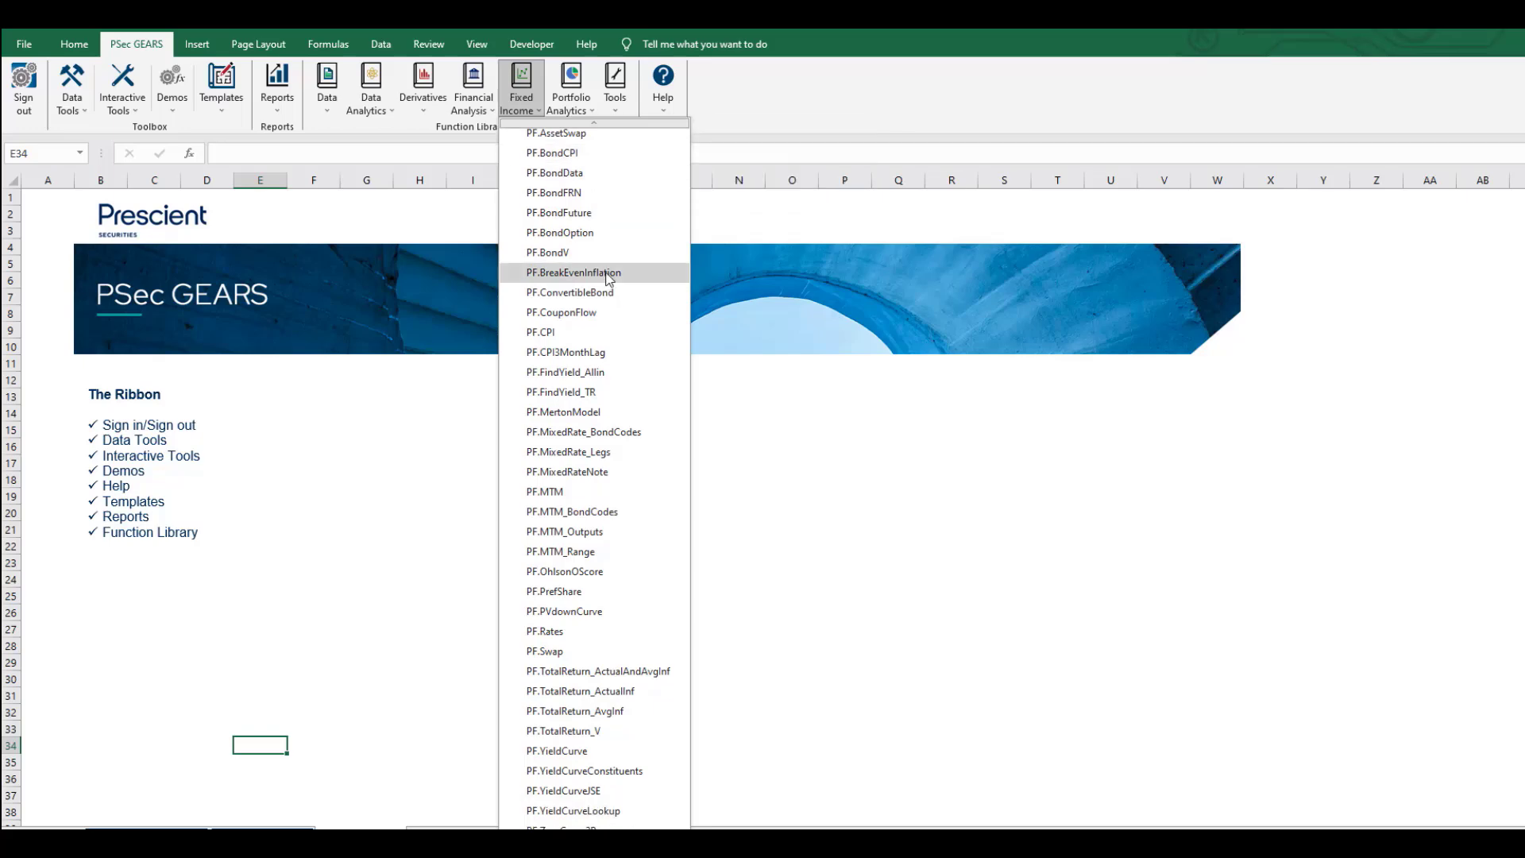
pyautogui.click(454, 478)
pyautogui.click(453, 478)
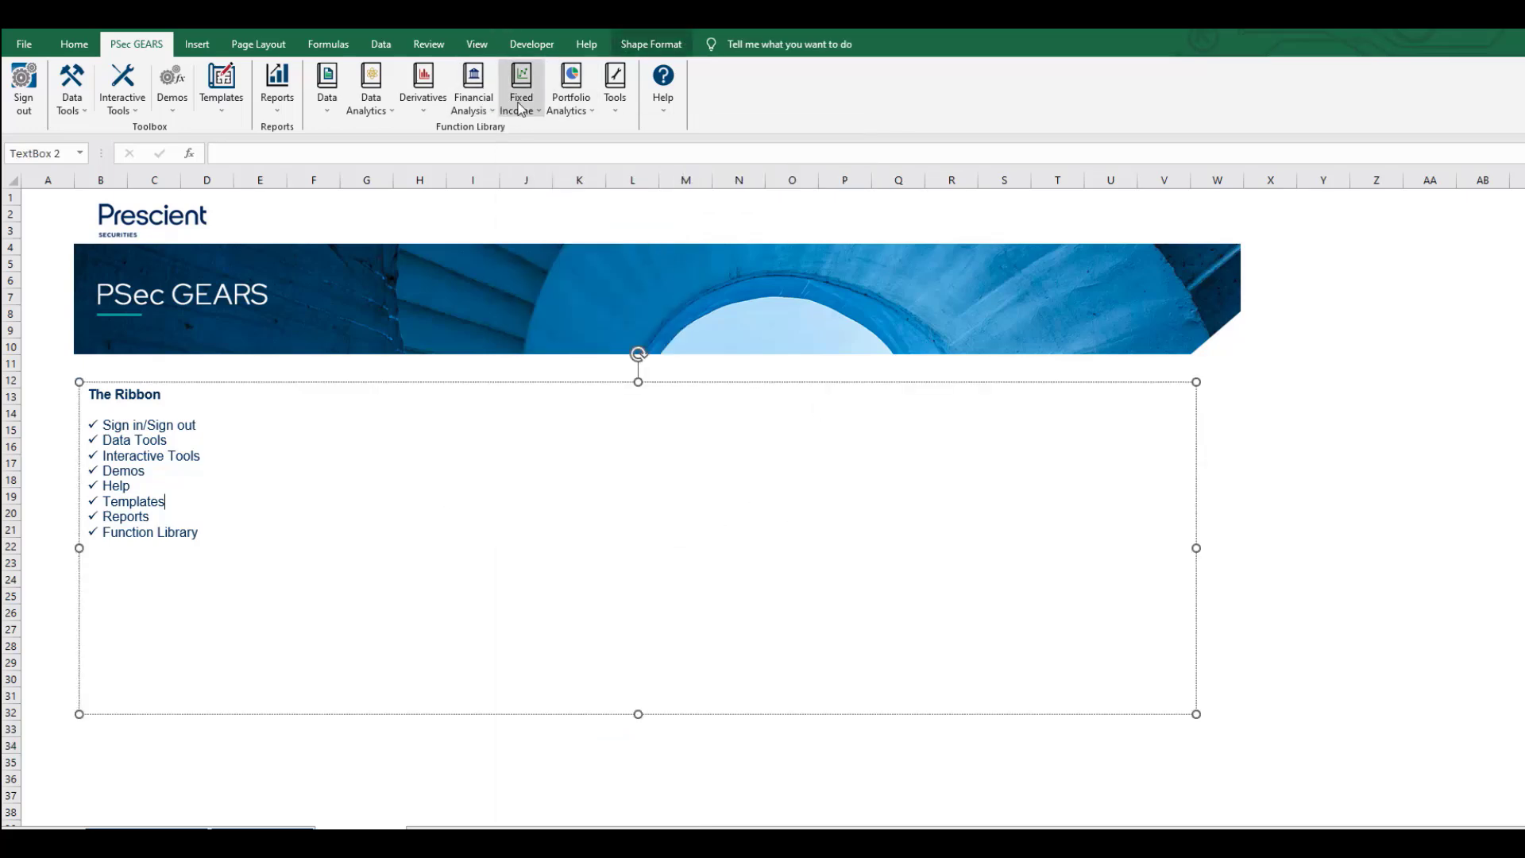
# Step: Insert the Fixed Income function PF.Swap into cell I35 and cancel its function arguments
pyautogui.click(494, 765)
pyautogui.click(522, 89)
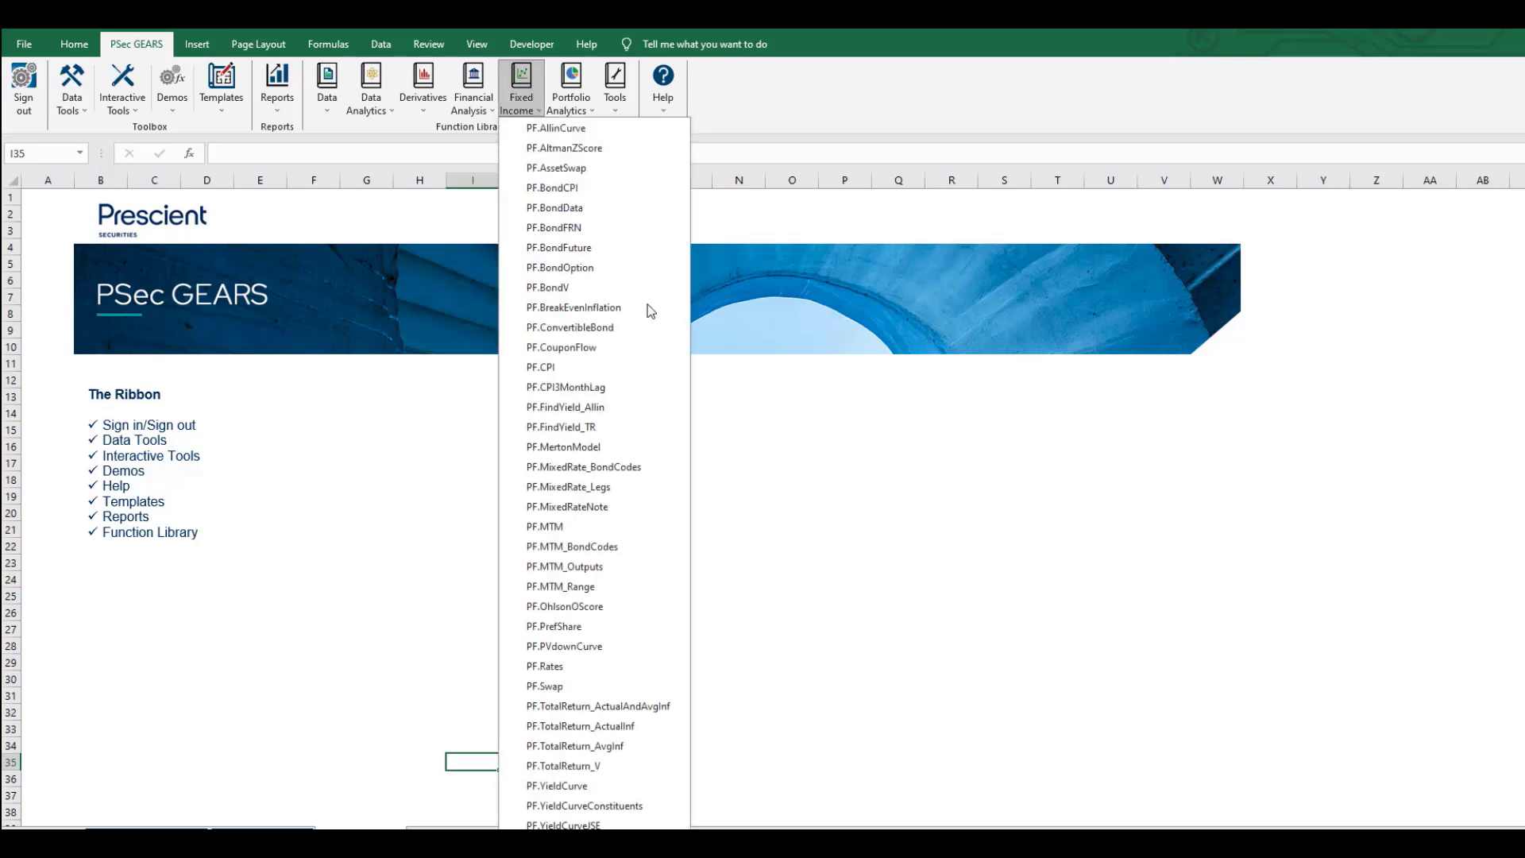
pyautogui.click(580, 685)
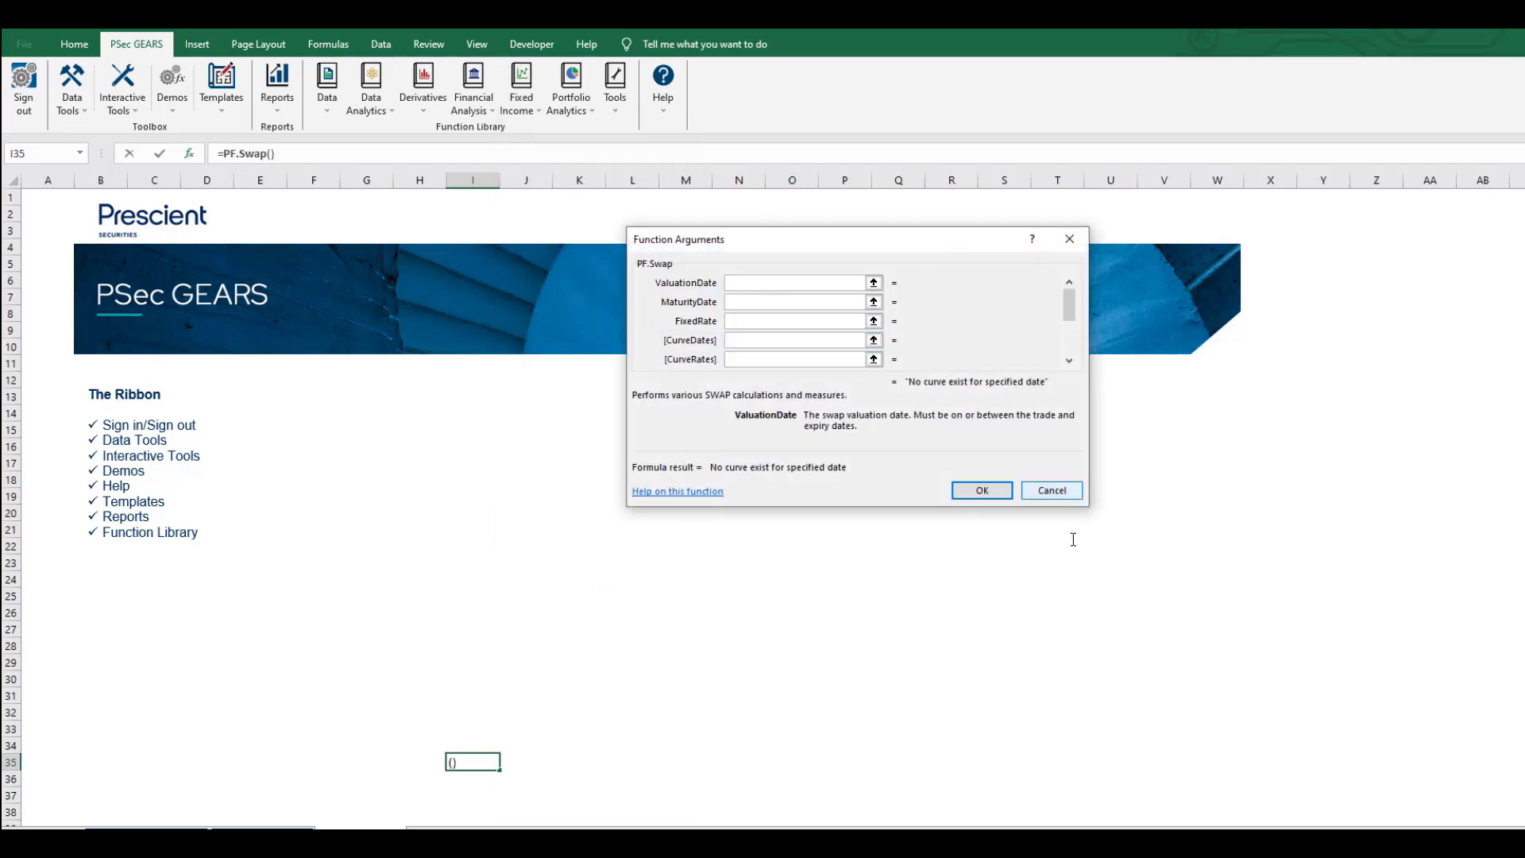
pyautogui.click(1049, 491)
# Step: Start a formula with =PF.Bo in cell I35, highlight PF.BondData among the function suggestions, and abandon the entry, leaving the cell empty
pyautogui.write('=PF.')
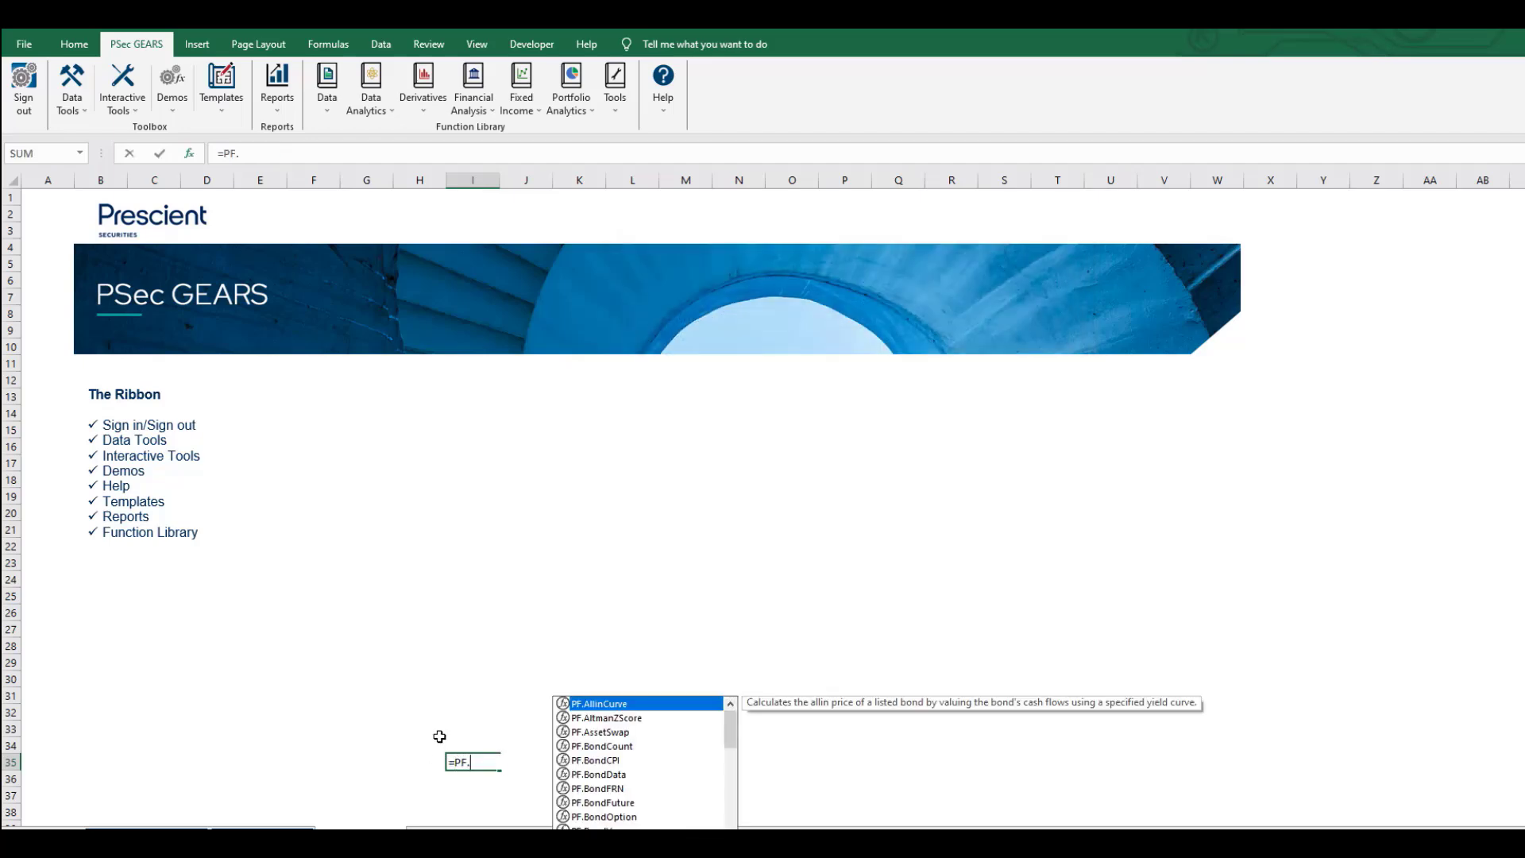
pyautogui.write('Bo')
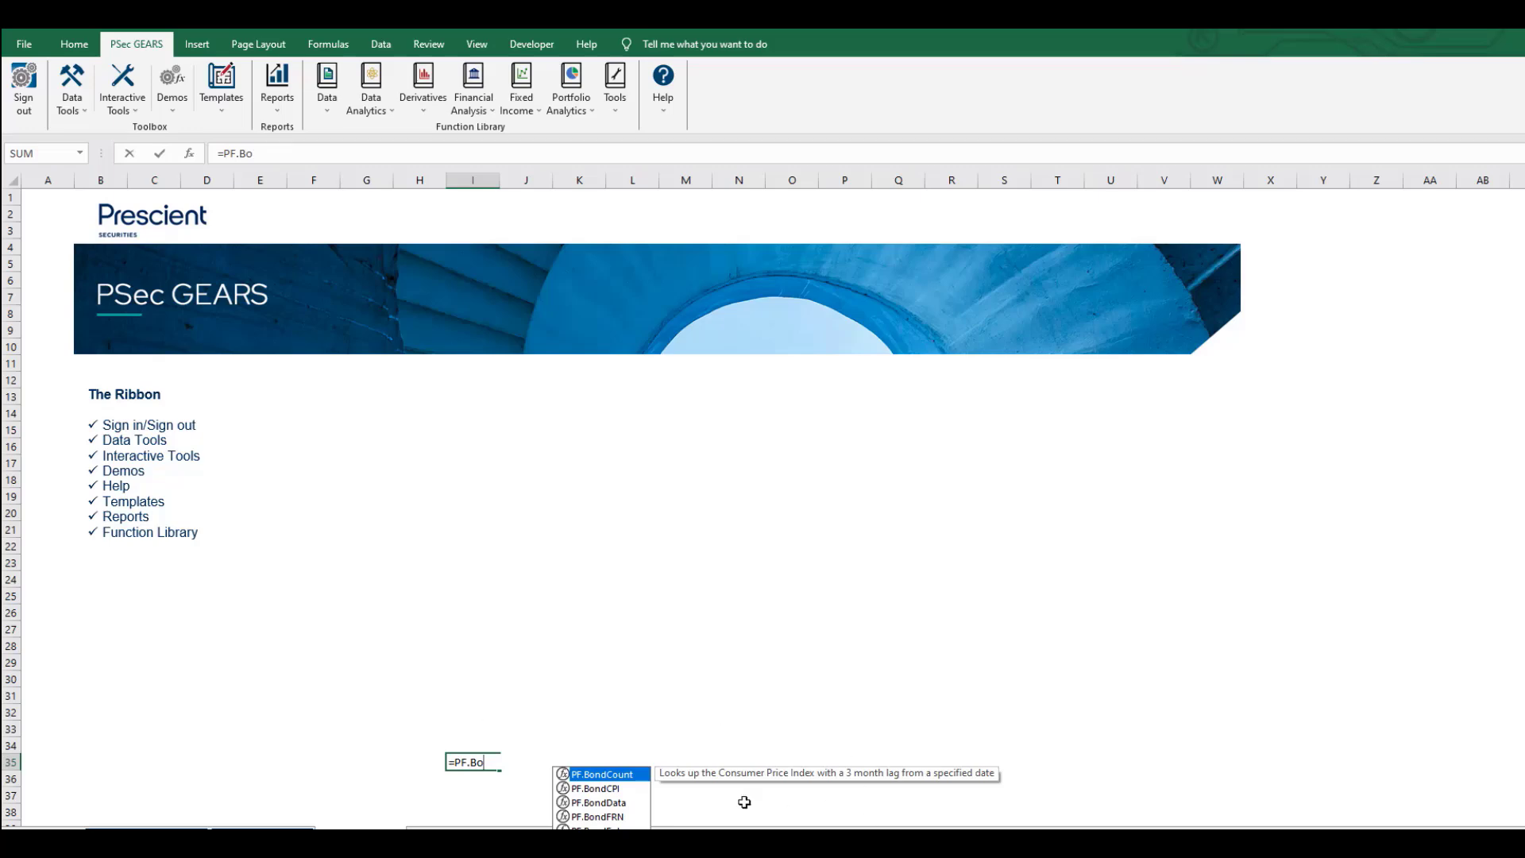
pyautogui.press('Down')
pyautogui.press('Down')
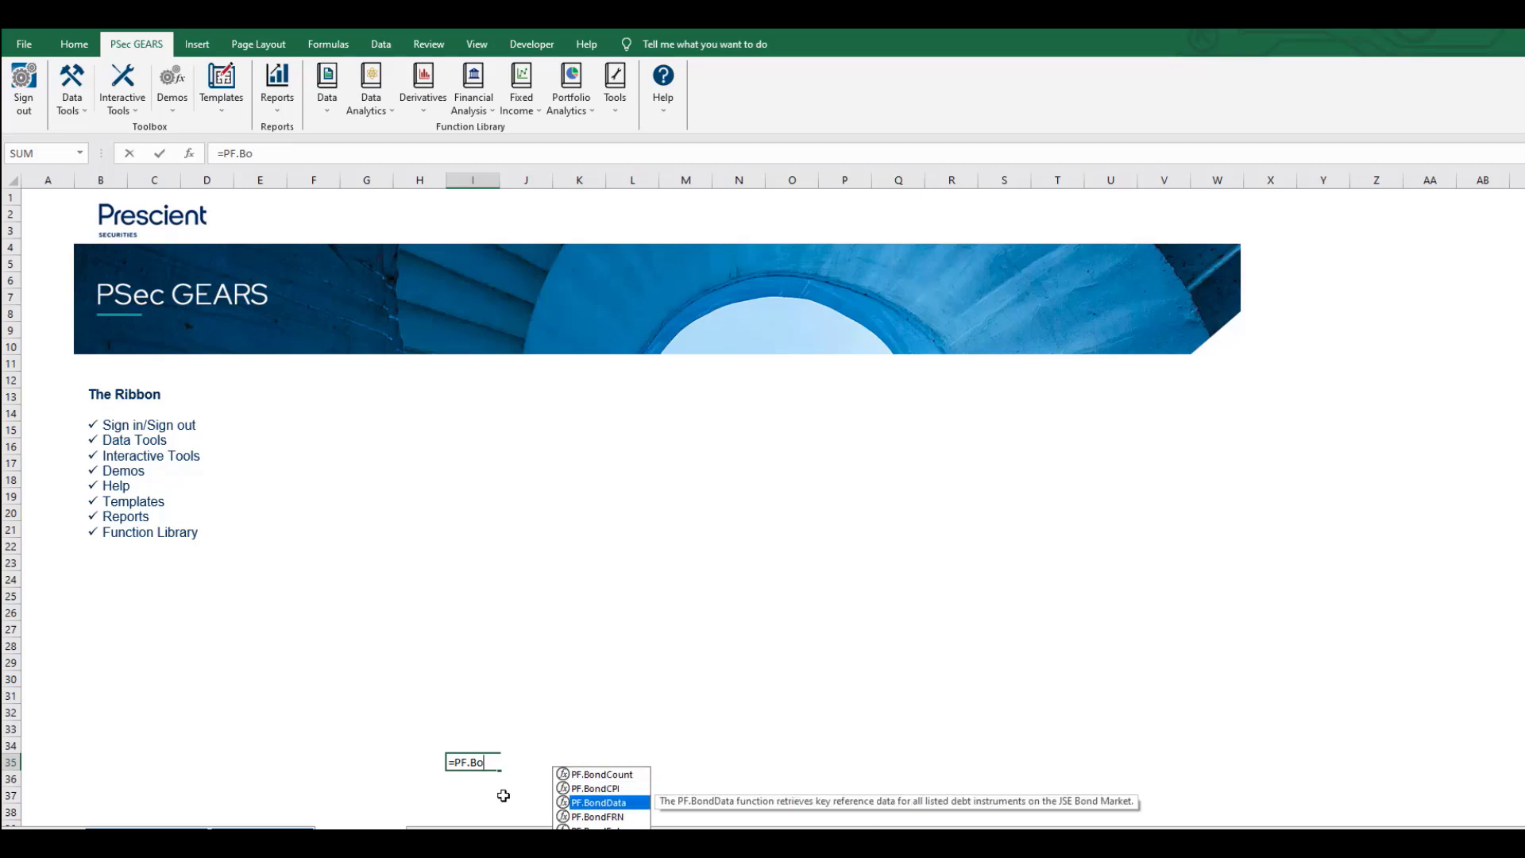
pyautogui.press('Tab')
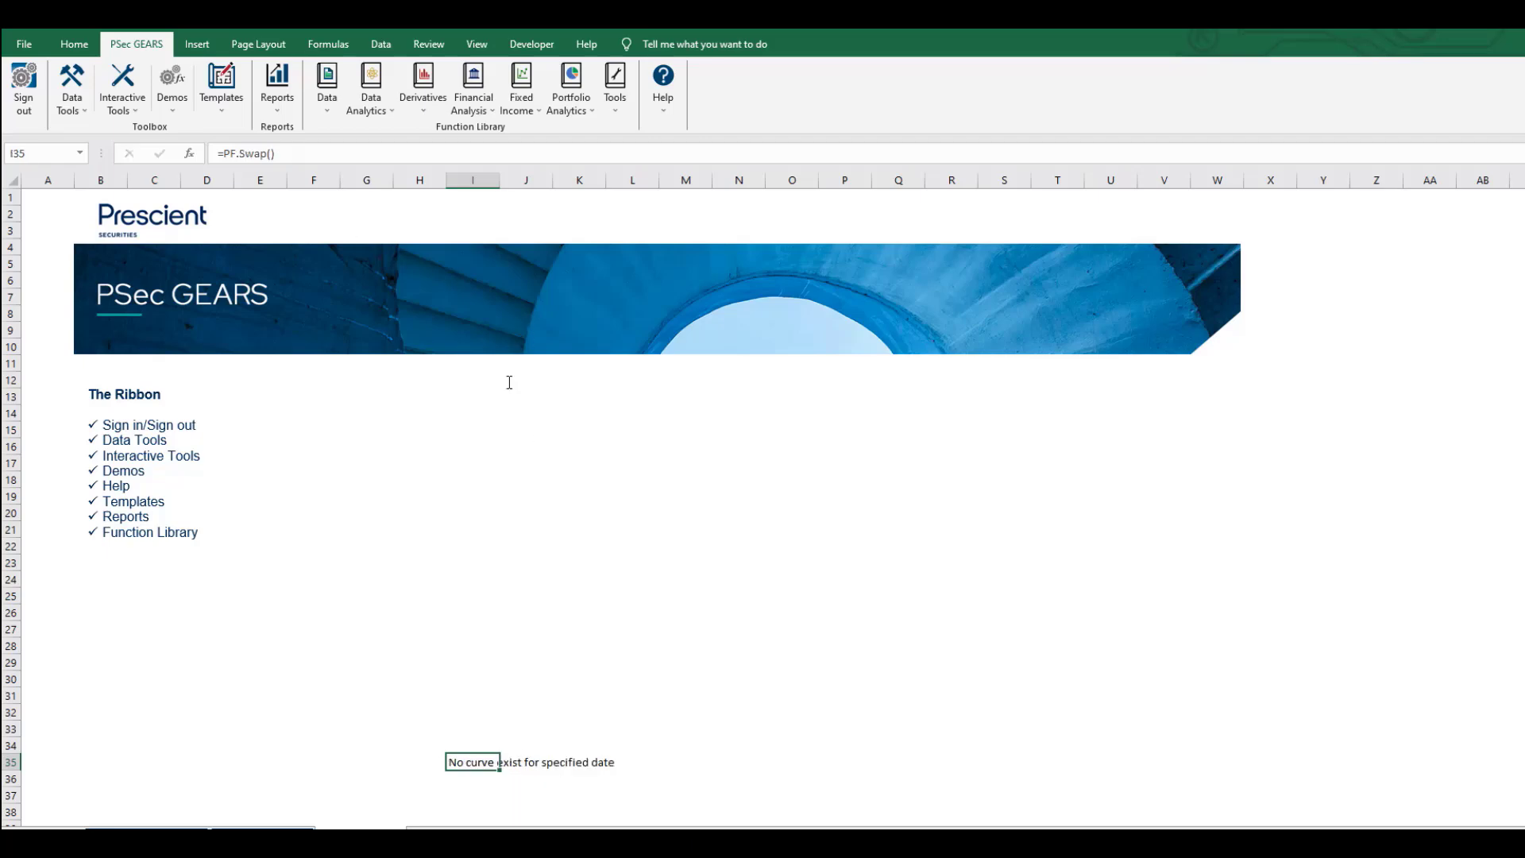
pyautogui.press('Escape')
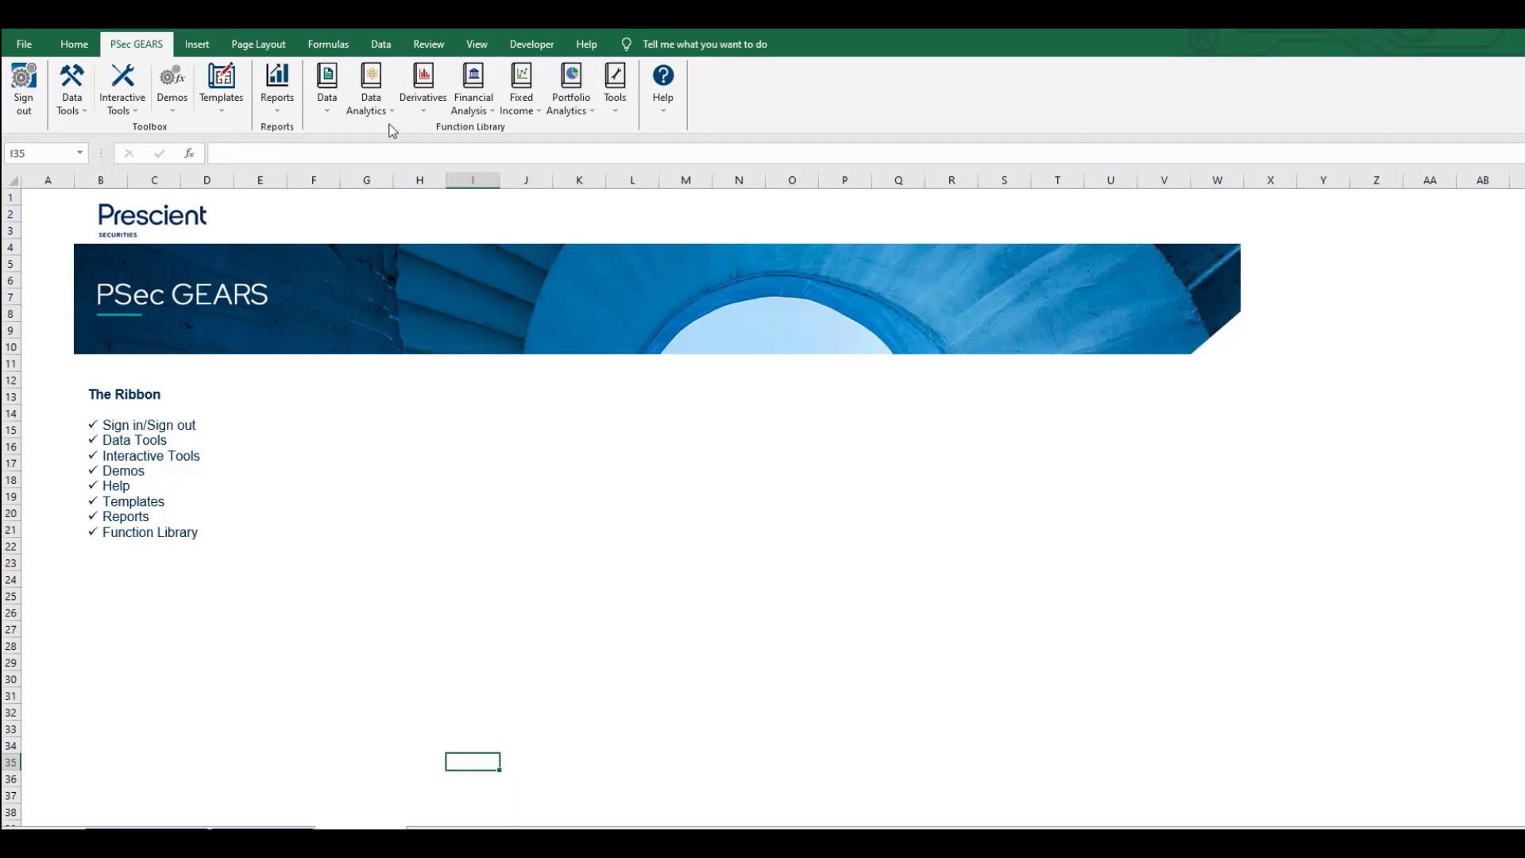
# Step: Examine the function lists for Tools, Data Analytics, Portfolio Analytics and Derivatives and their naming prefixes
pyautogui.click(618, 103)
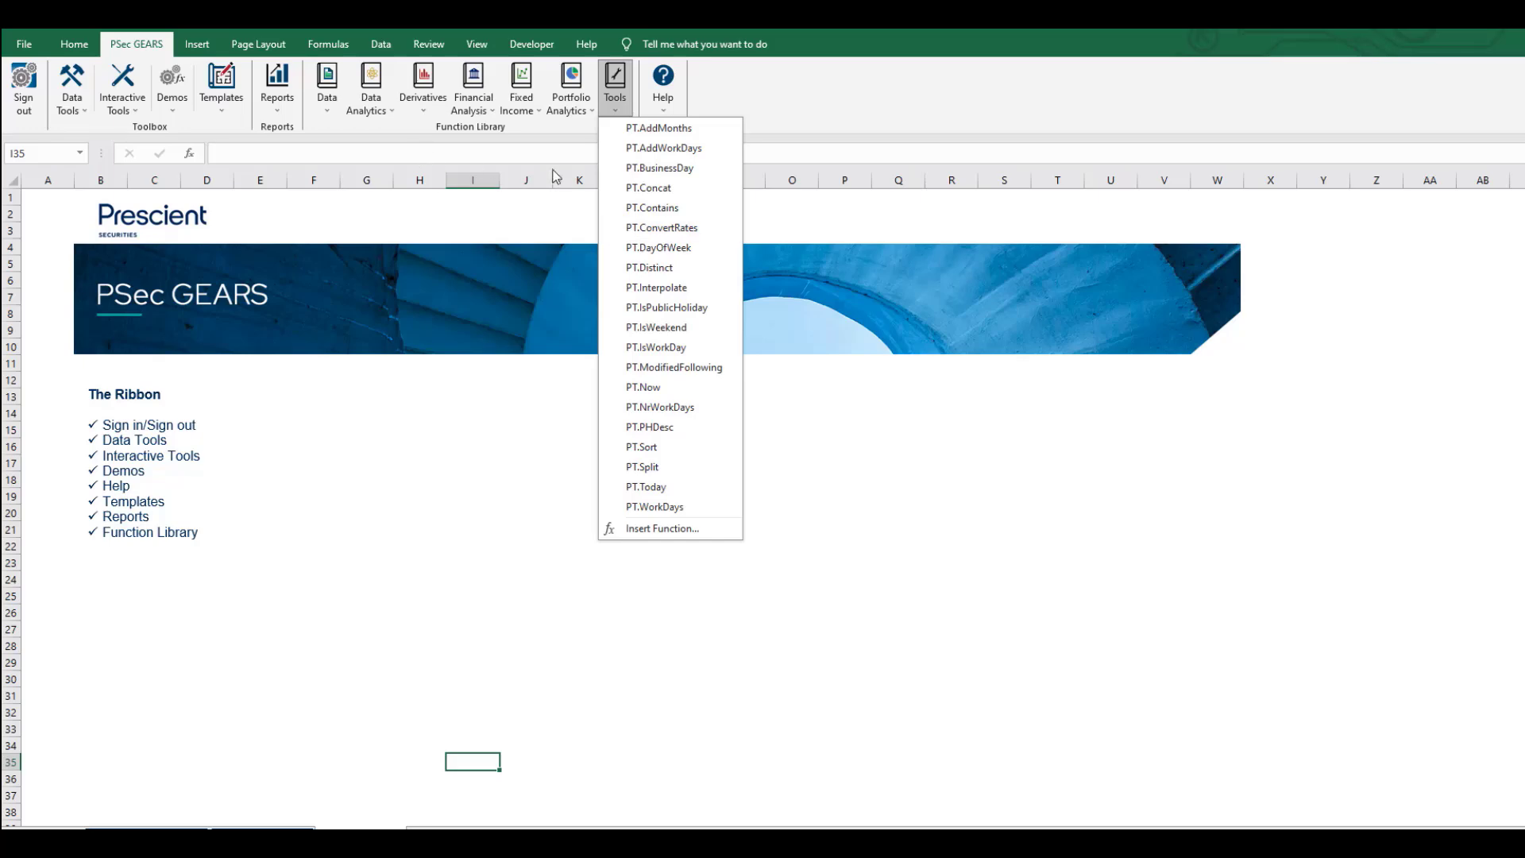
pyautogui.click(378, 111)
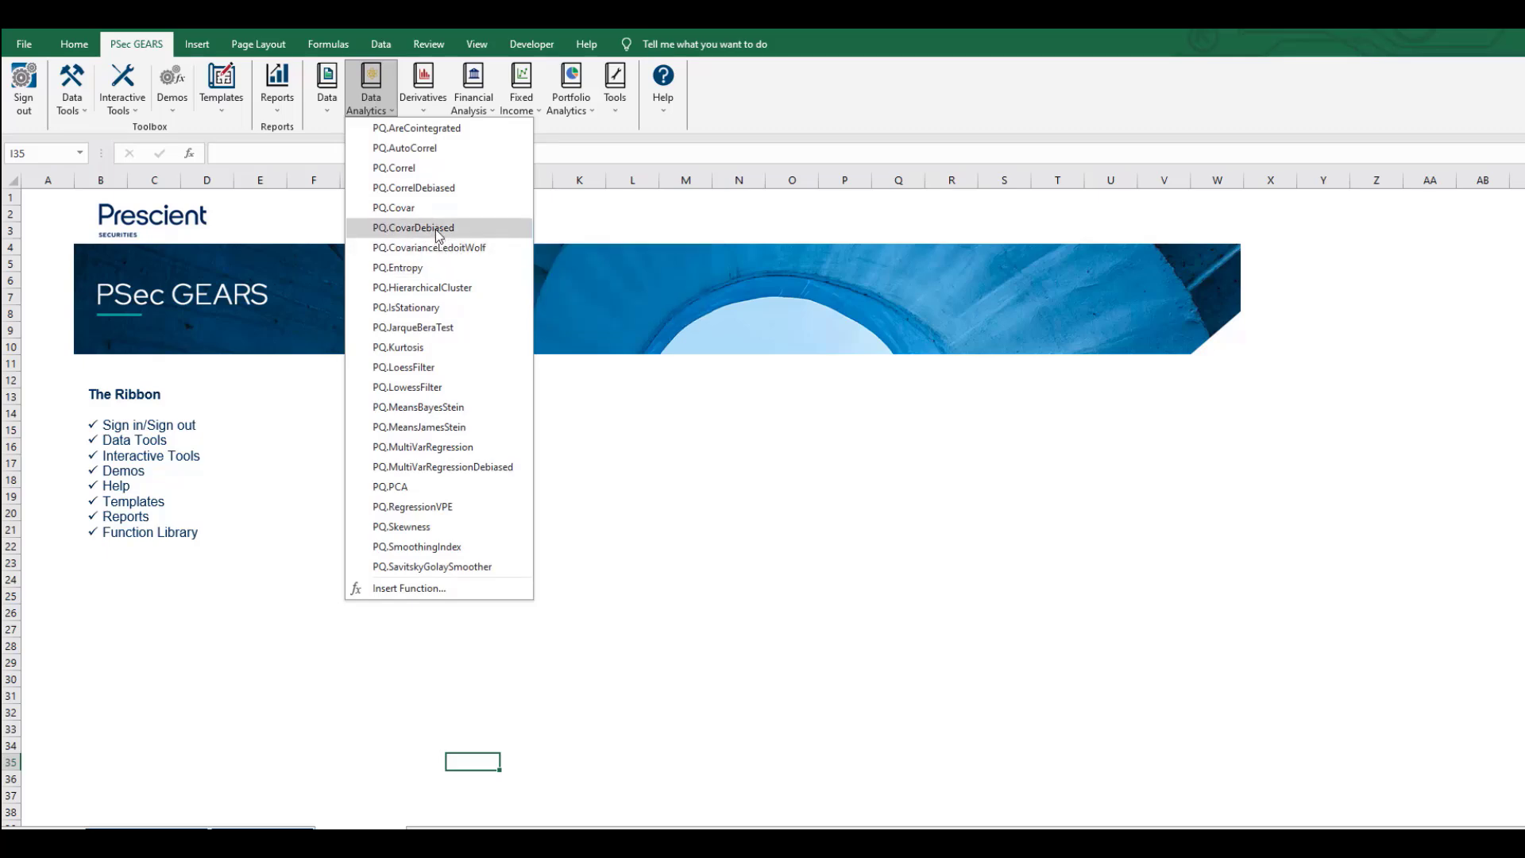
pyautogui.click(574, 101)
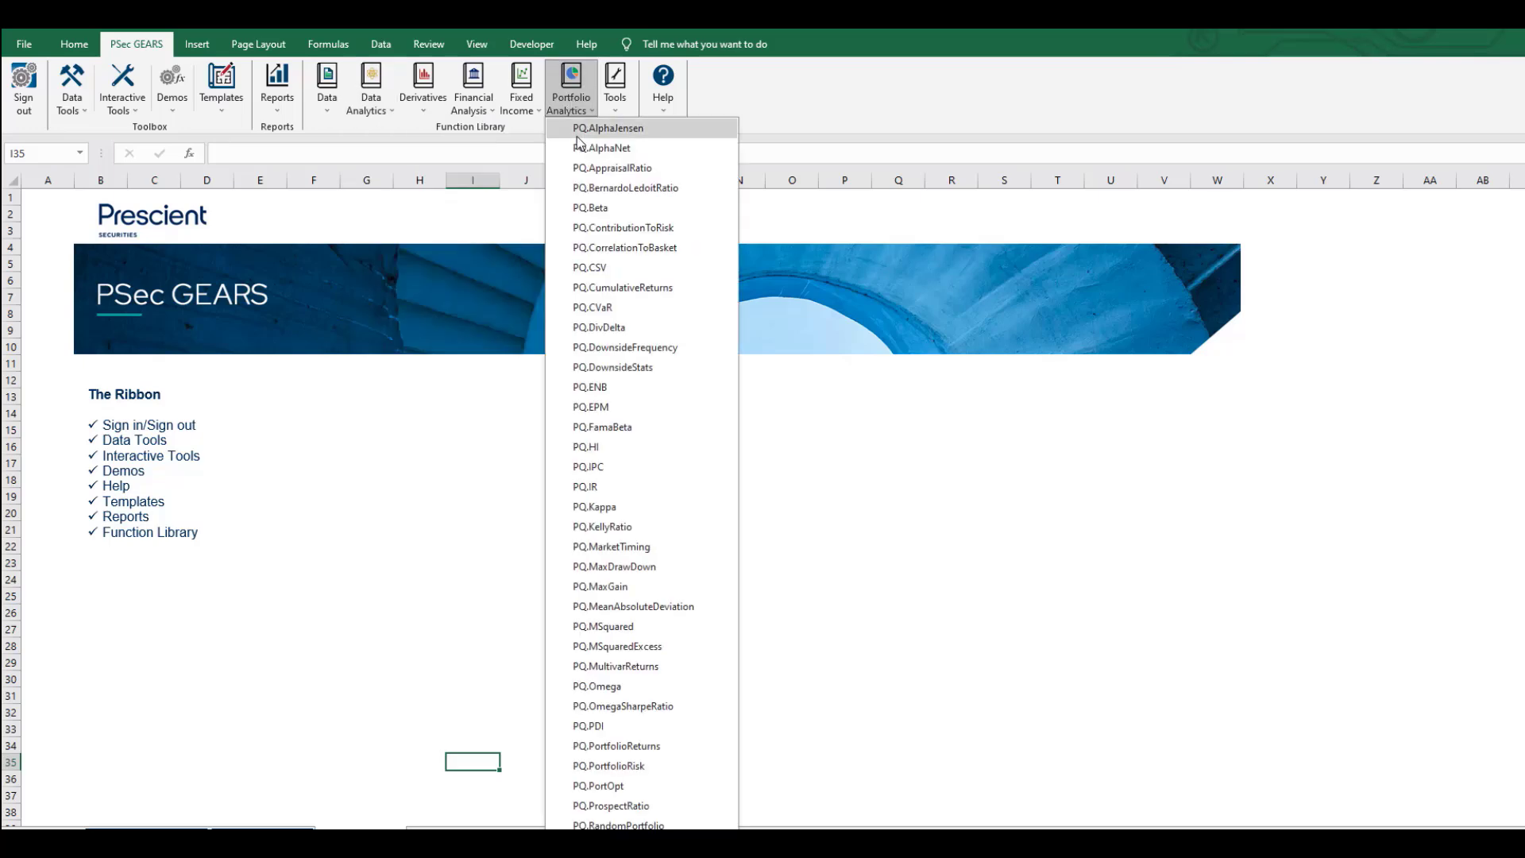
pyautogui.scroll(-7, 638, 365)
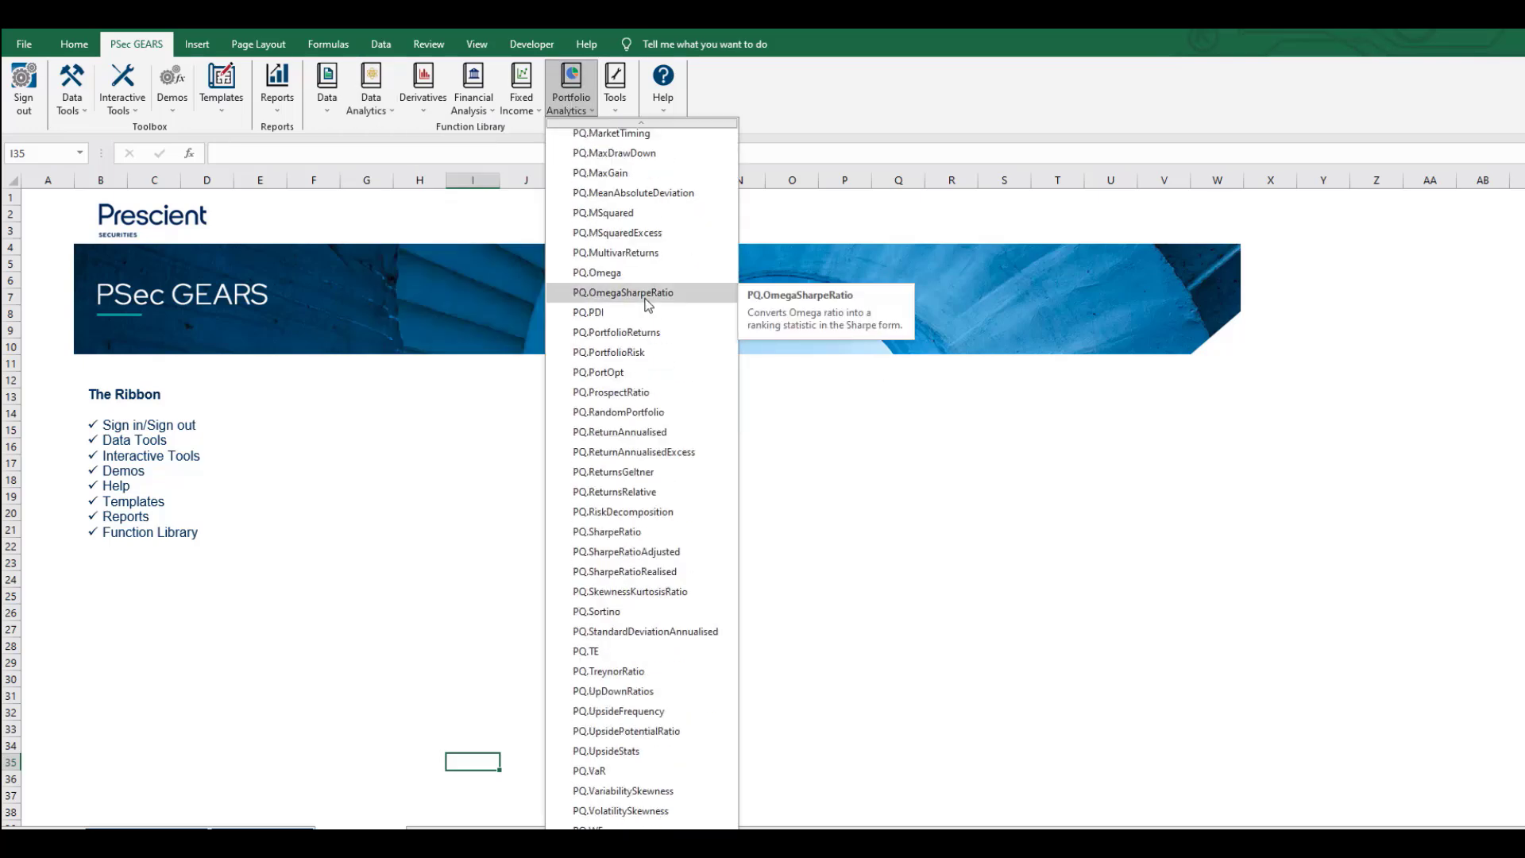
pyautogui.scroll(6, 645, 304)
pyautogui.scroll(1, 648, 304)
pyautogui.click(415, 98)
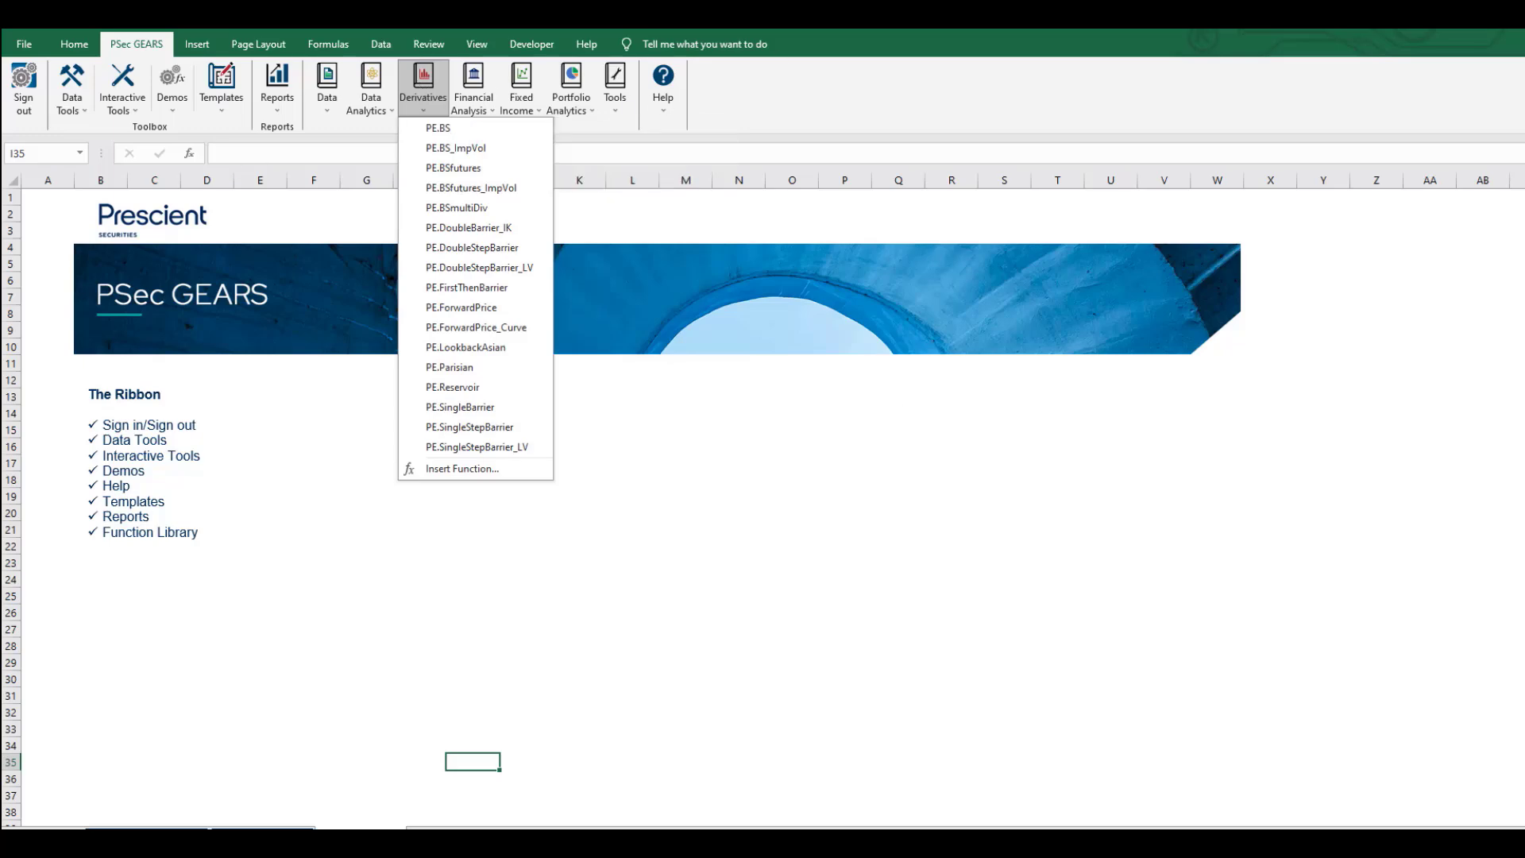
pyautogui.click(705, 505)
# Step: Open the PSec GEARS help and display the PF.BondV topic under the PSec - Fixed Income functions
pyautogui.click(664, 83)
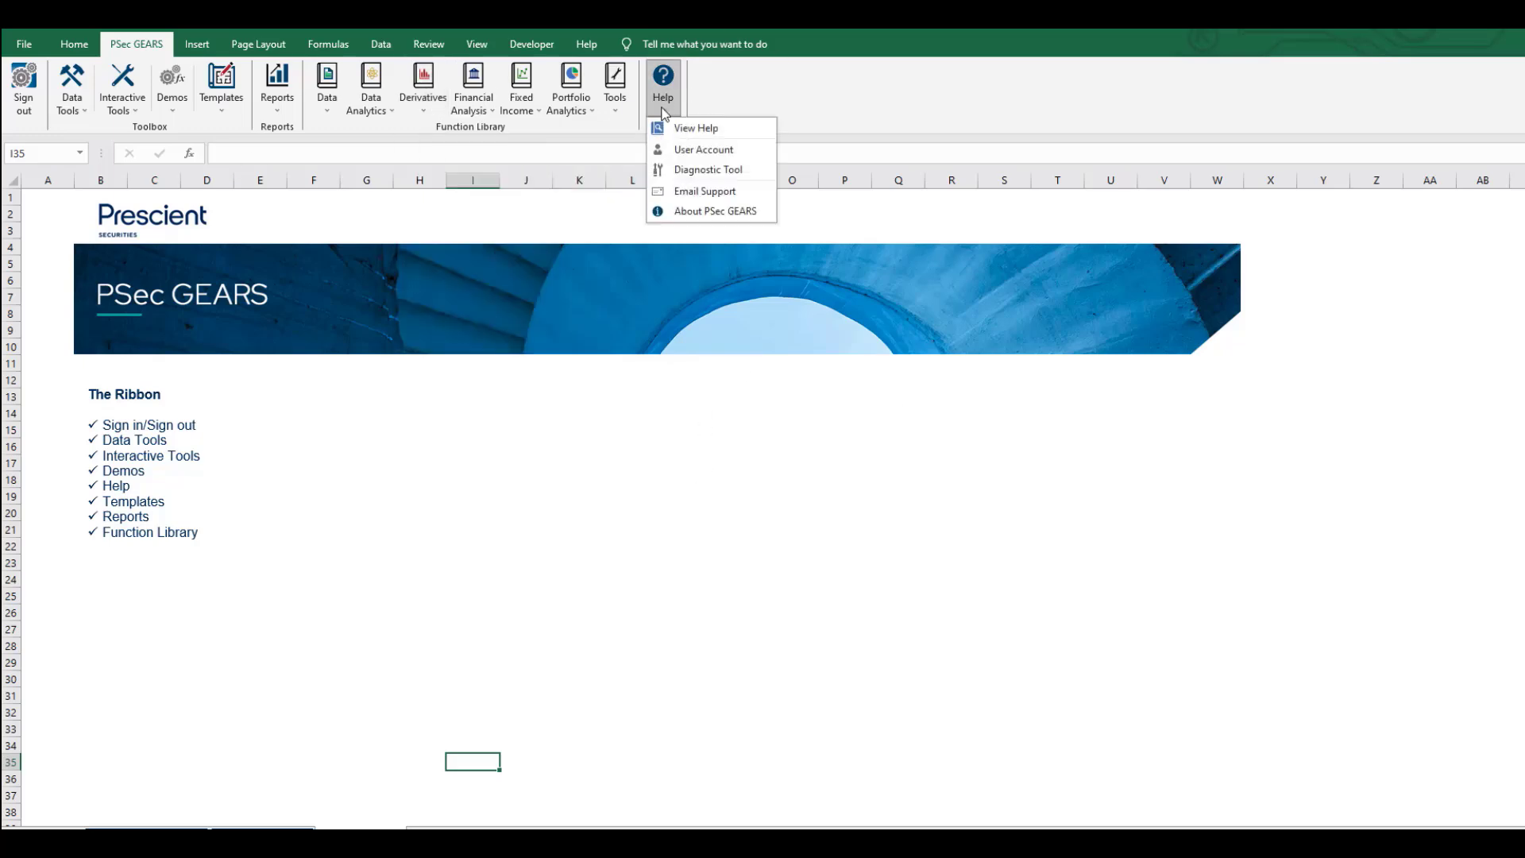
pyautogui.click(688, 128)
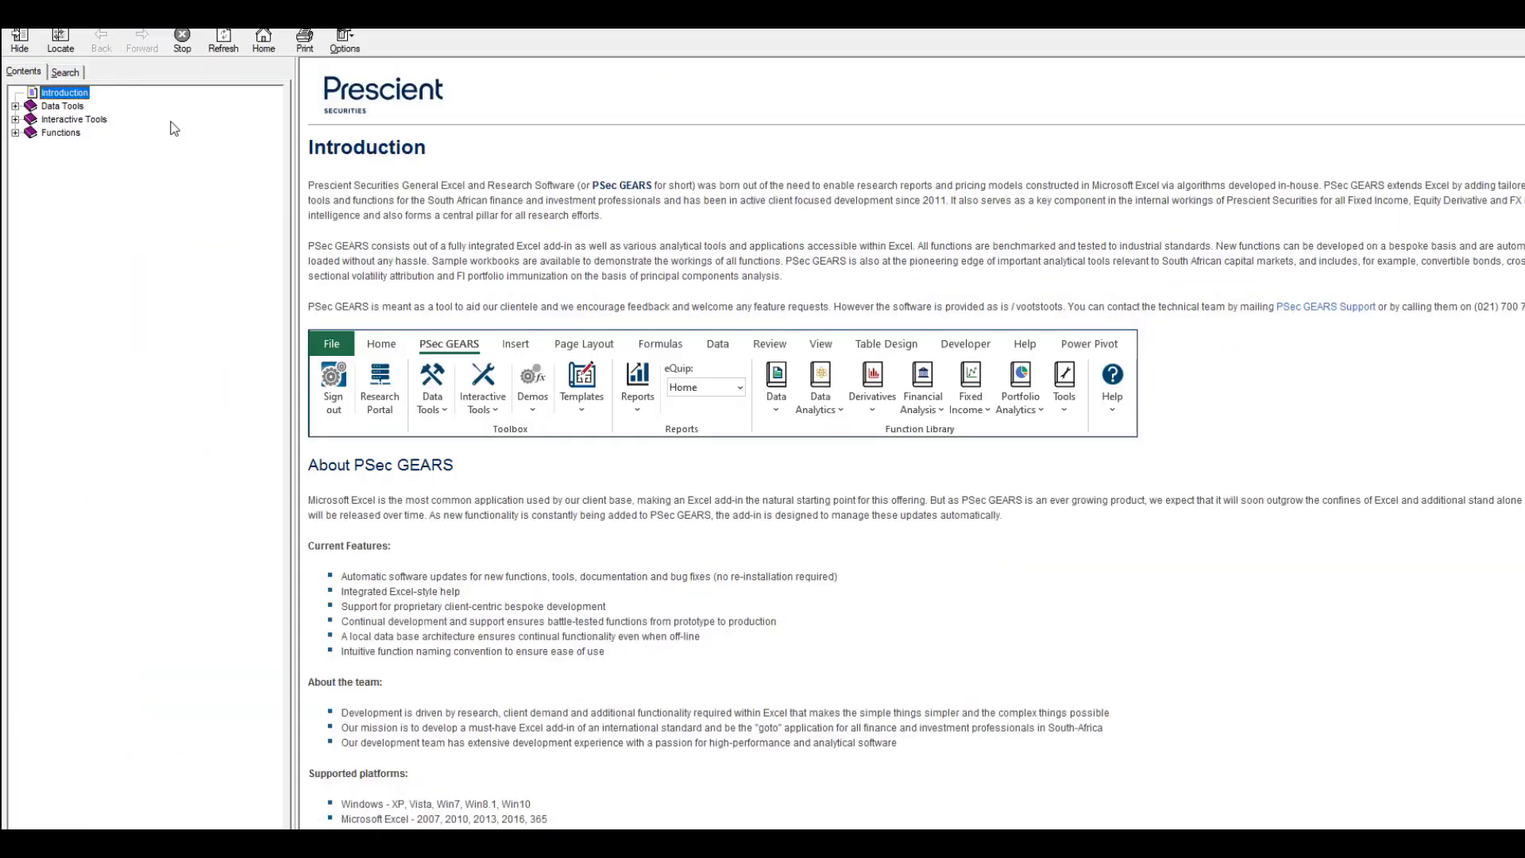
pyautogui.click(16, 133)
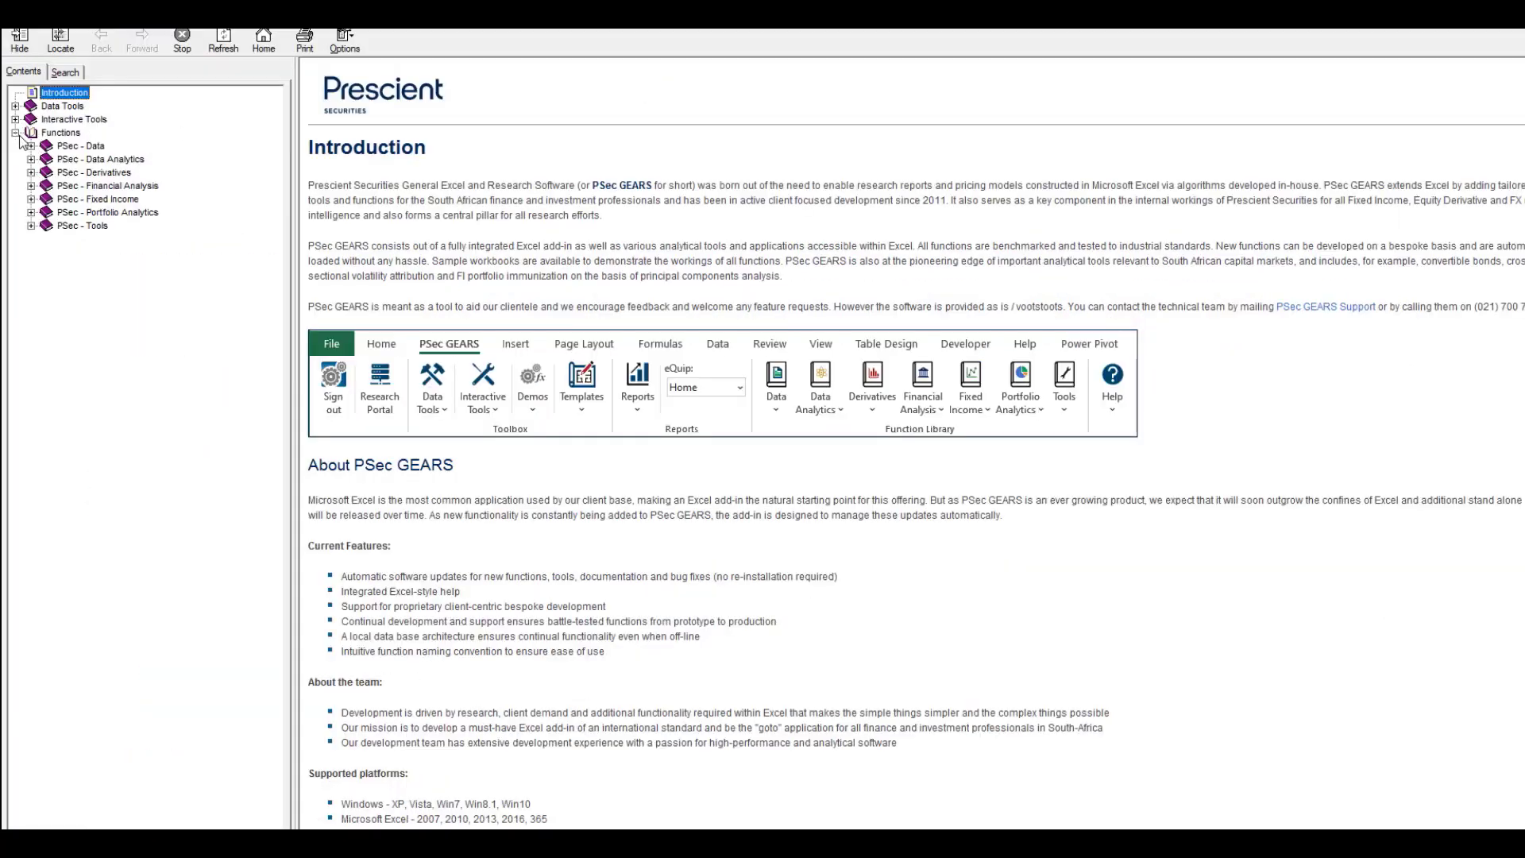
pyautogui.click(31, 199)
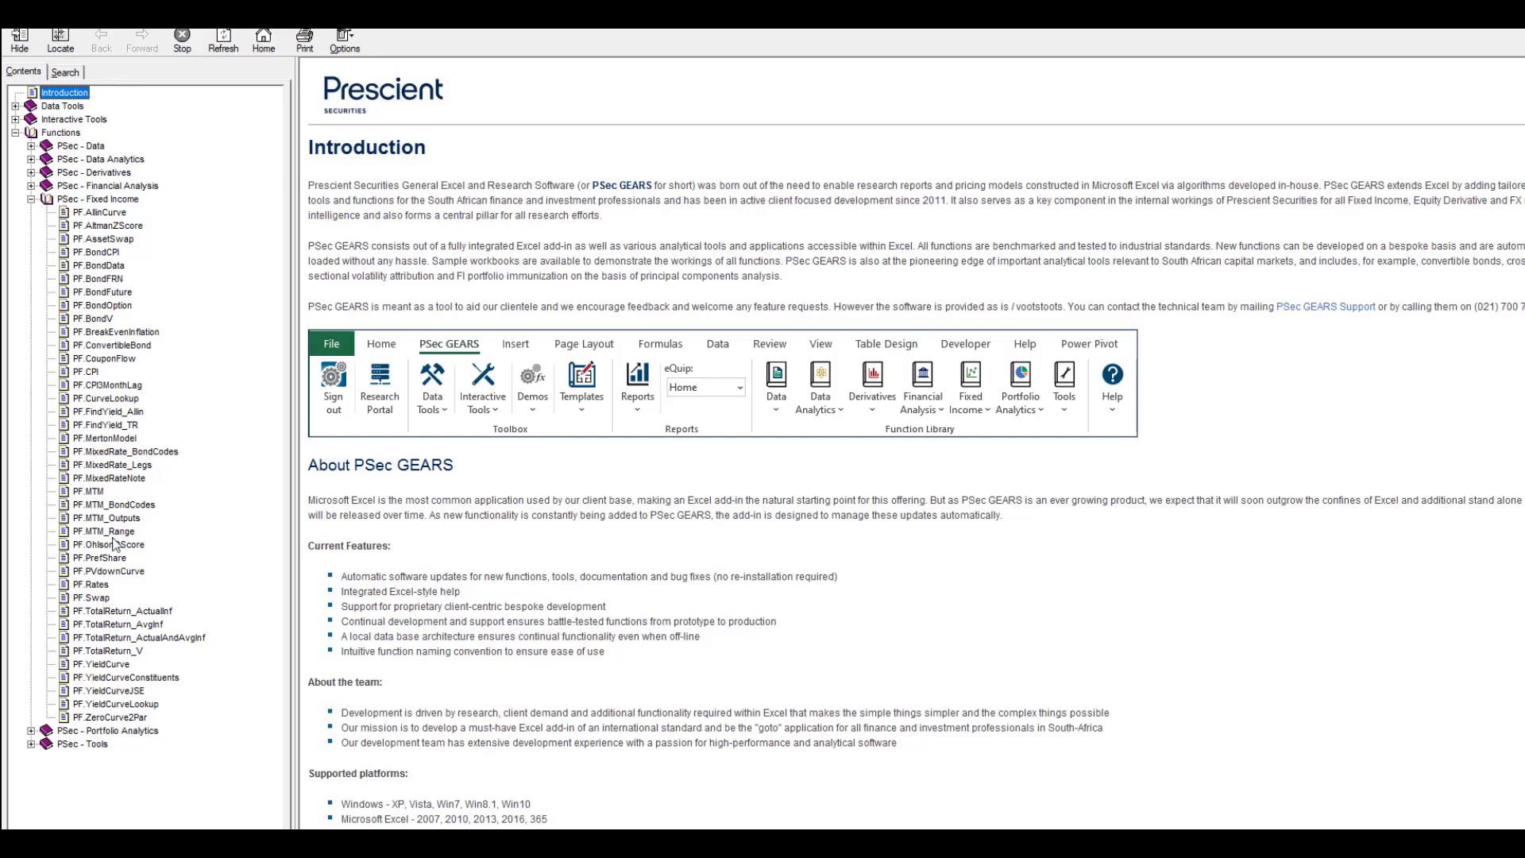
pyautogui.click(101, 319)
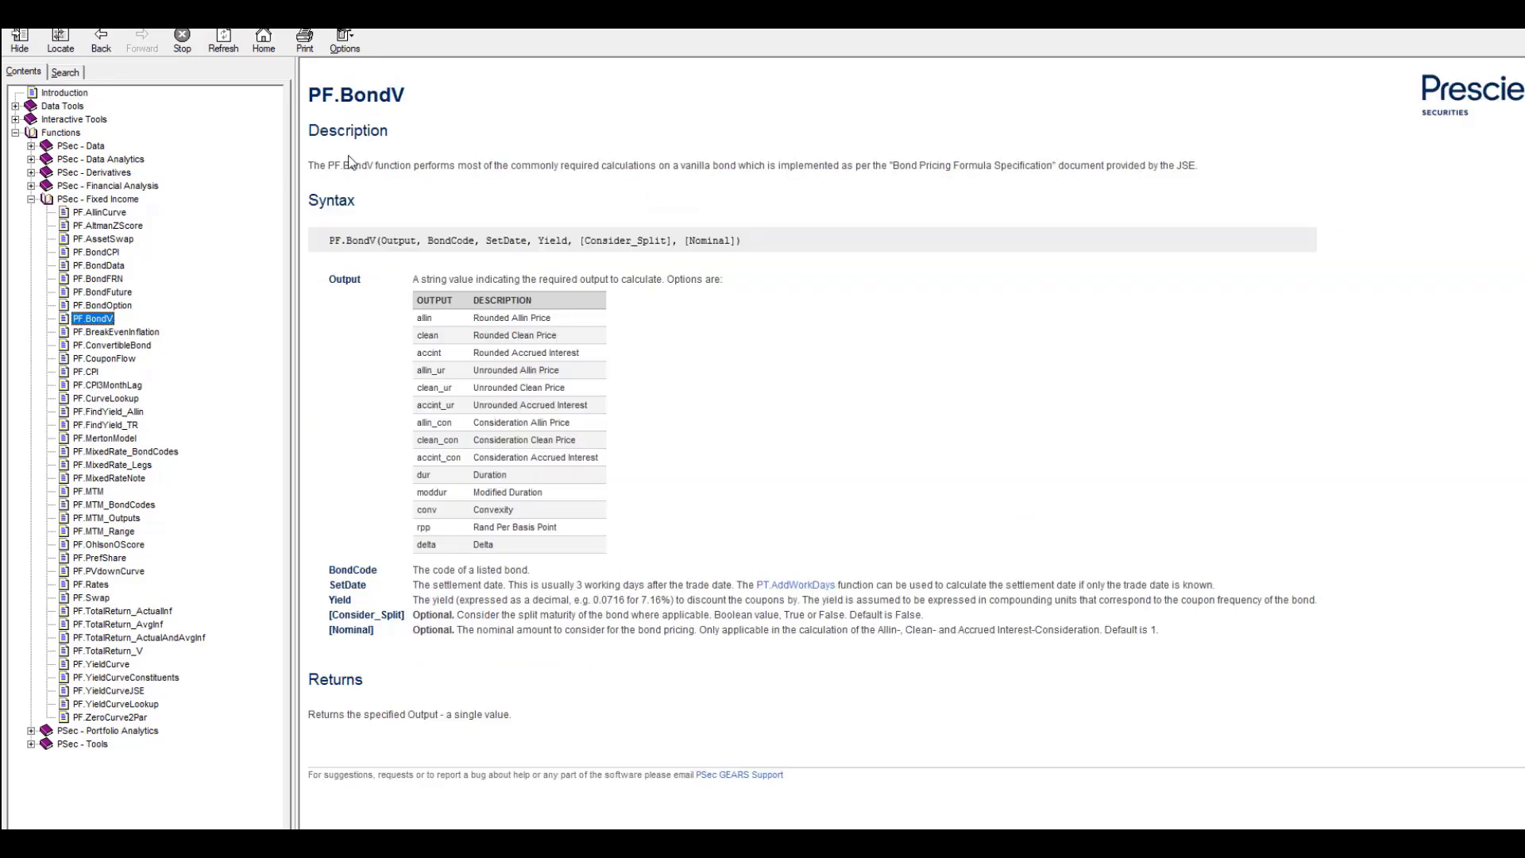
# Step: Highlight part of the PF.BondV description and the function's full syntax line in the help topic
pyautogui.moveTo(310, 166); pyautogui.dragTo(660, 167)
pyautogui.click(396, 285)
pyautogui.moveTo(331, 240); pyautogui.dragTo(739, 242)
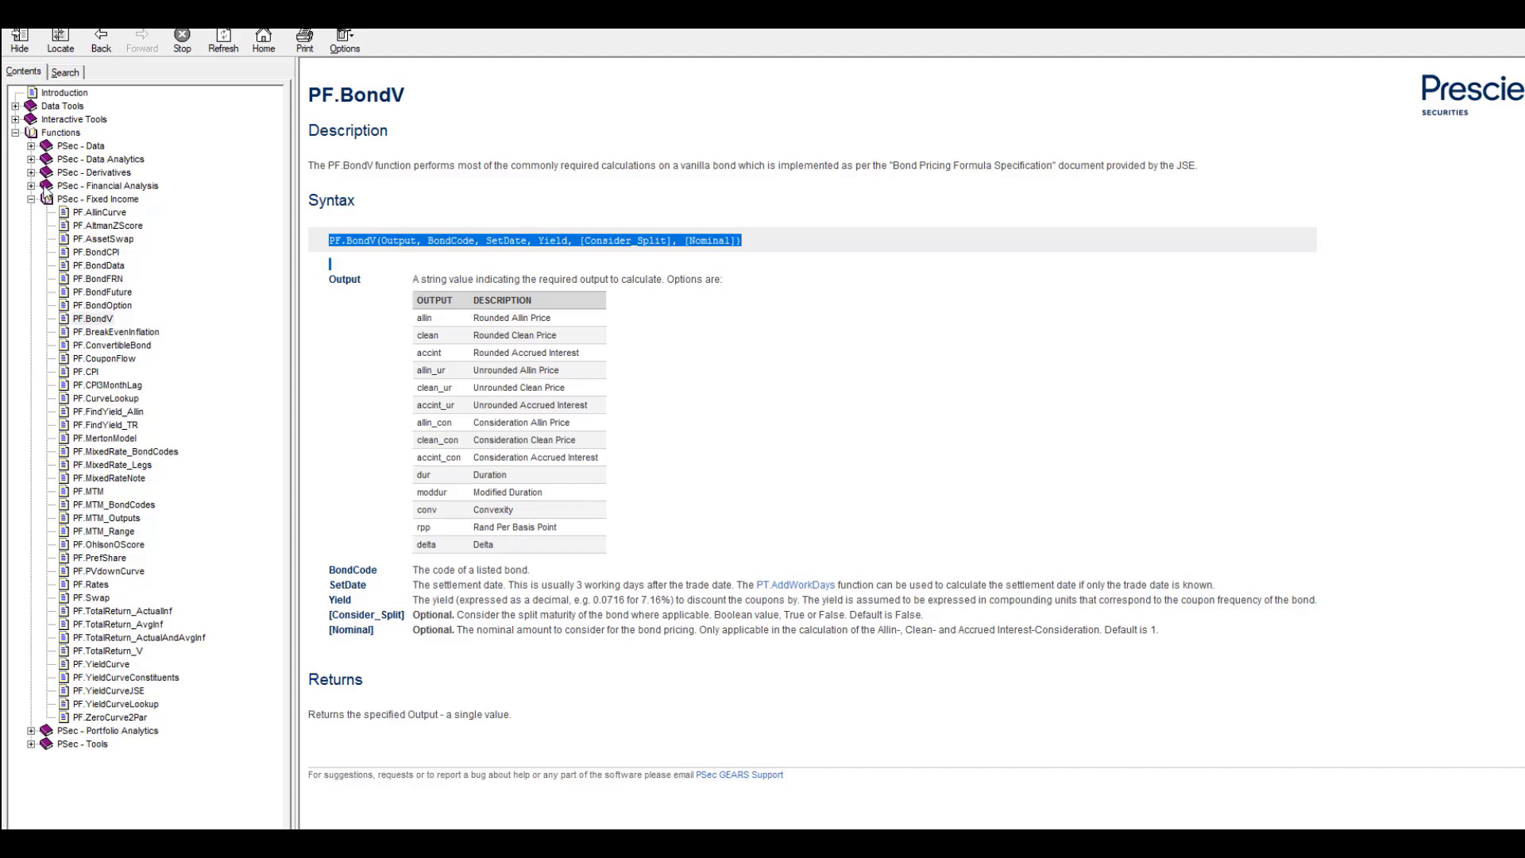
# Step: Search the help for "Bondv" and view the PF.BondV and PF.FindYield_Allin topics
pyautogui.click(67, 72)
pyautogui.click(71, 112)
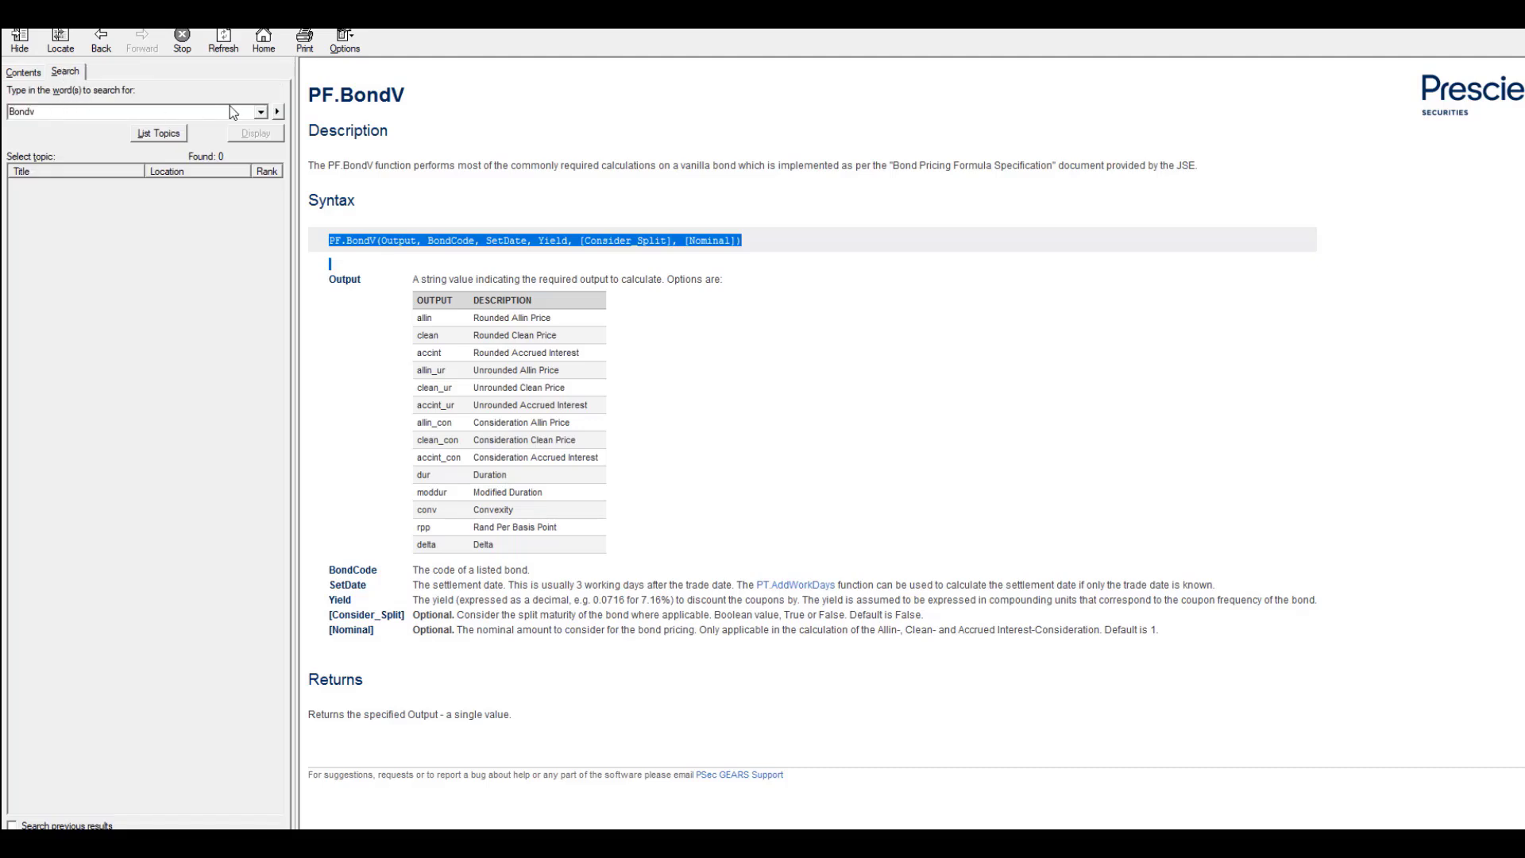
pyautogui.press('Return')
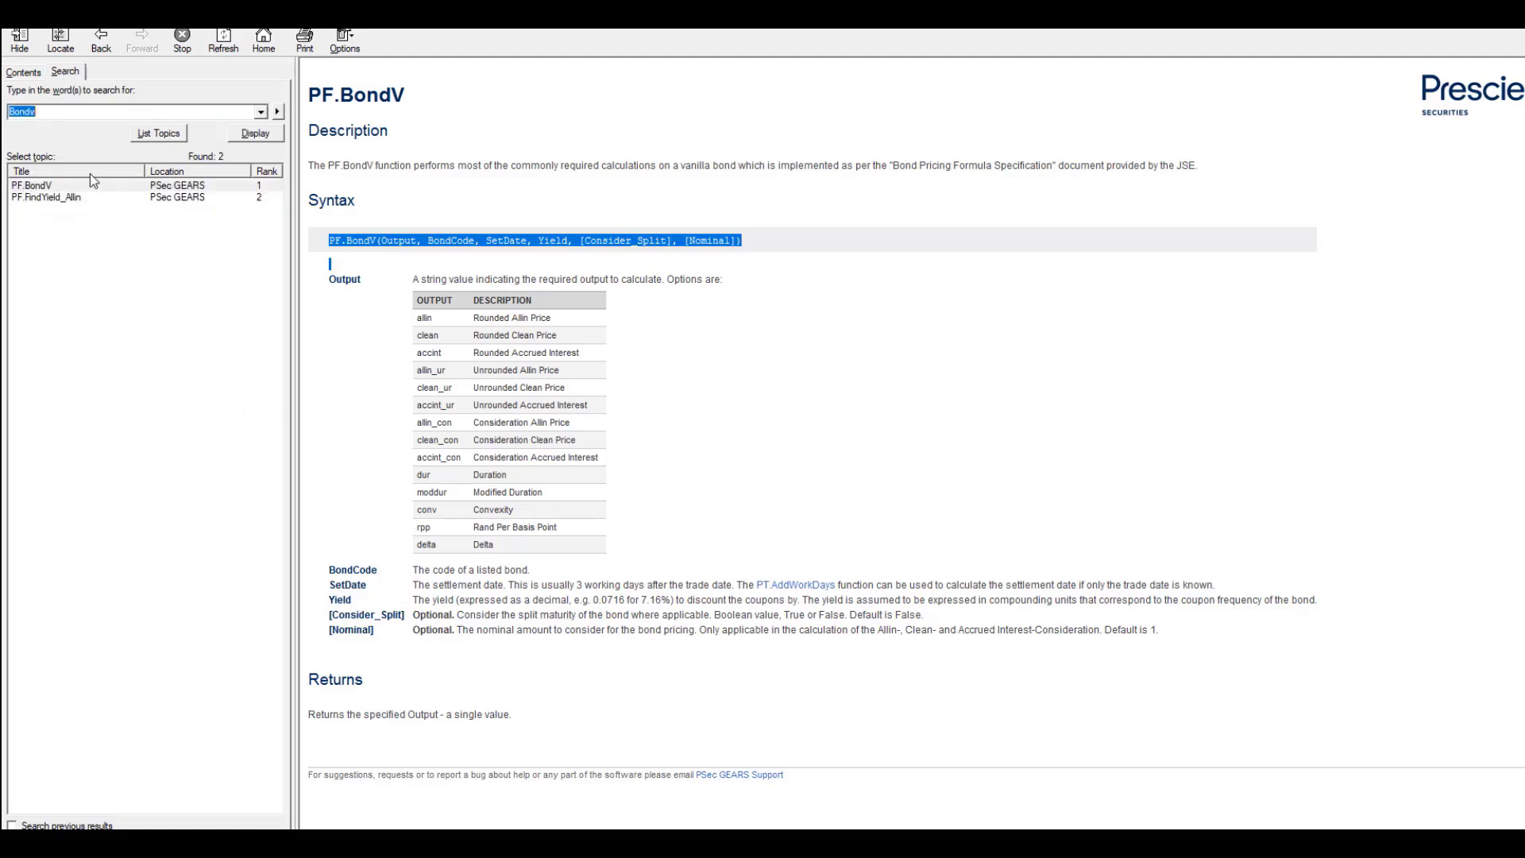
pyautogui.doubleClick(49, 188)
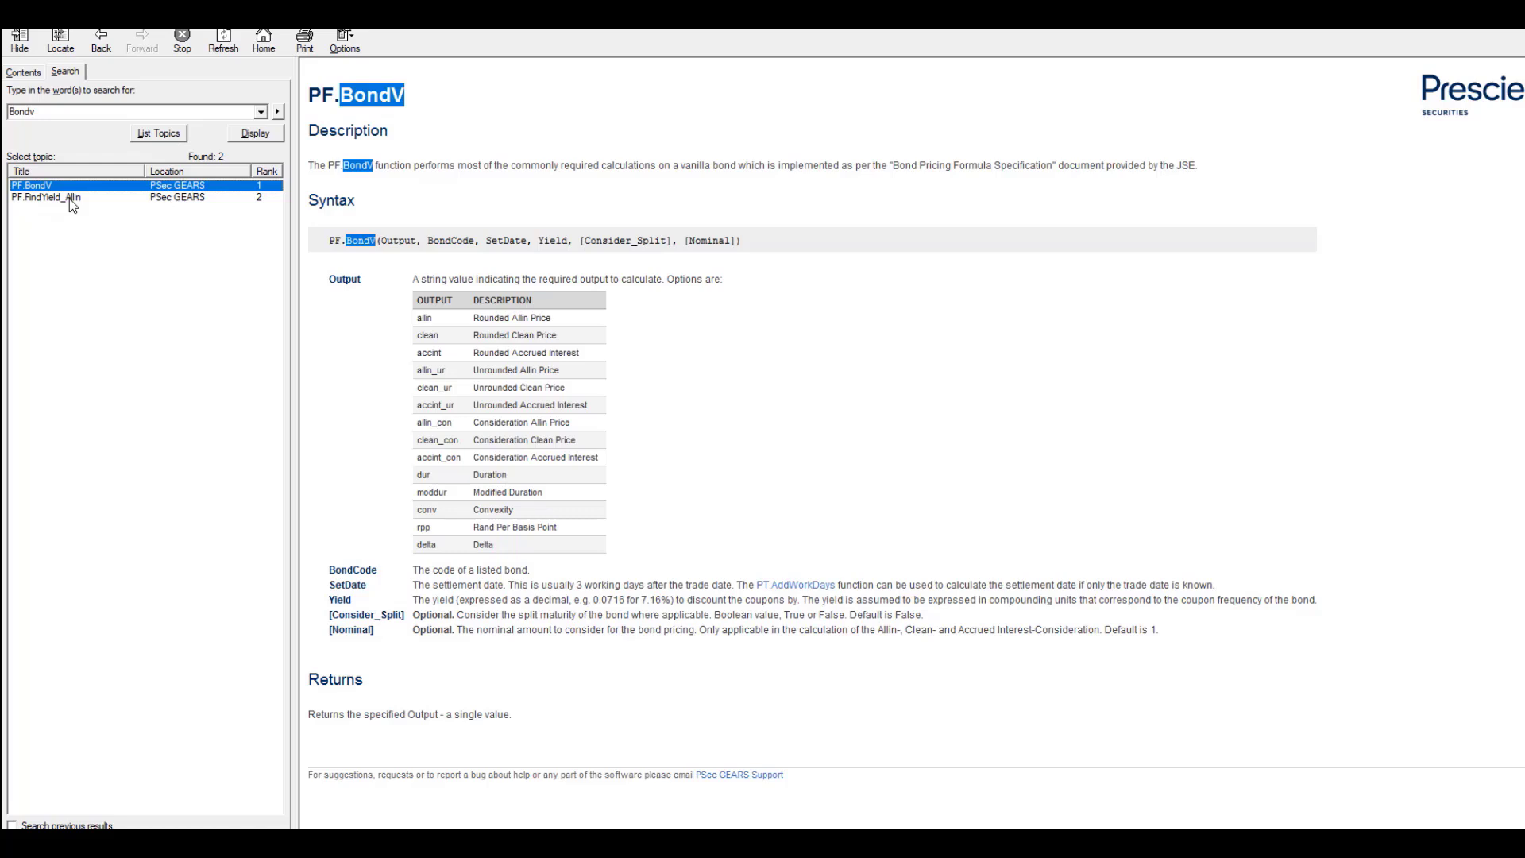
pyautogui.click(49, 198)
pyautogui.doubleClick(49, 198)
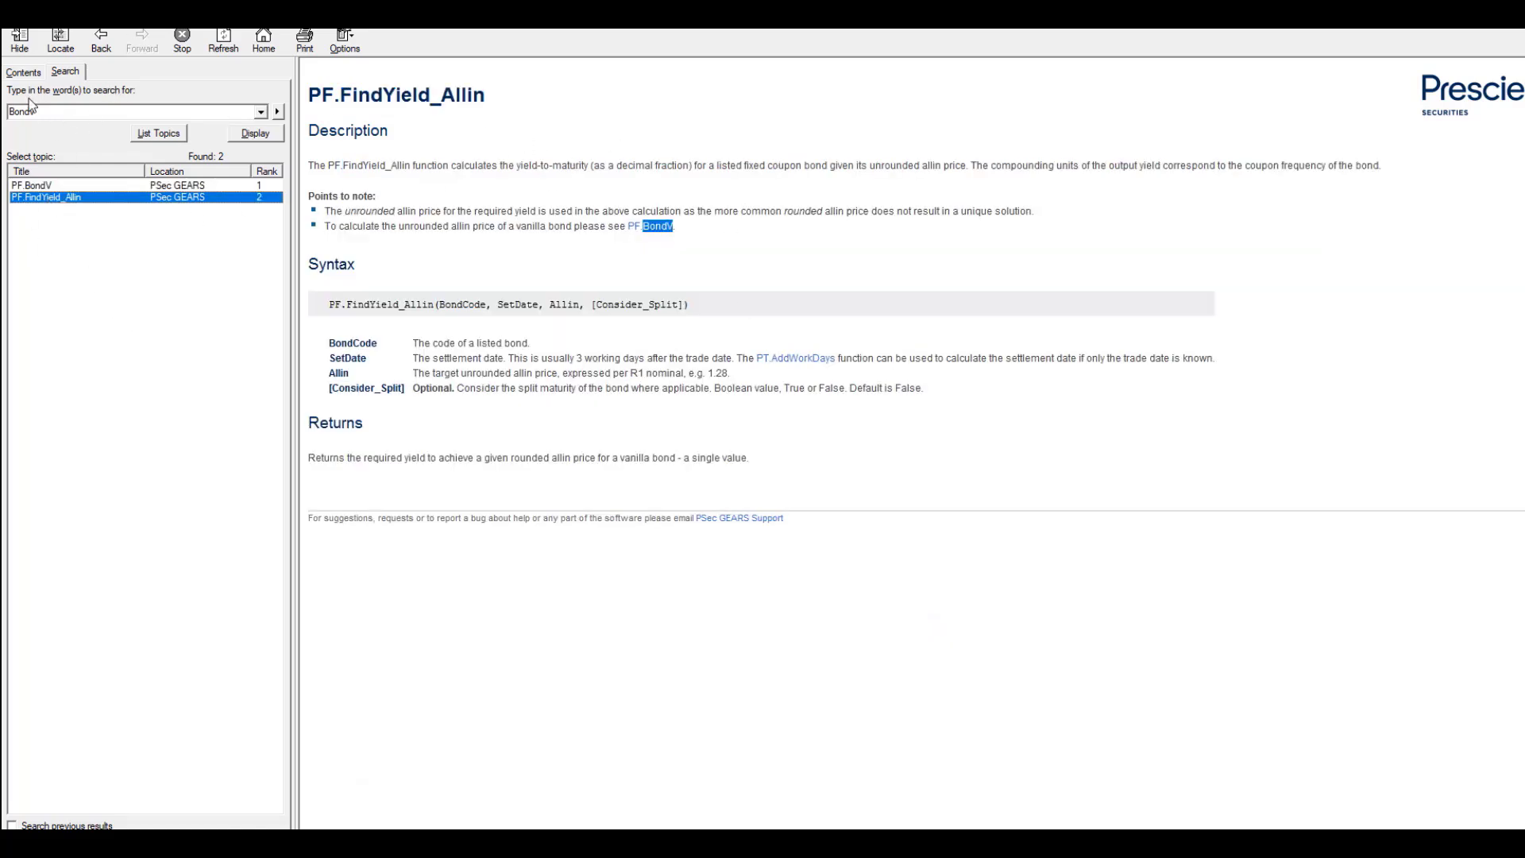
# Step: Return to the help contents, collapse the PSec - Fixed Income section and close the help
pyautogui.click(30, 73)
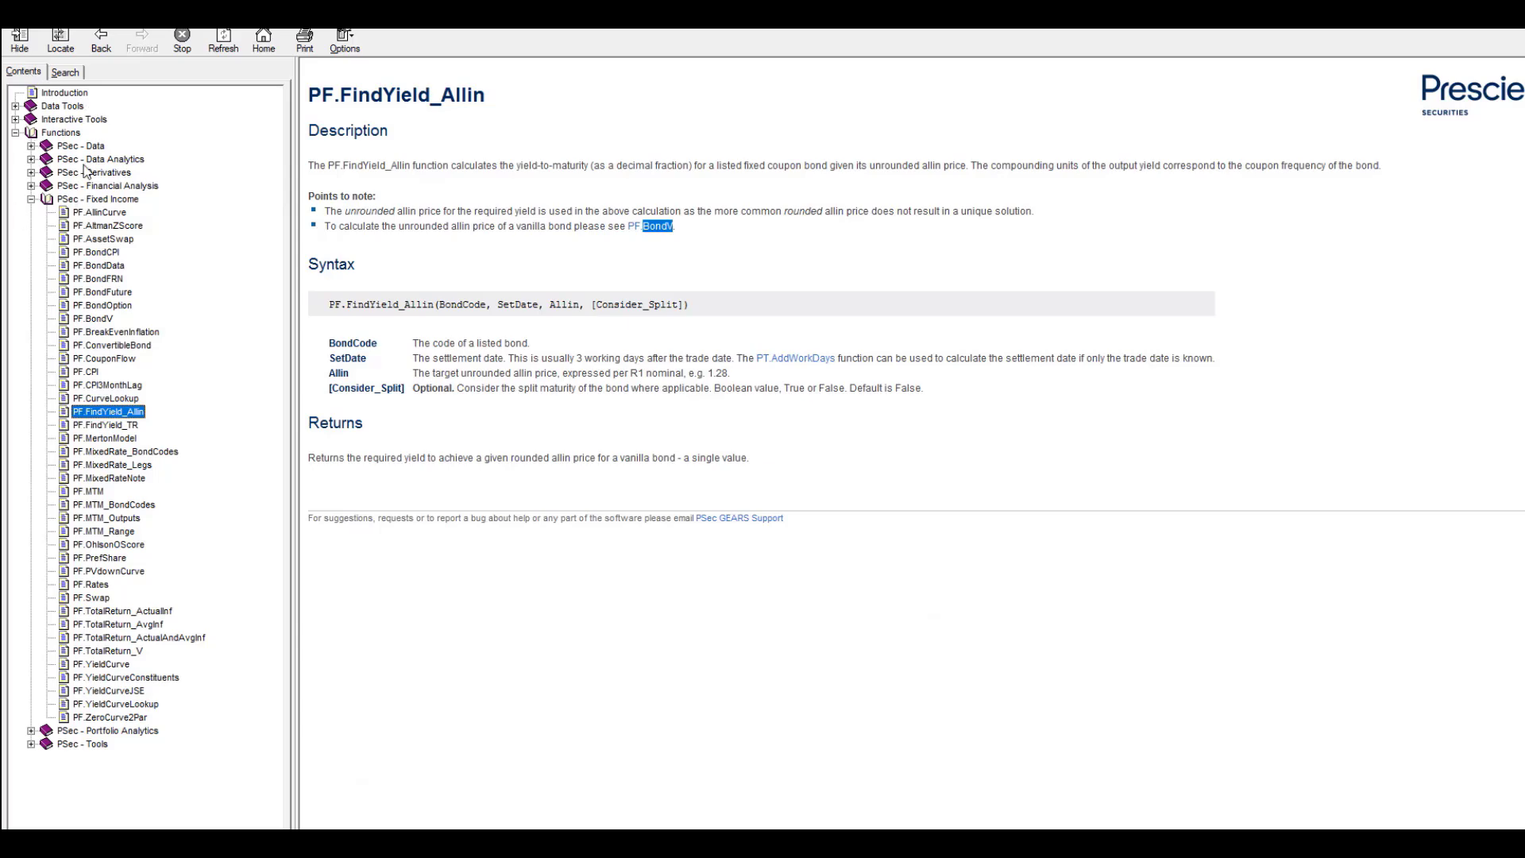
pyautogui.click(31, 199)
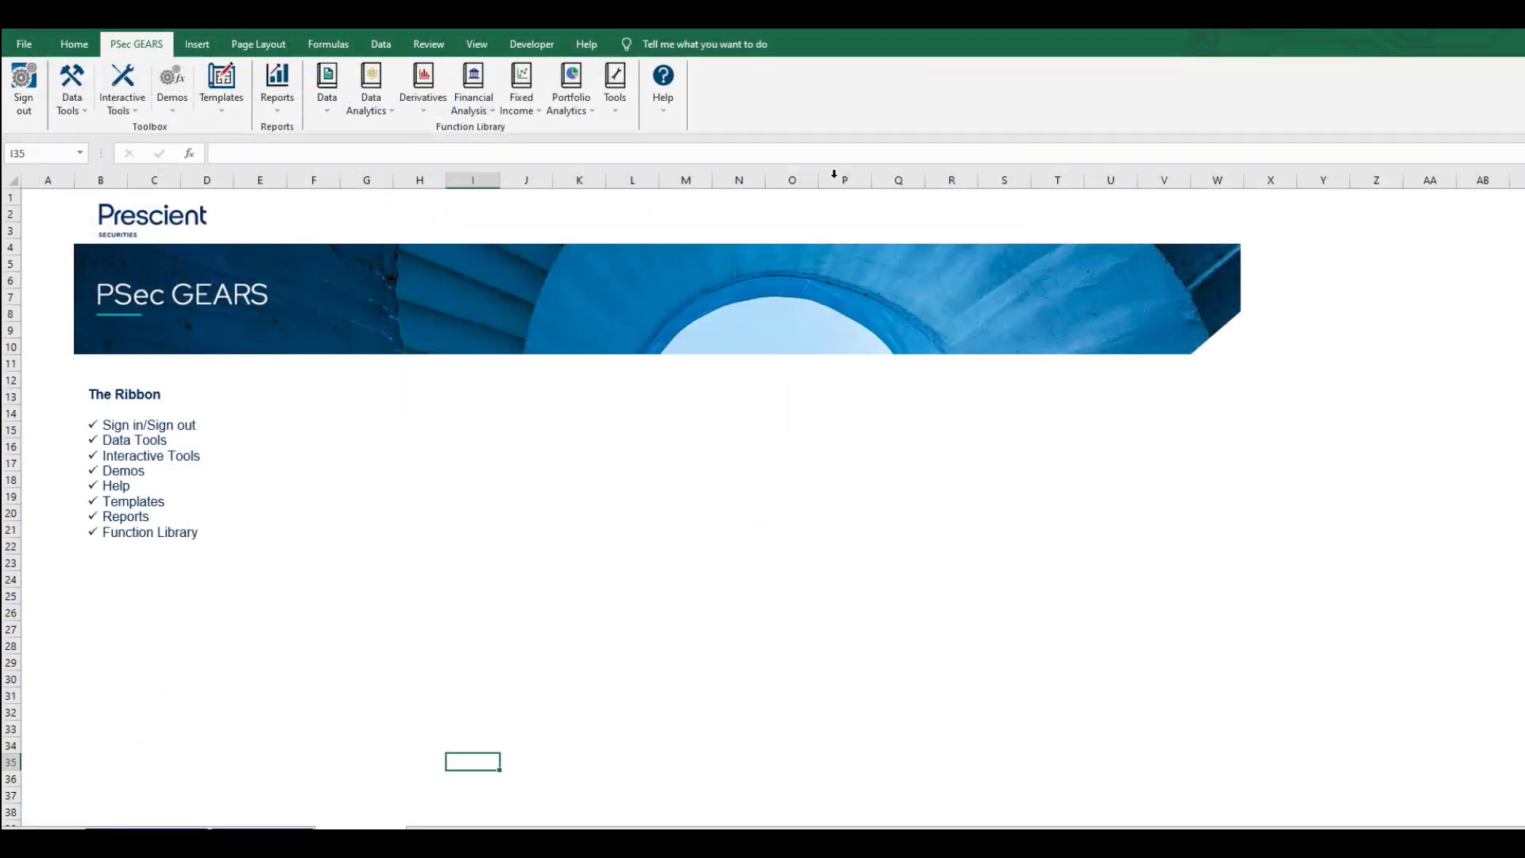
# Step: Open the Nominal Pricing demo from the Fixed Income function demos
pyautogui.click(666, 109)
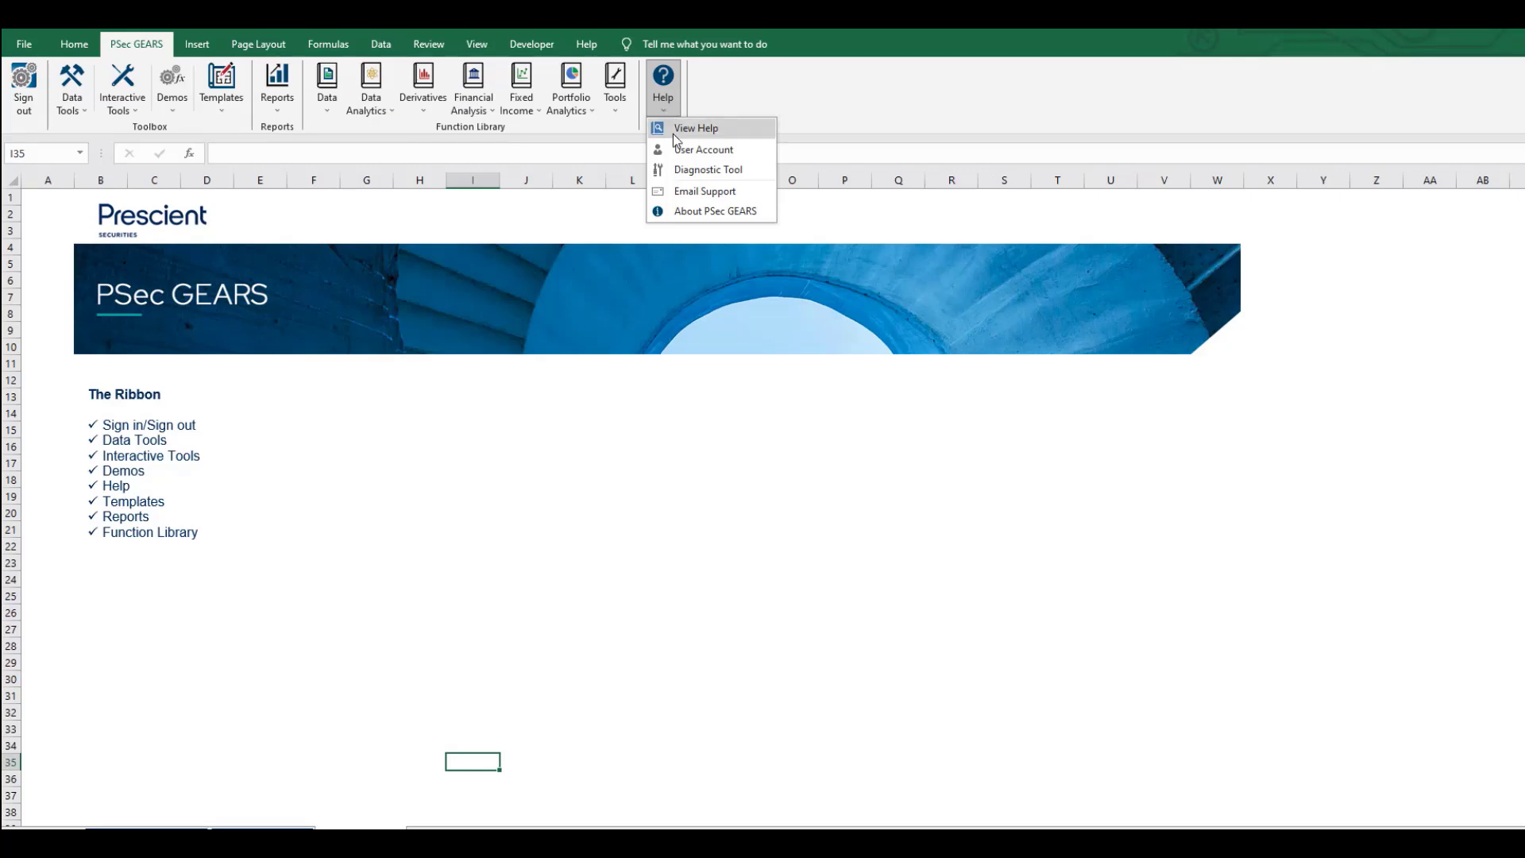
pyautogui.click(172, 91)
pyautogui.moveTo(237, 195)
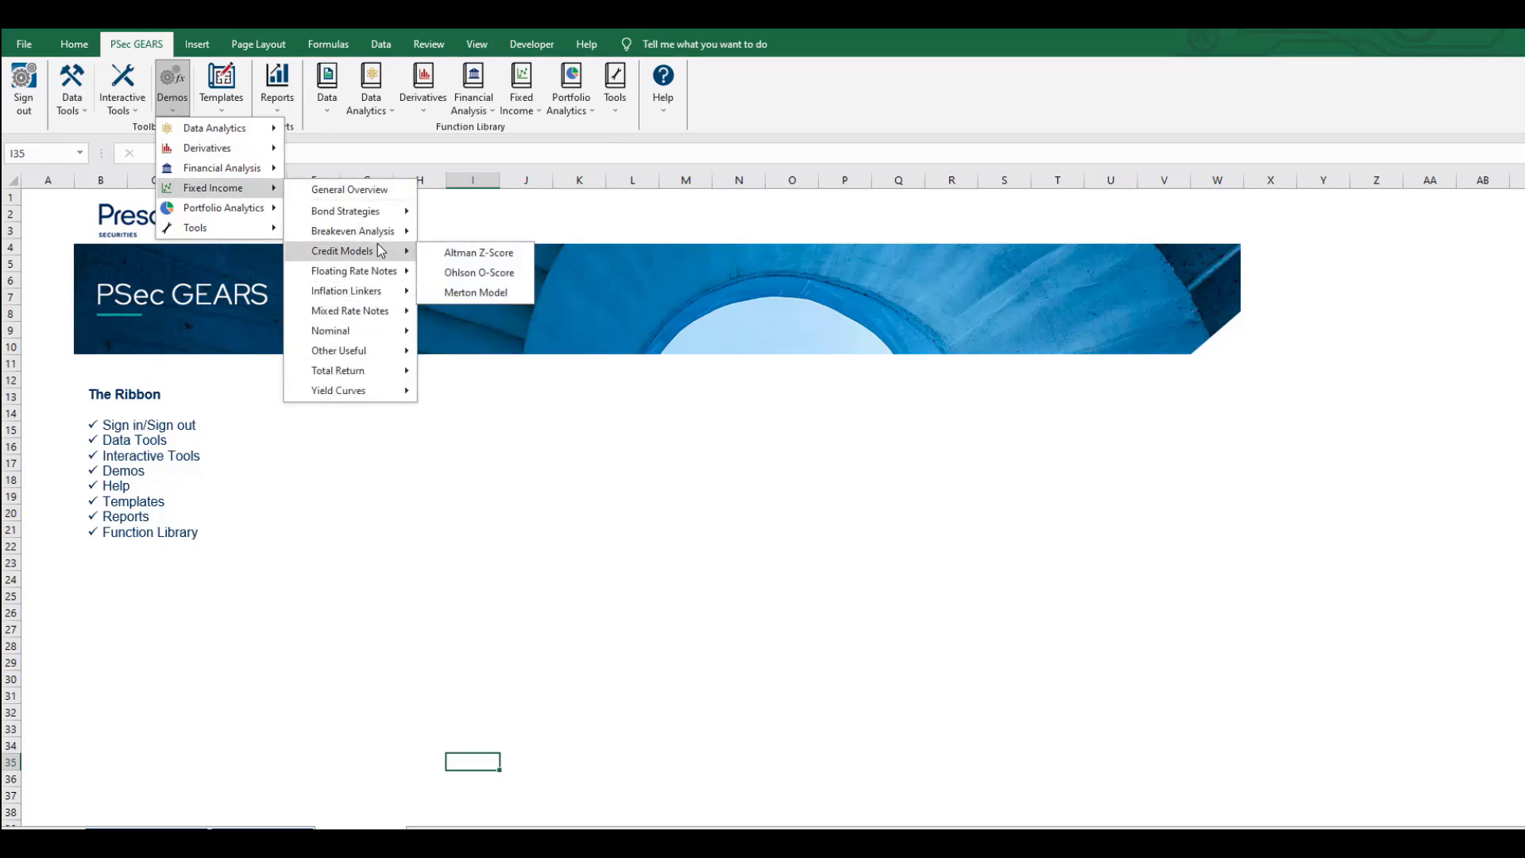
pyautogui.moveTo(378, 257)
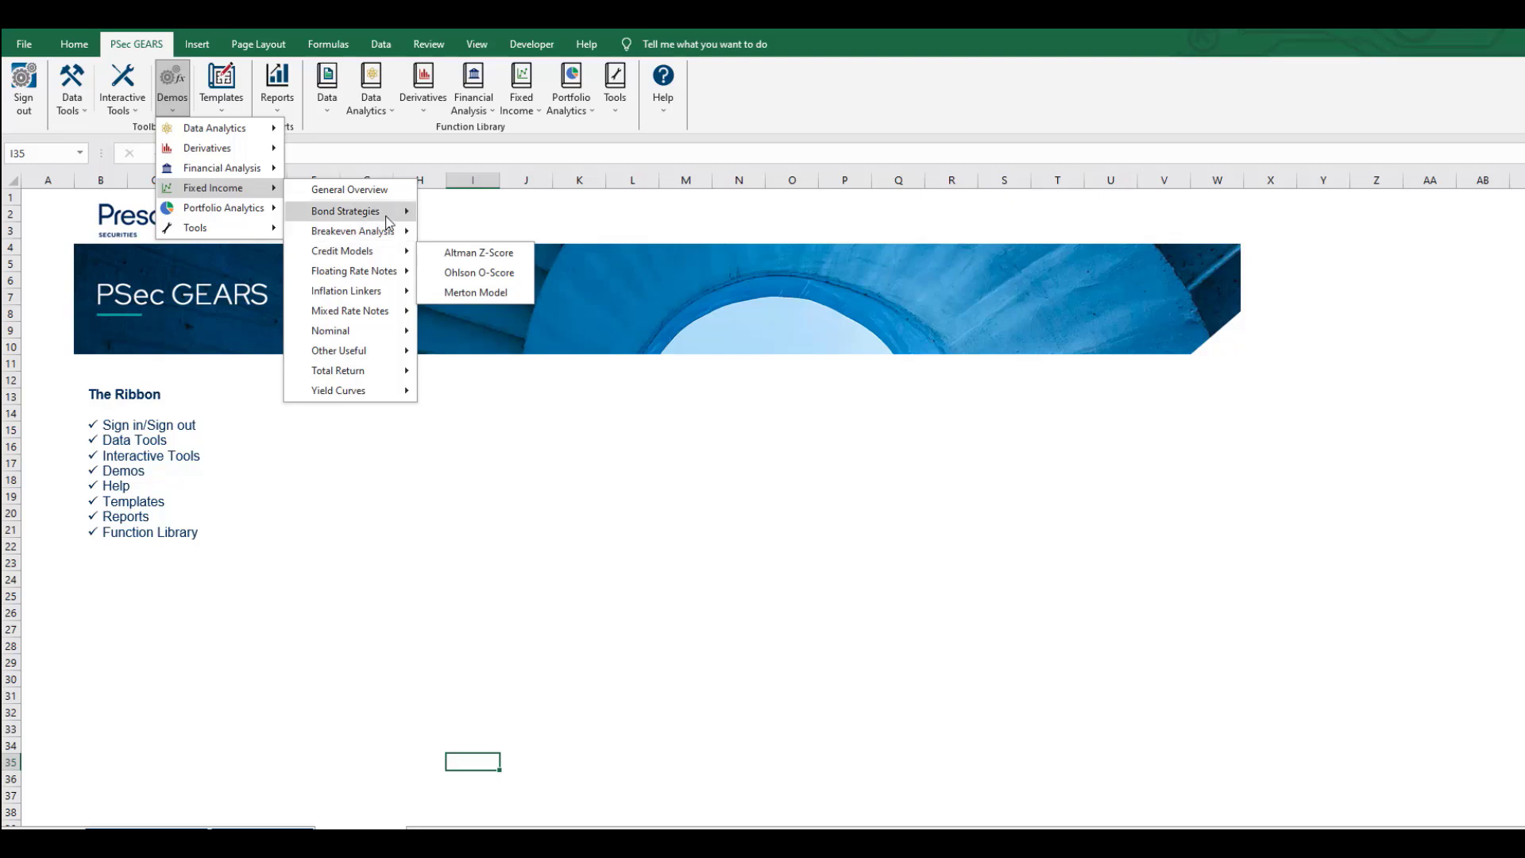
pyautogui.moveTo(390, 288)
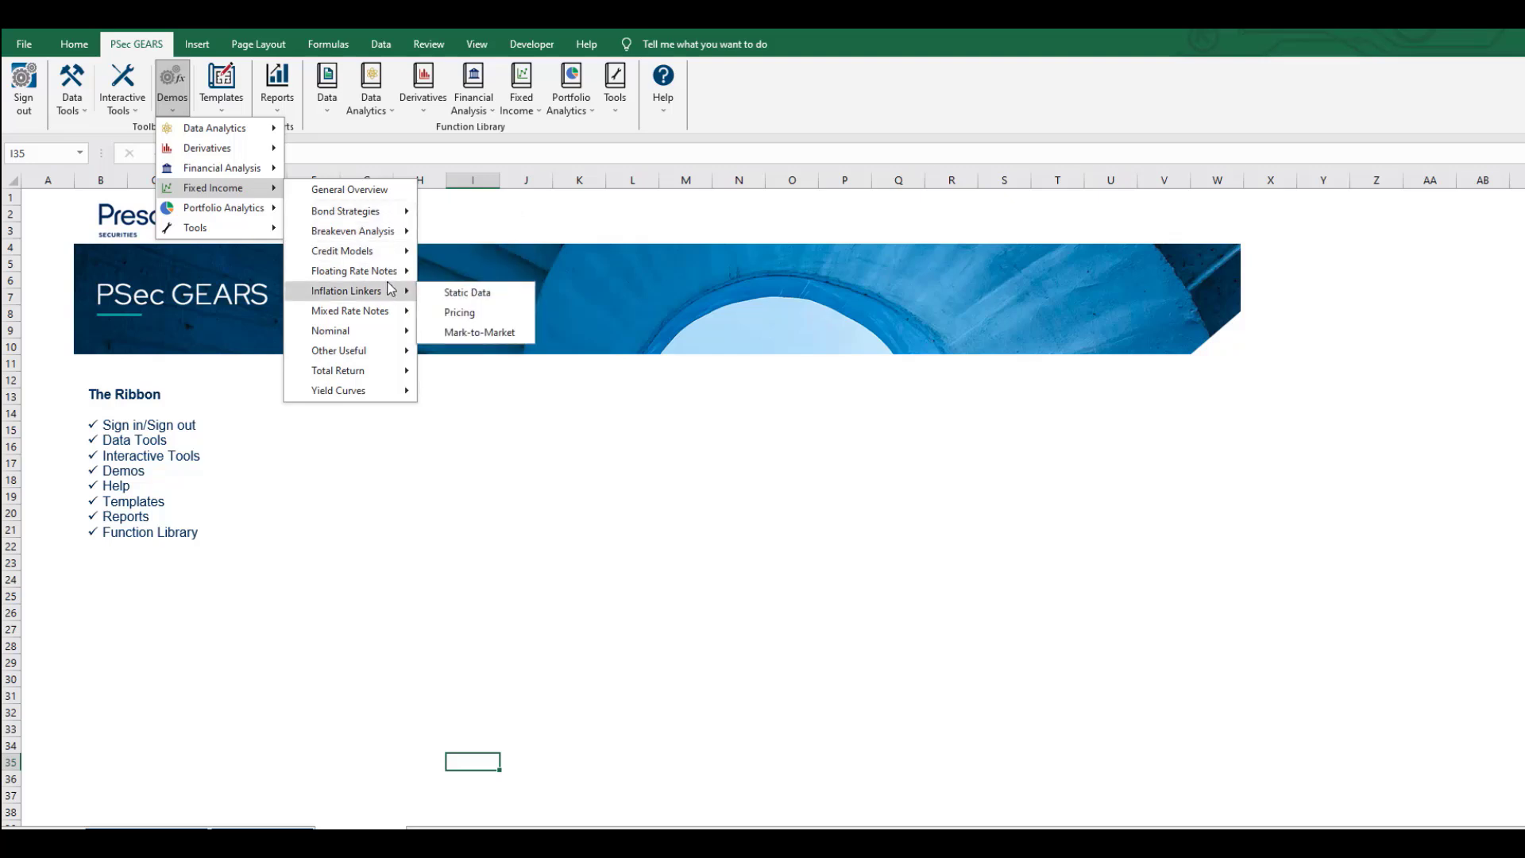
pyautogui.moveTo(344, 332)
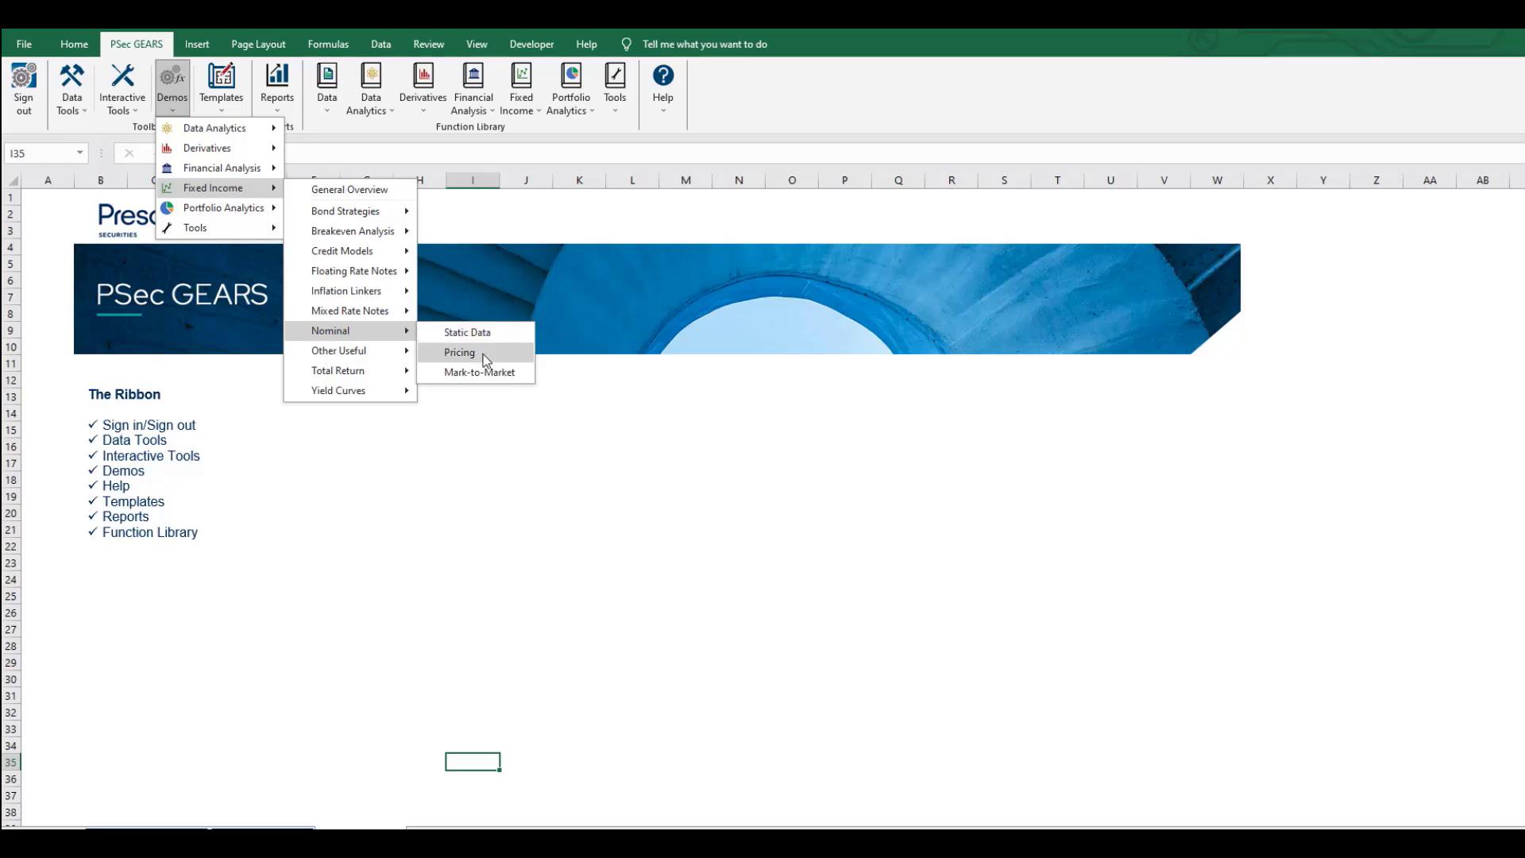
pyautogui.click(461, 352)
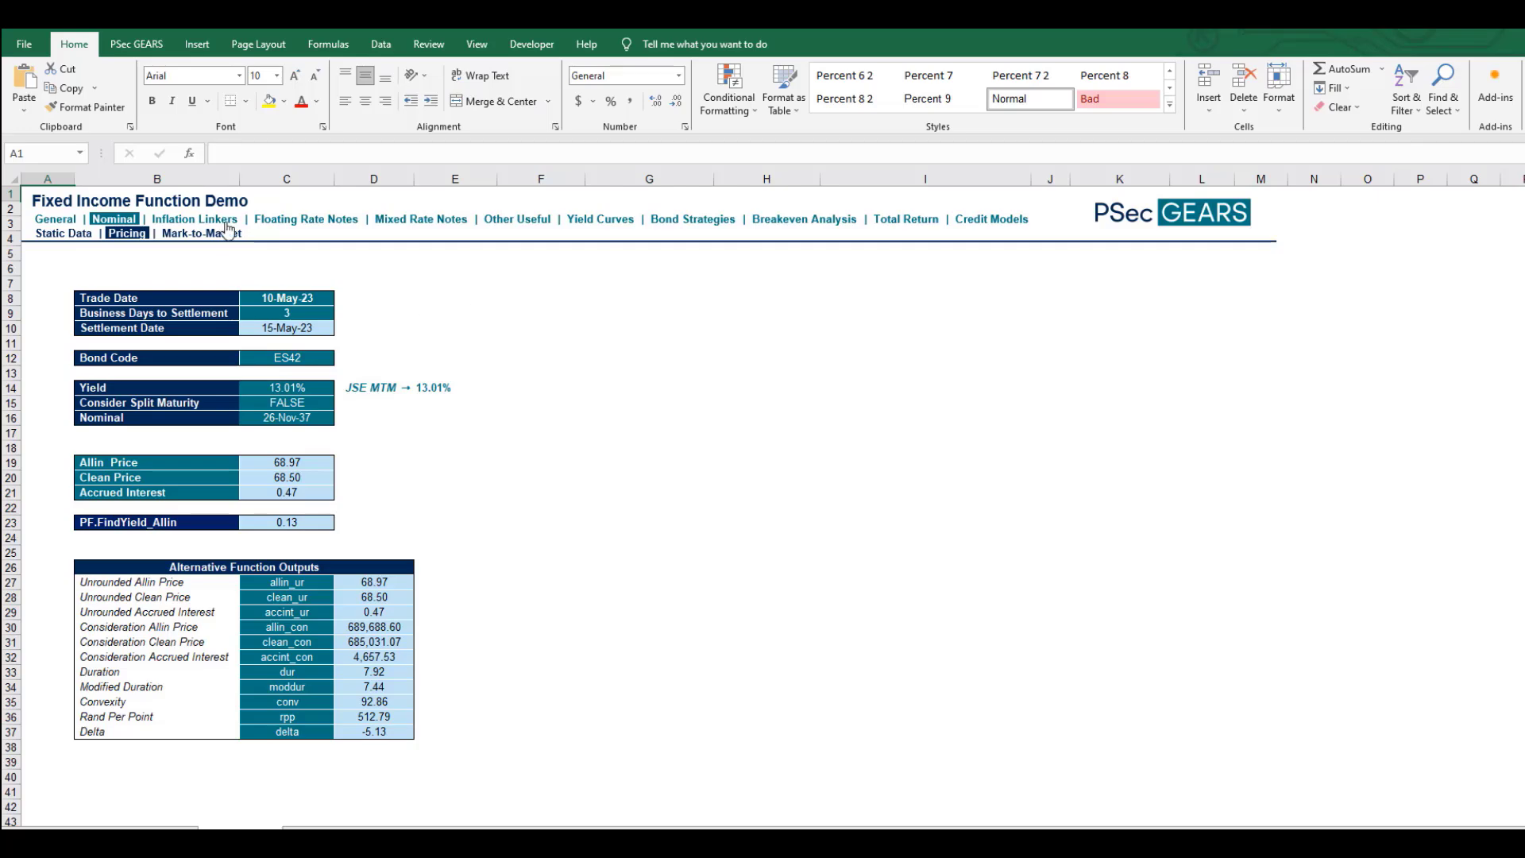
# Step: View the Inflation Linkers Pricing and Floating Rate Notes Pricing Listed demo sheets, and close the demo workbook without saving
pyautogui.click(194, 220)
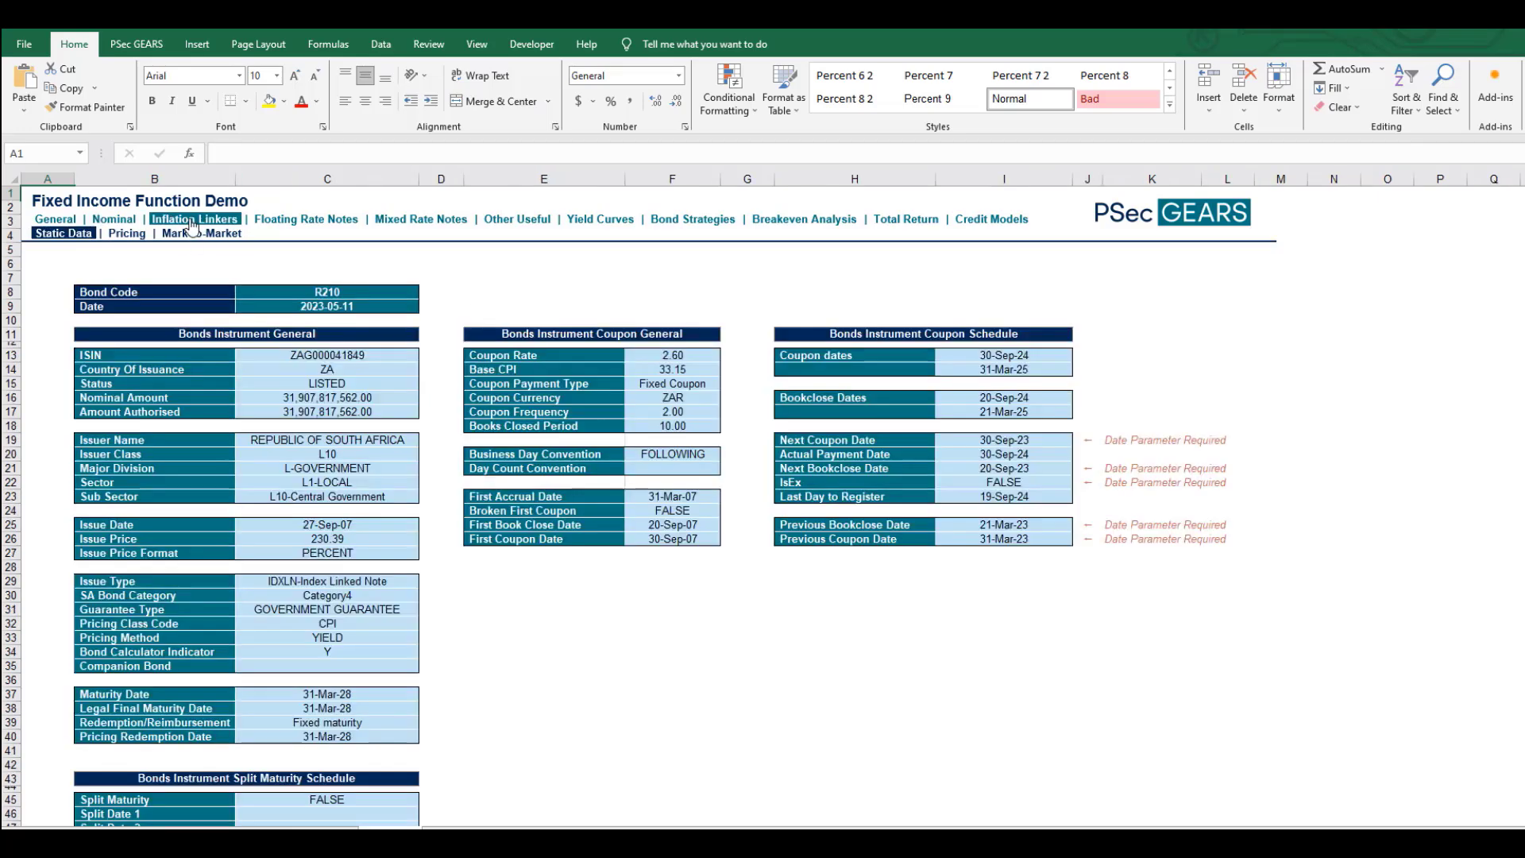
pyautogui.click(115, 234)
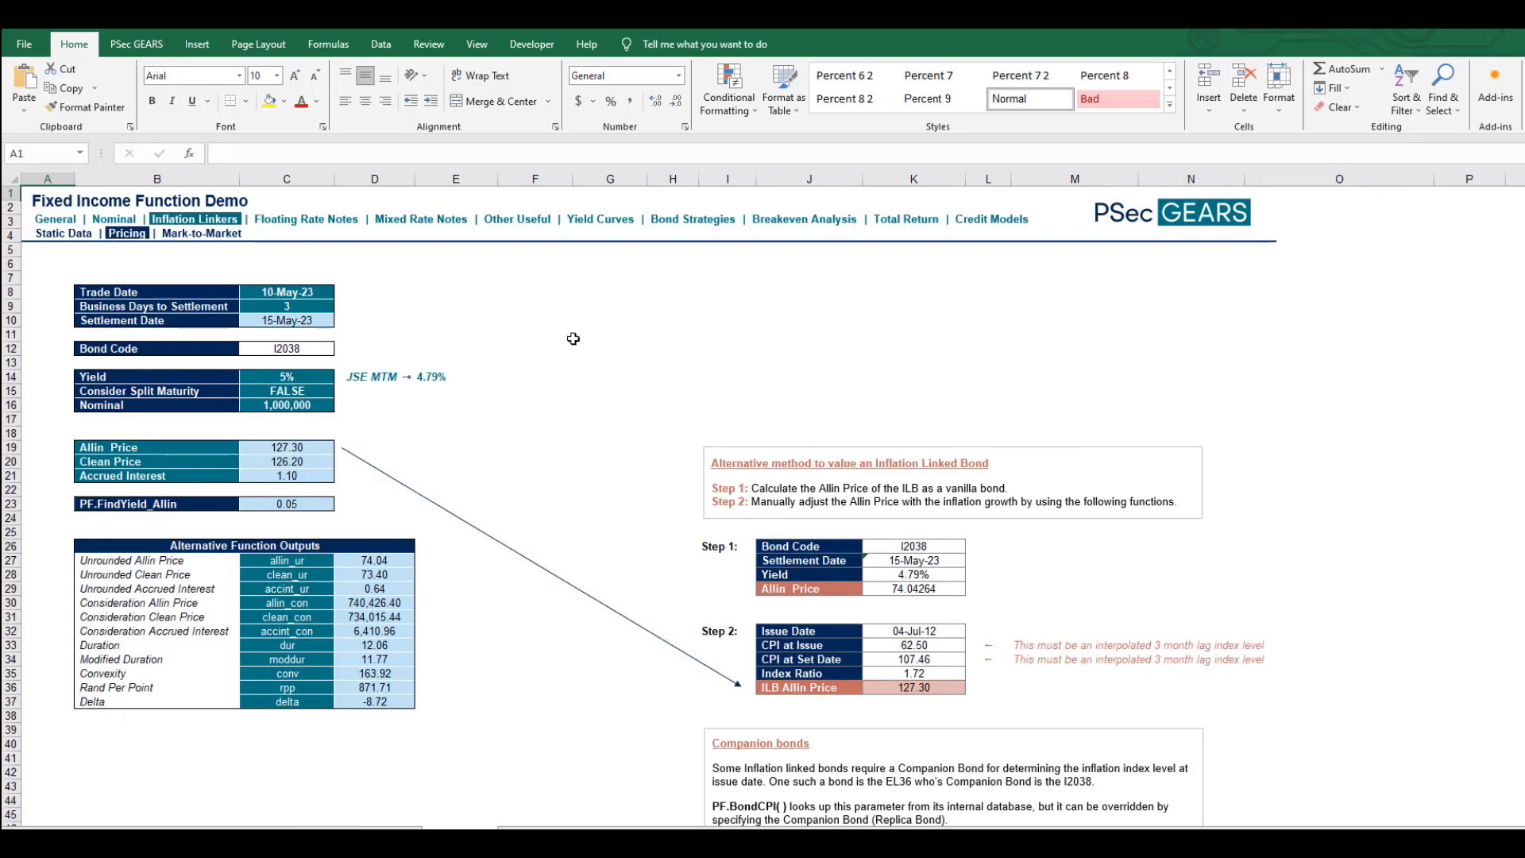
pyautogui.click(317, 219)
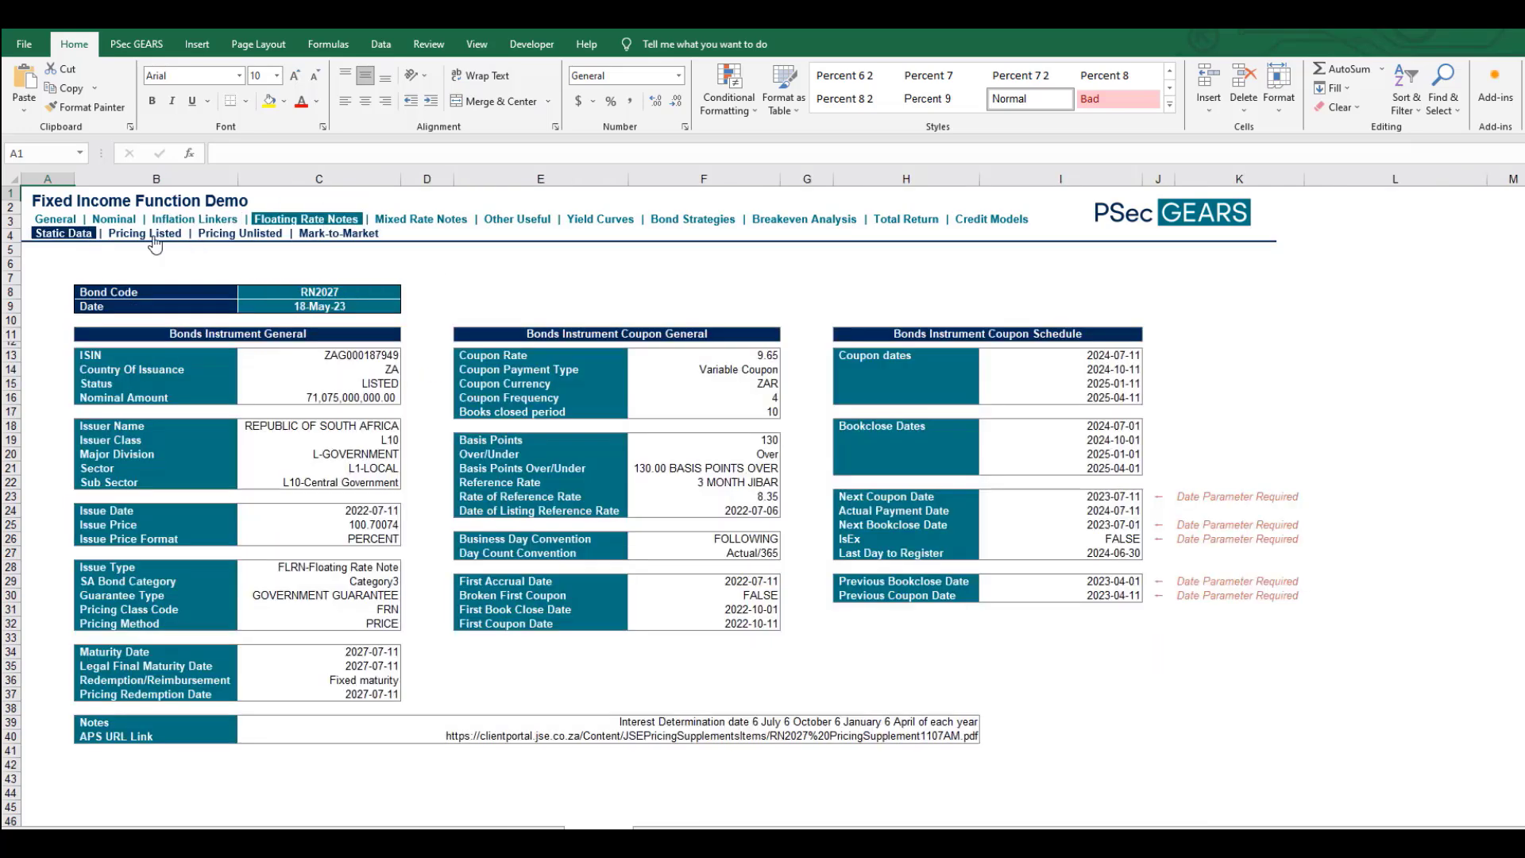
pyautogui.click(147, 234)
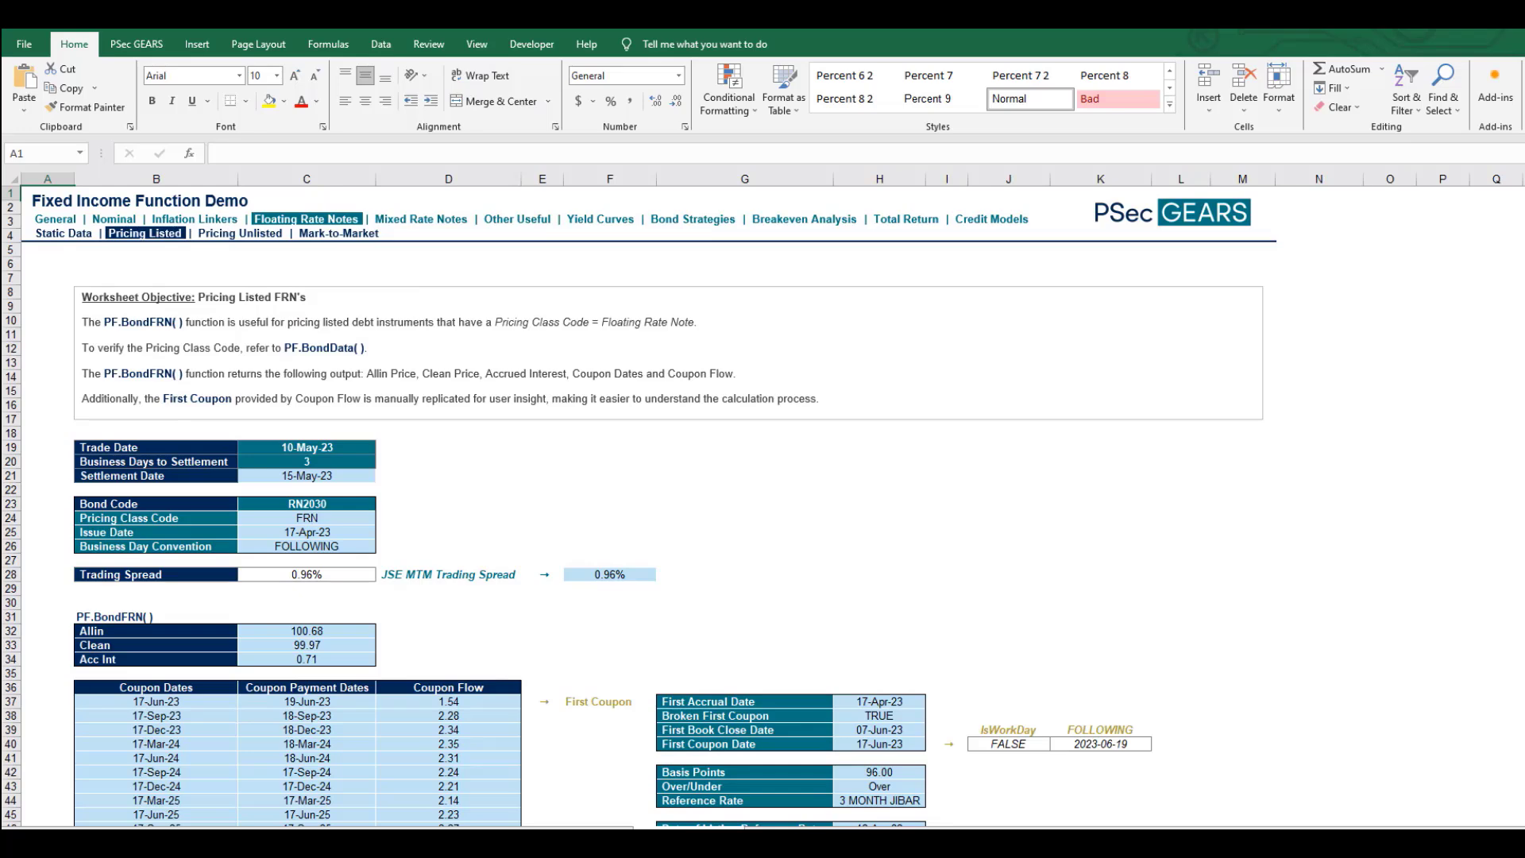
pyautogui.hotkey('ctrl', 'w')
pyautogui.click(822, 467)
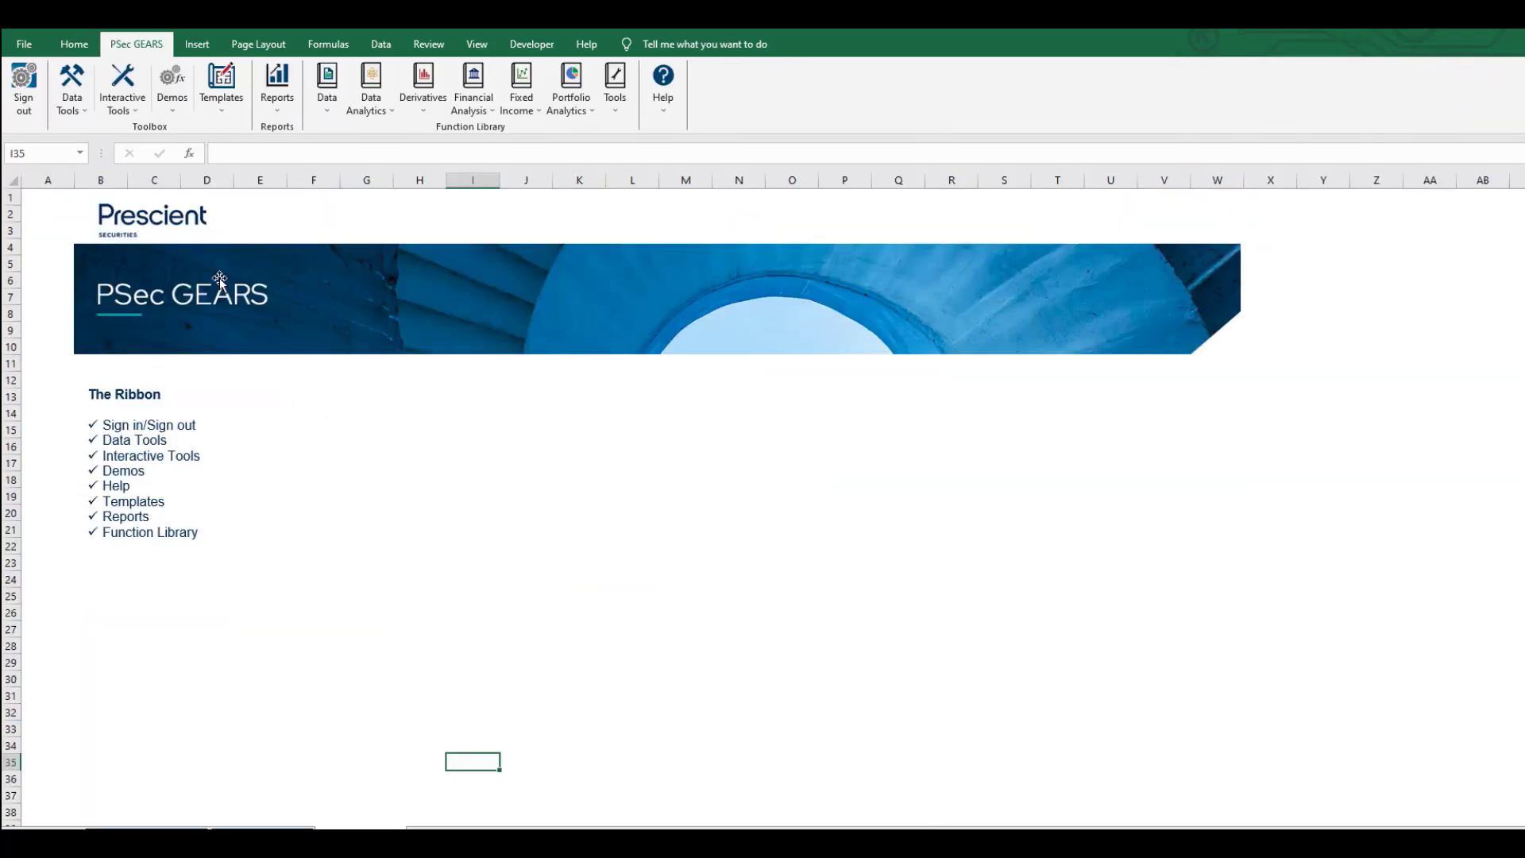
# Step: Open the Daily Preference Share Monitor template
pyautogui.click(174, 102)
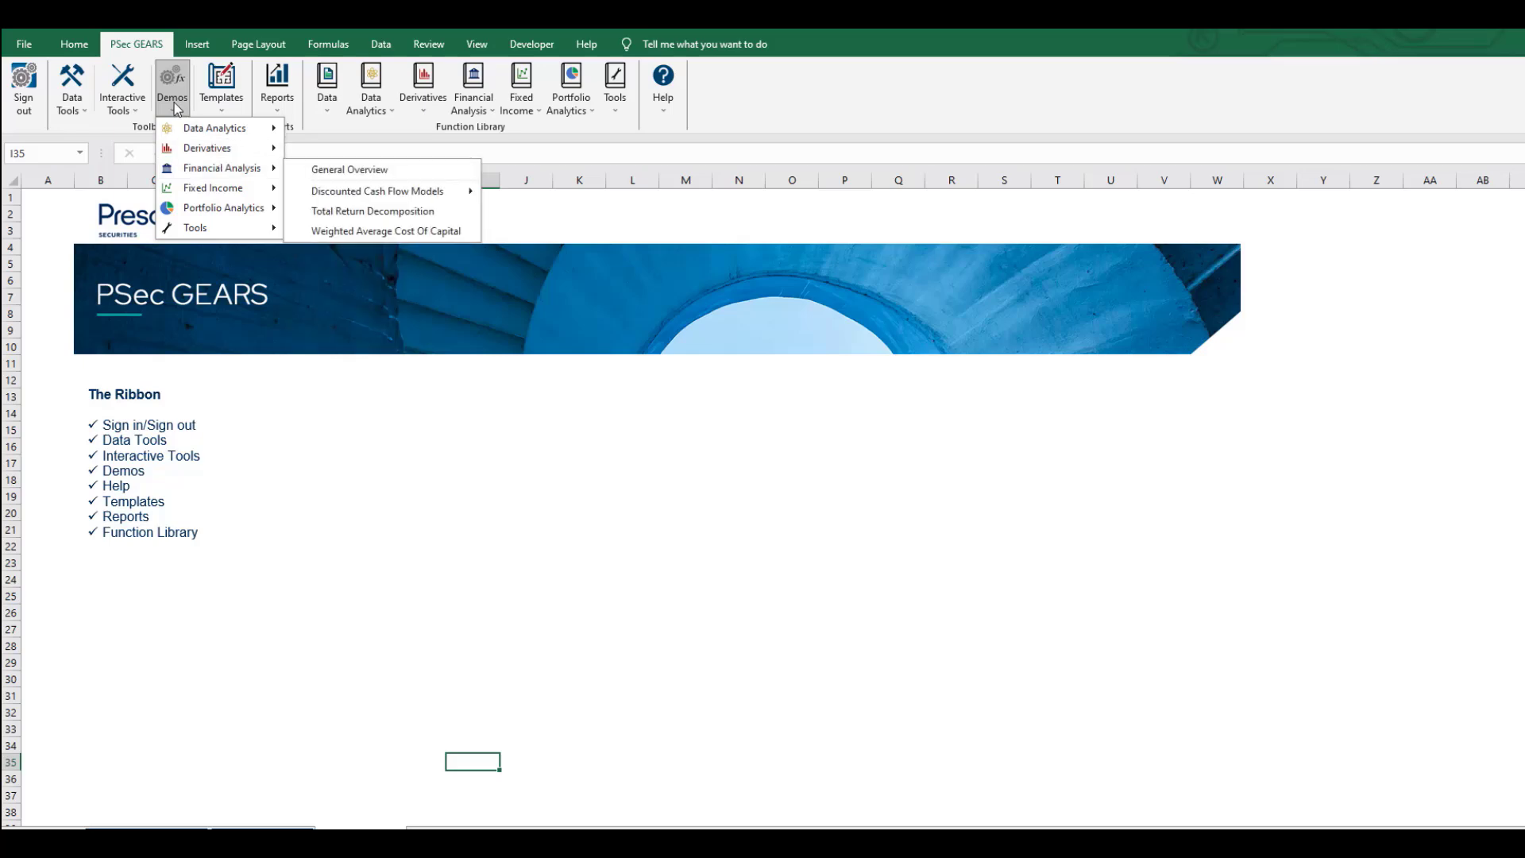
pyautogui.click(174, 108)
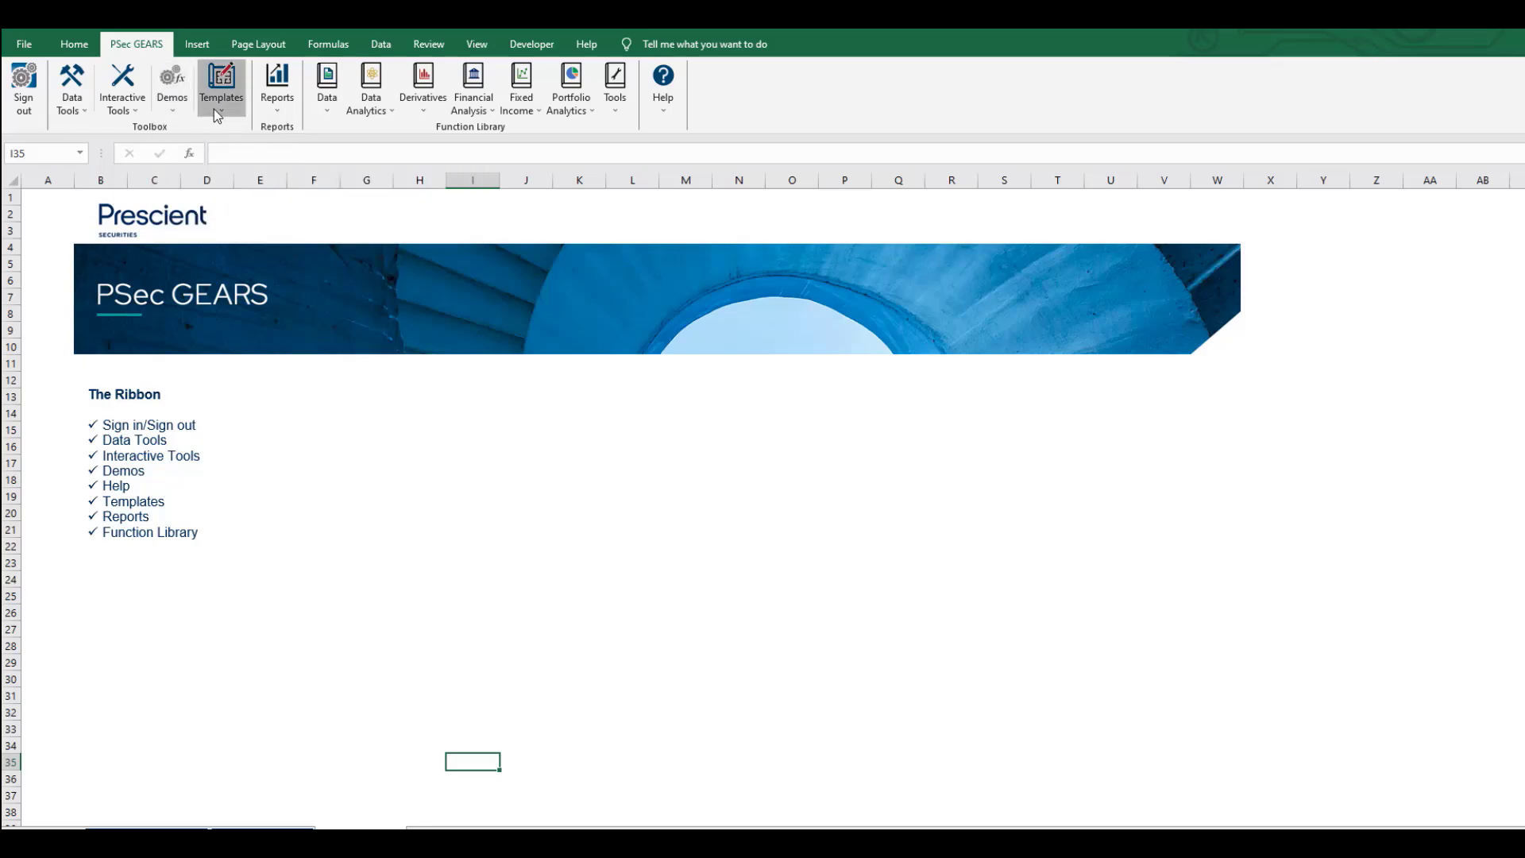
pyautogui.click(214, 111)
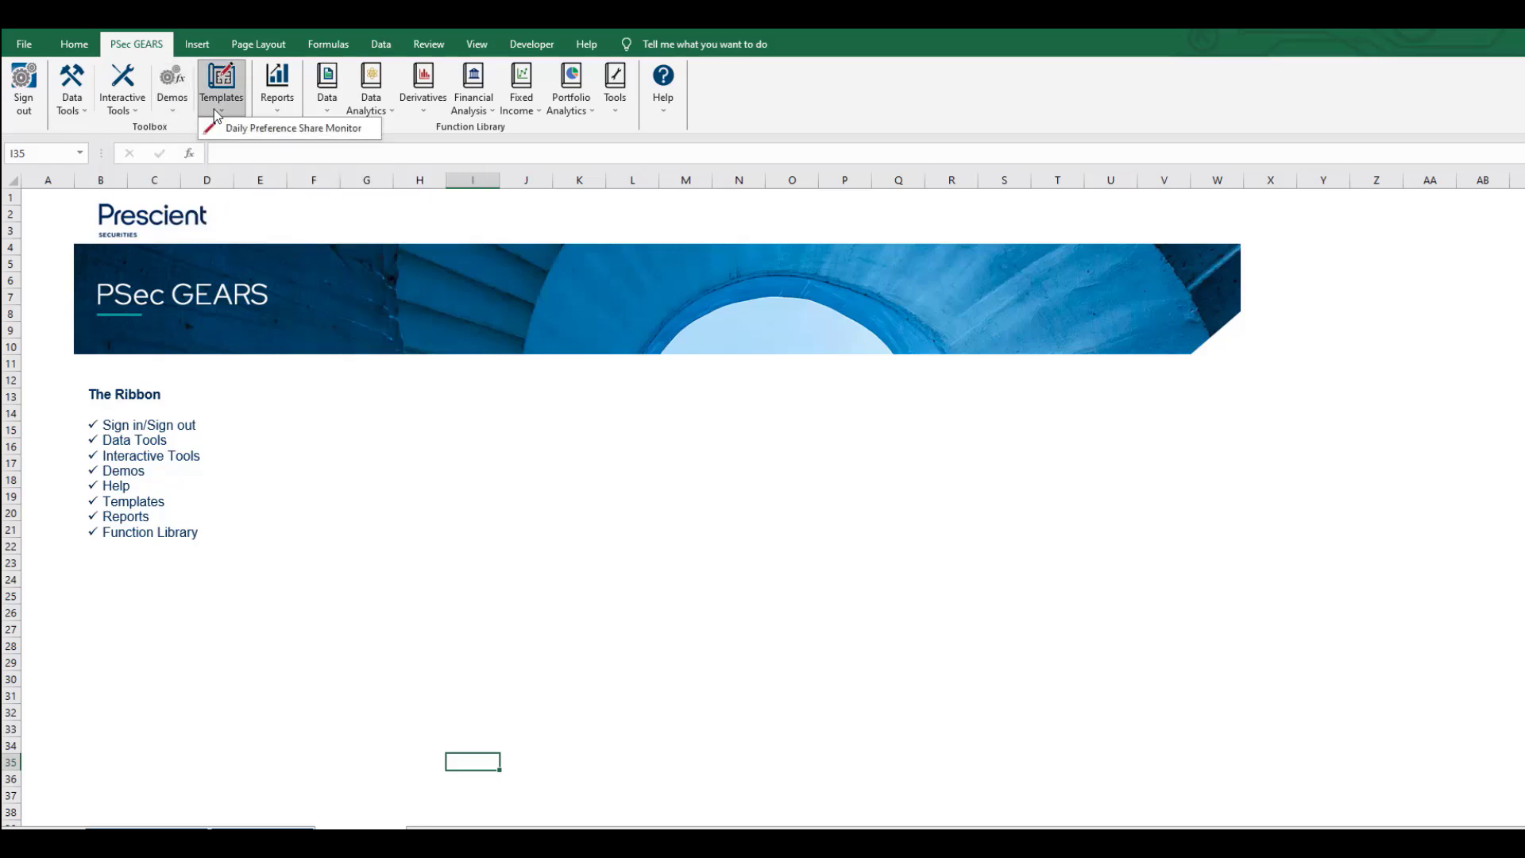
pyautogui.click(266, 128)
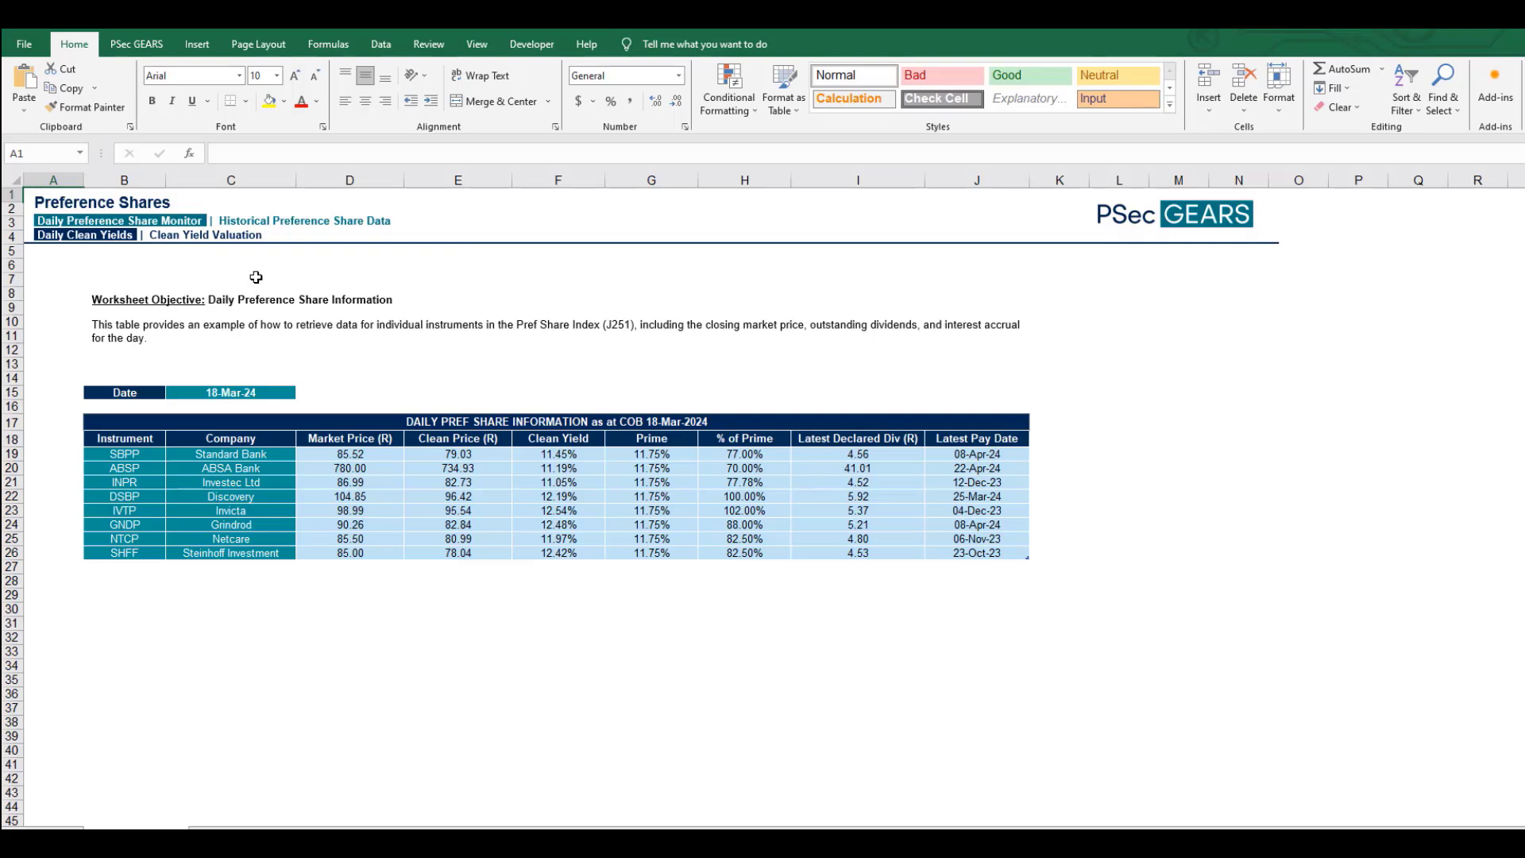
# Step: Recalculate the Date formula in C15 of the Daily Clean Yields sheet and inspect the PF.PrefShare Clean Price formula in E21
pyautogui.click(226, 387)
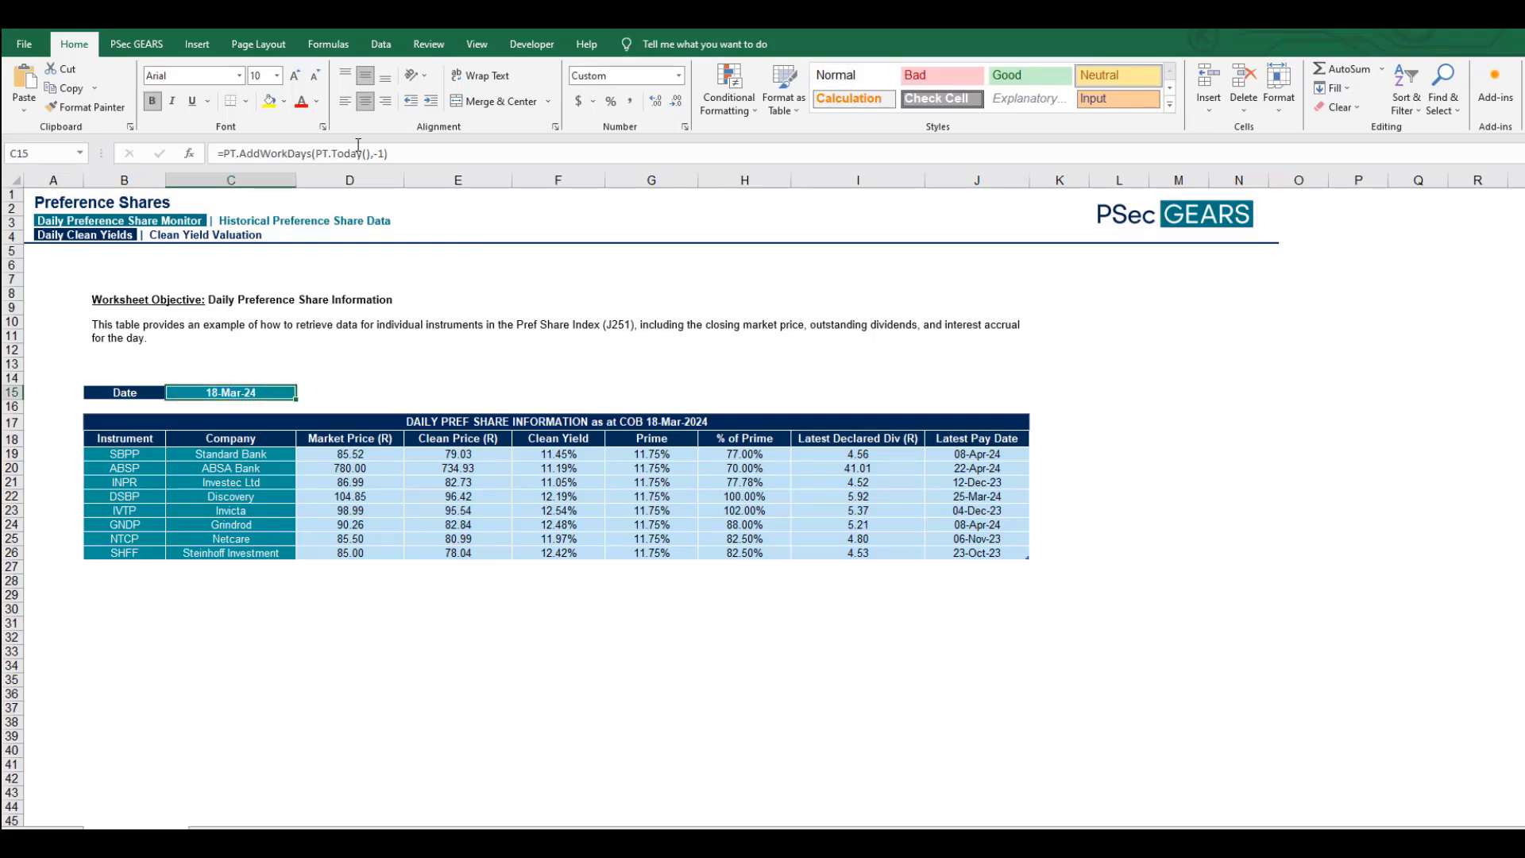
pyautogui.click(389, 153)
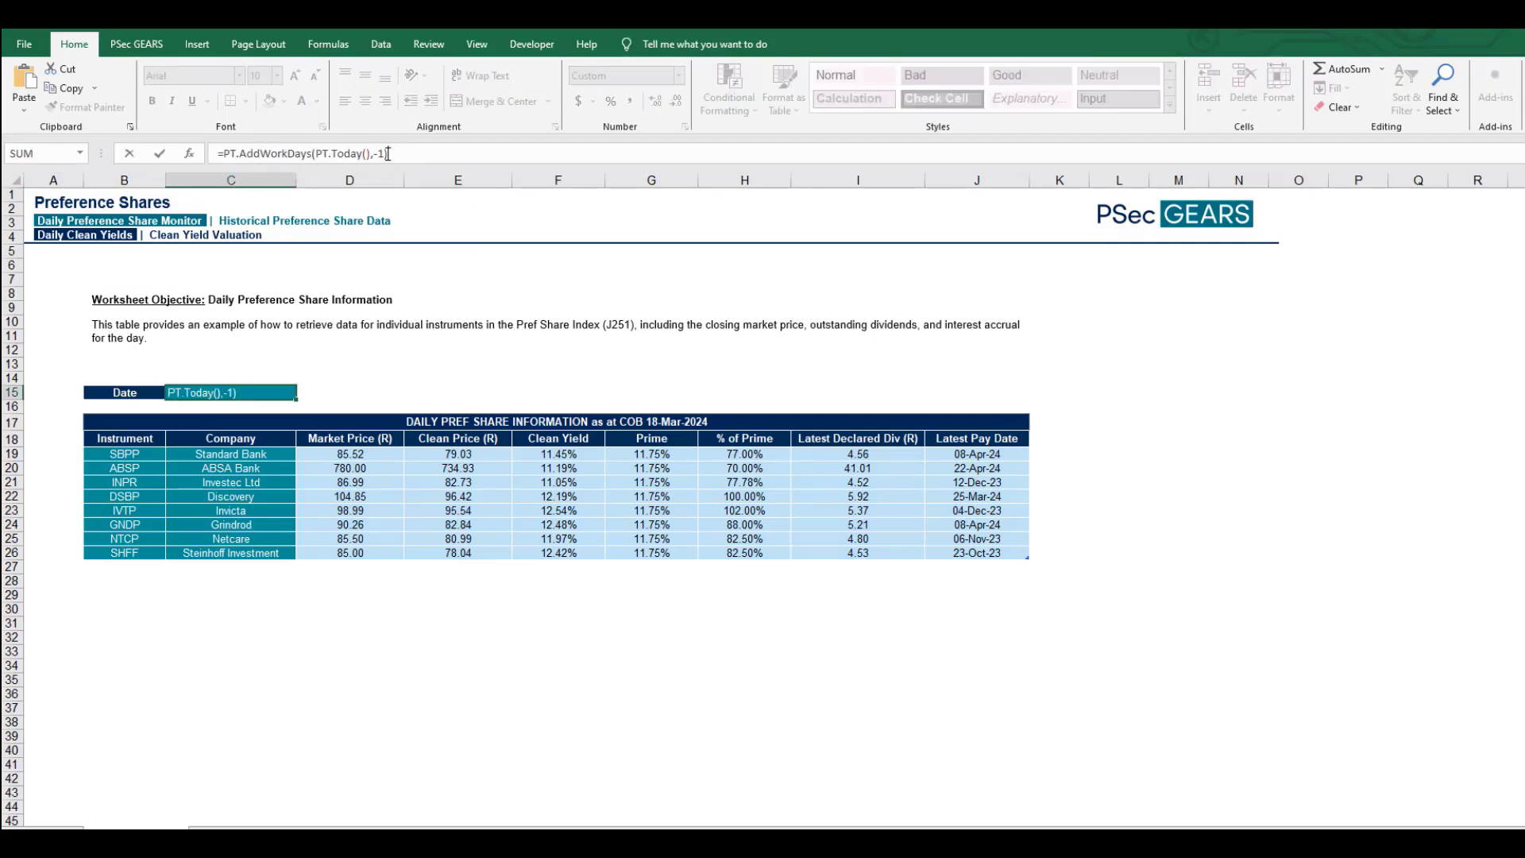
pyautogui.press('Return')
pyautogui.click(226, 391)
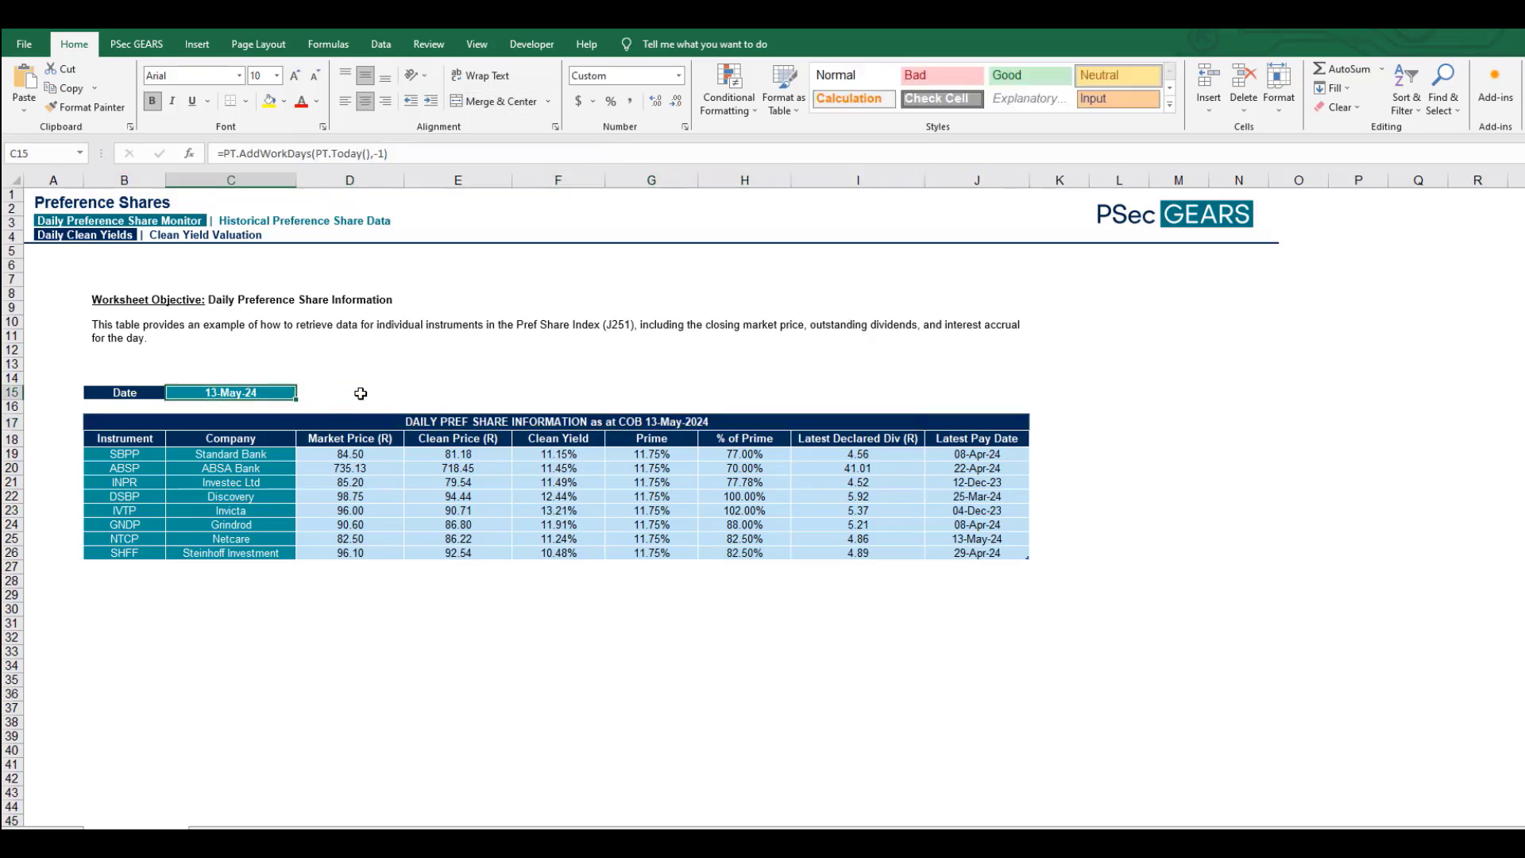
pyautogui.click(499, 483)
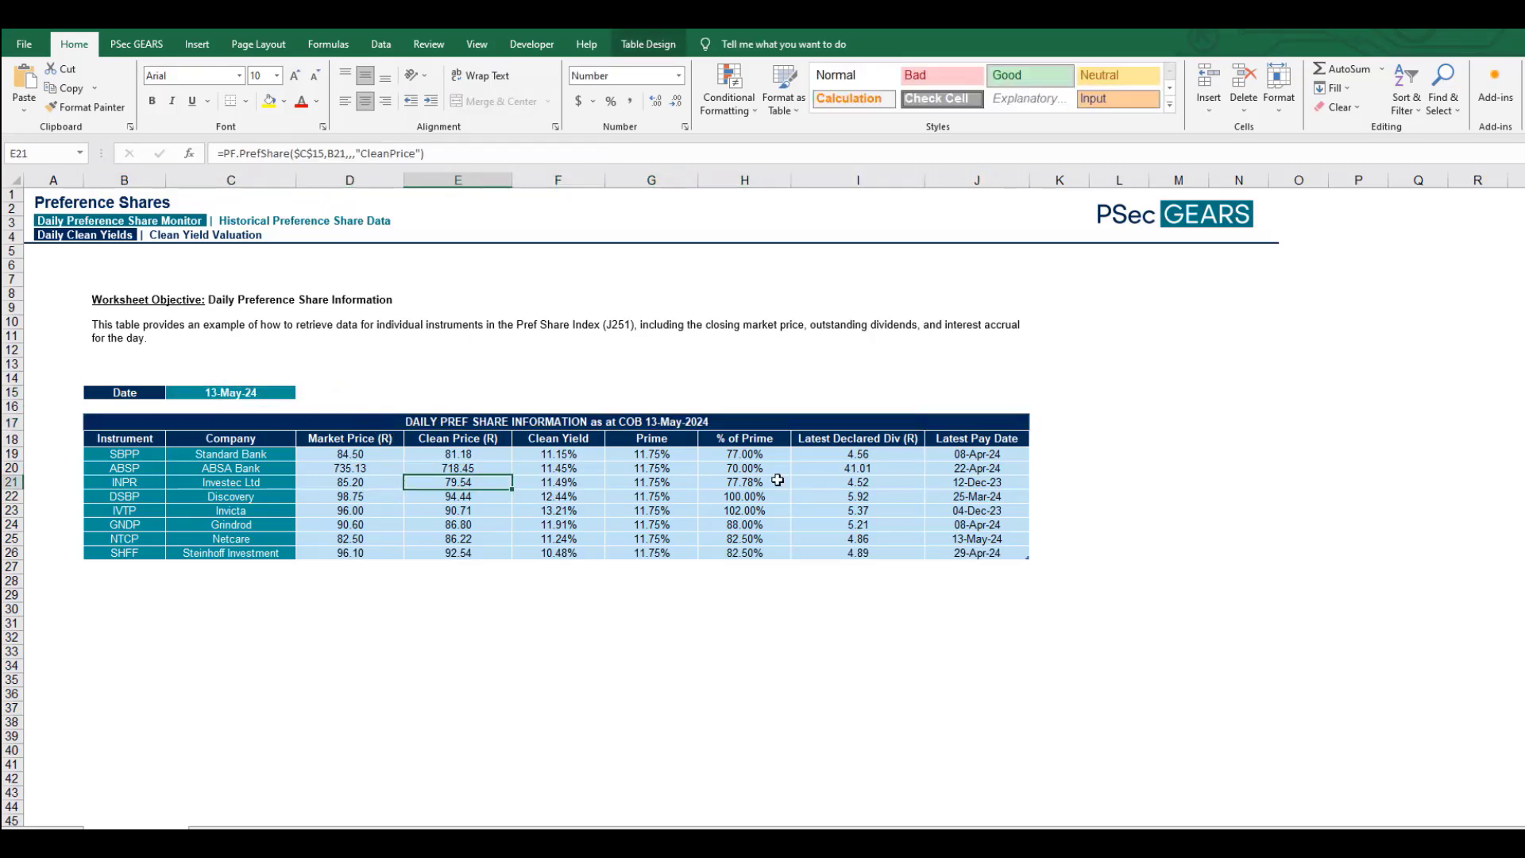
# Step: View the Weekly Clean Yields and Instrument Analysis sheets under Historical Preference Share Data, and close the workbook without saving
pyautogui.click(321, 224)
pyautogui.click(235, 238)
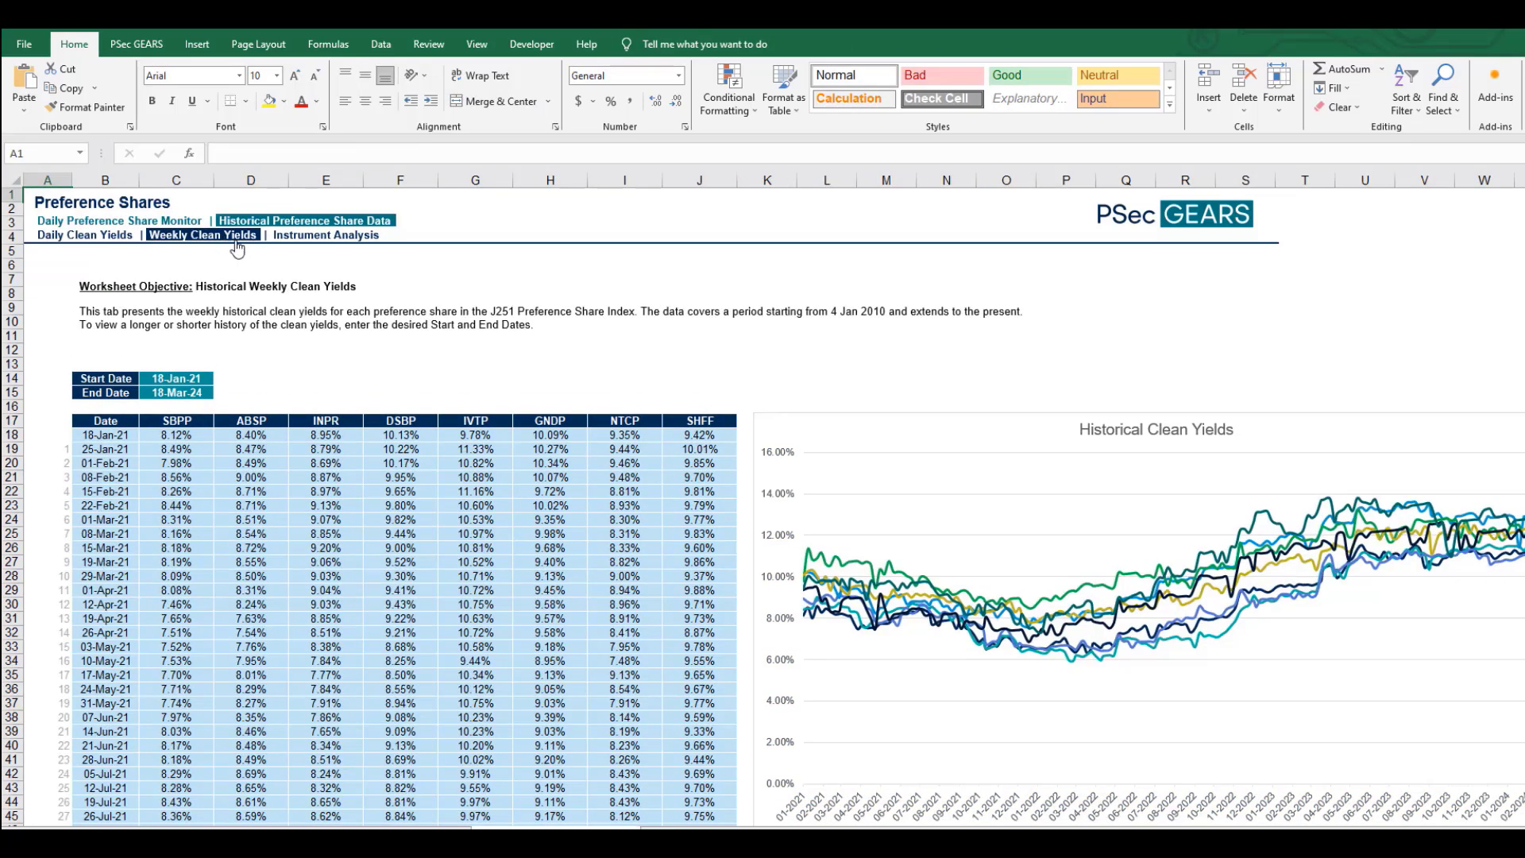
pyautogui.click(326, 236)
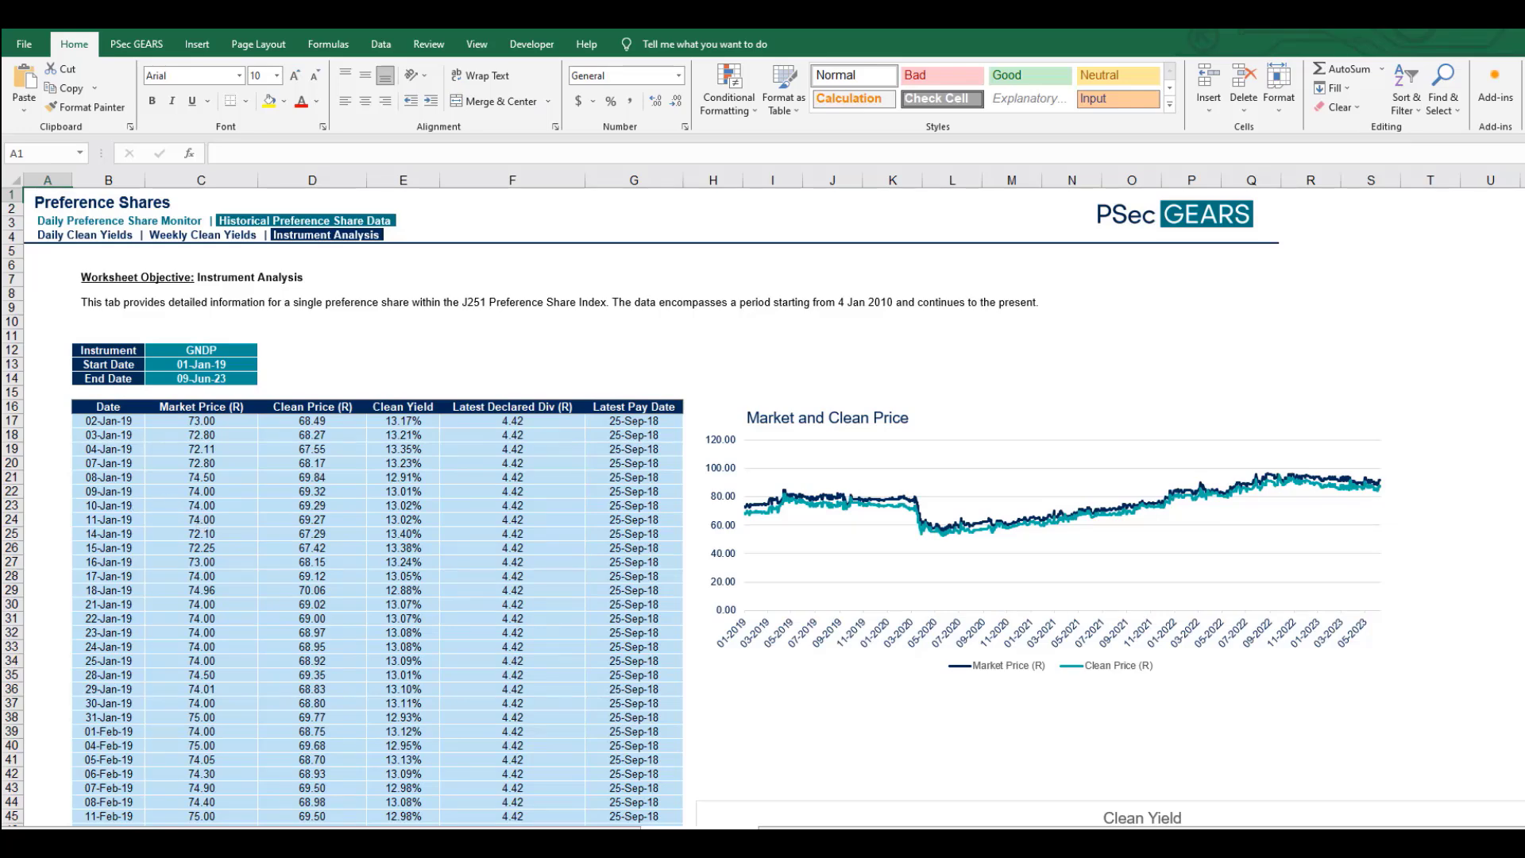
pyautogui.hotkey('ctrl', 'w')
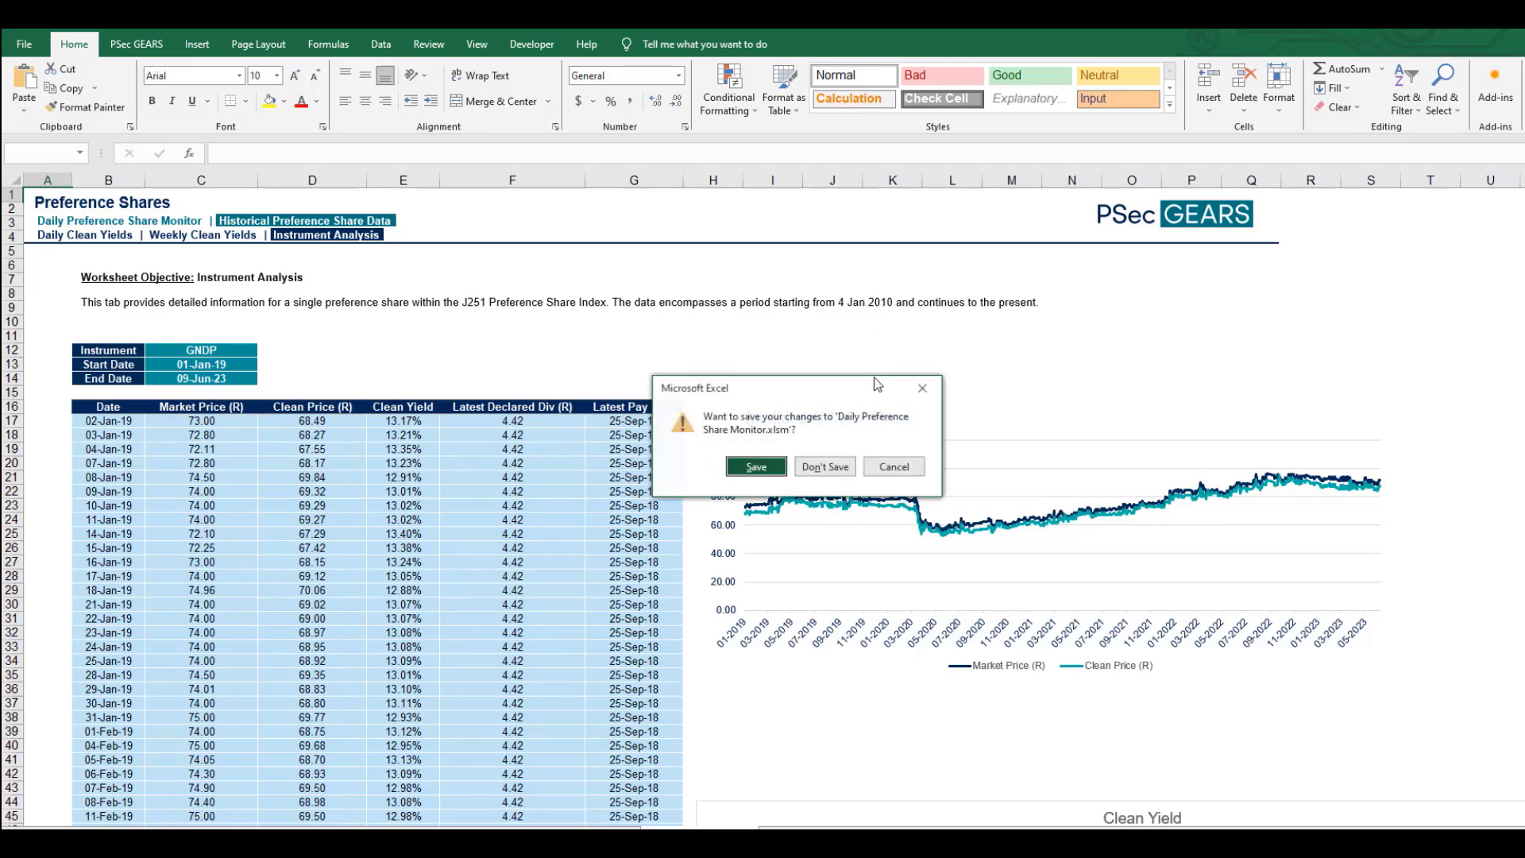
pyautogui.click(834, 460)
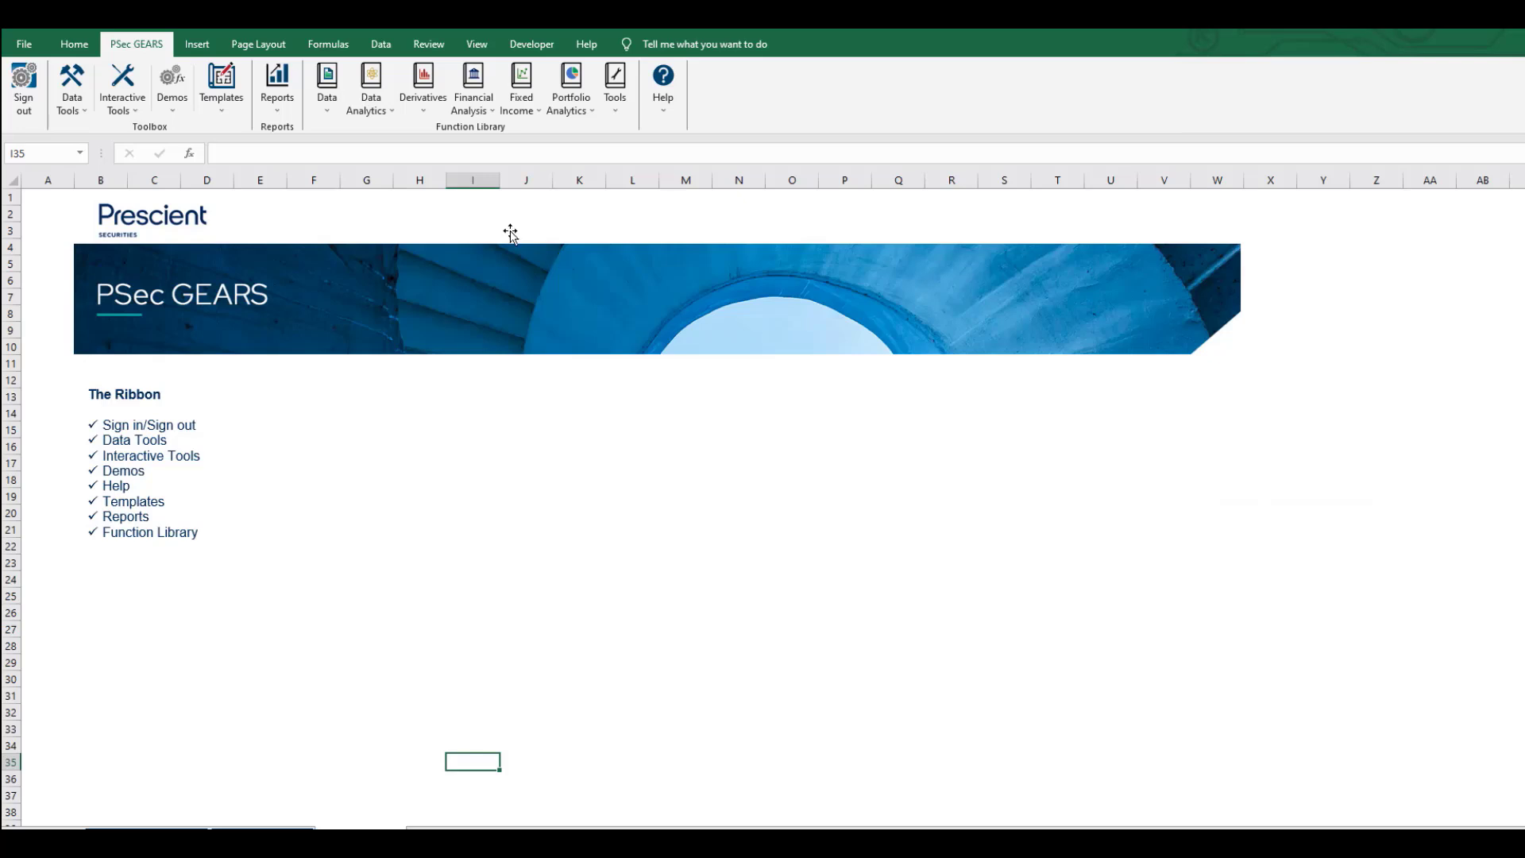
# Step: Look through the available PSec GEARS reports, and view and close the About PSec GEARS version information
pyautogui.click(285, 104)
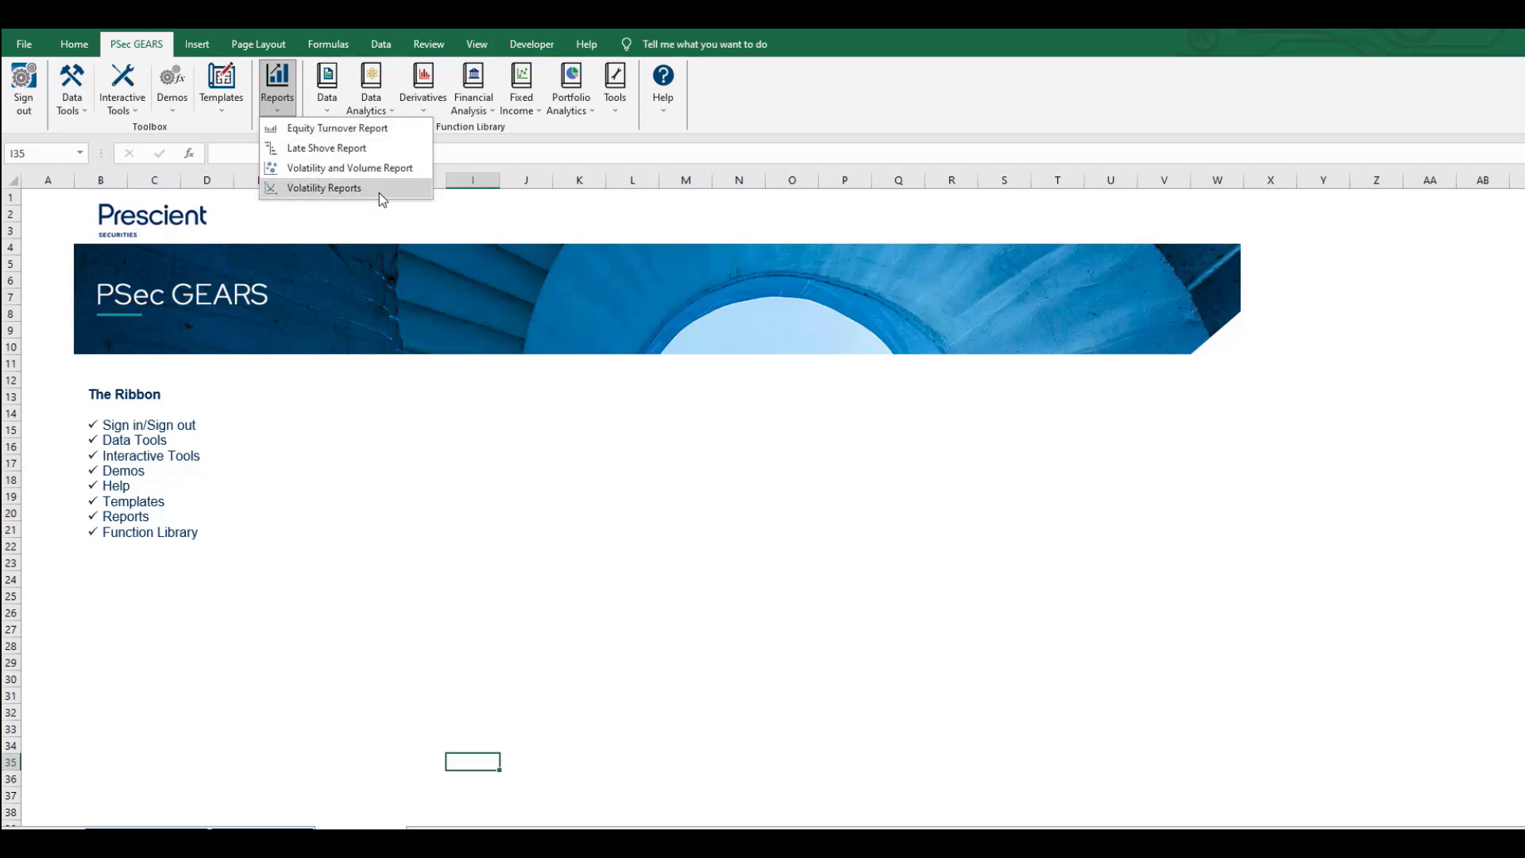
pyautogui.click(668, 88)
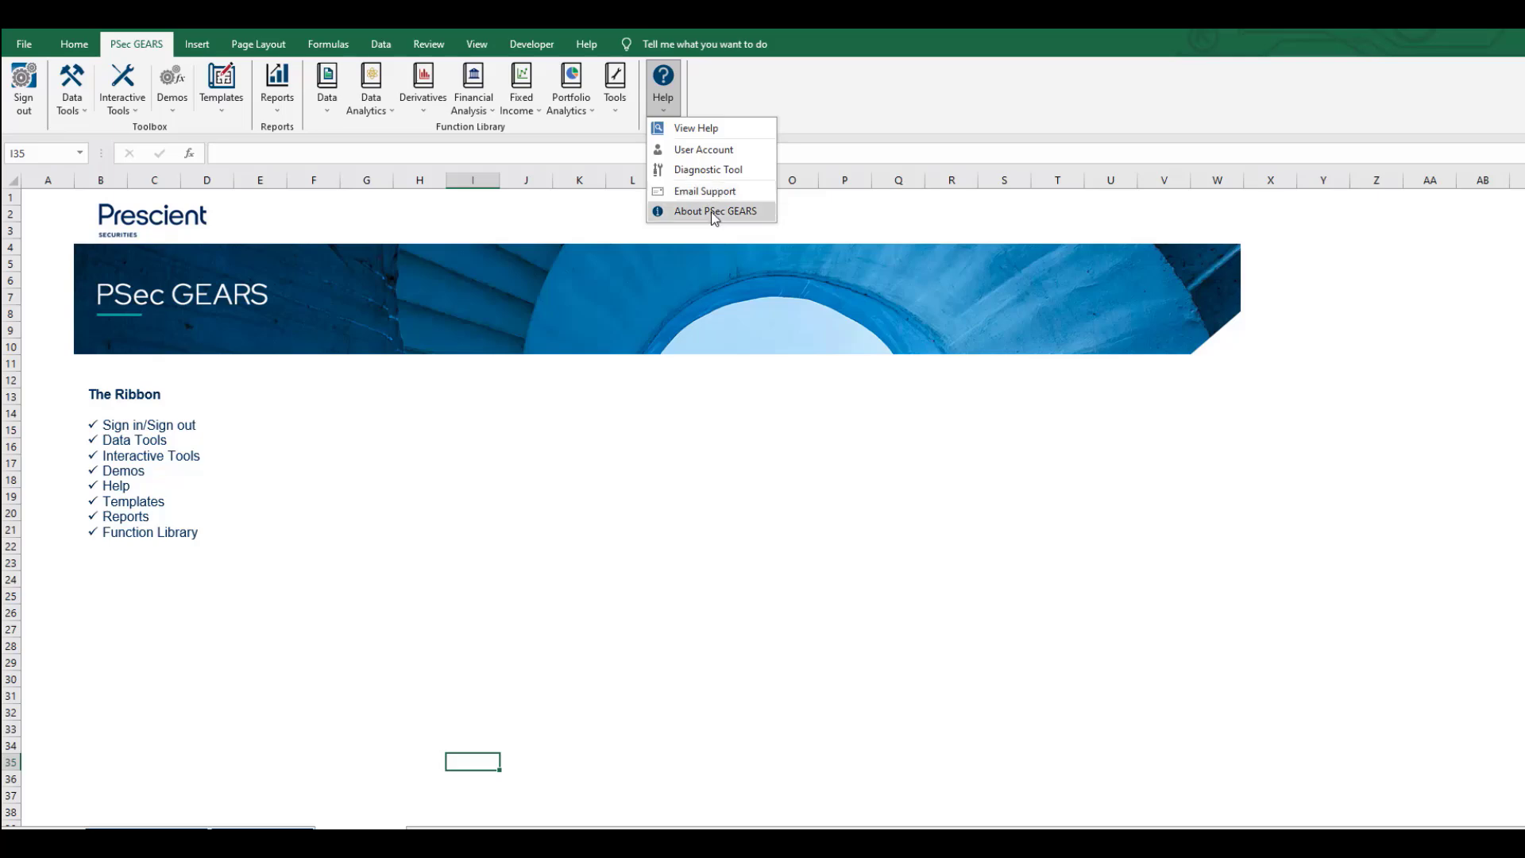
pyautogui.click(713, 211)
pyautogui.moveTo(778, 328); pyautogui.dragTo(729, 274)
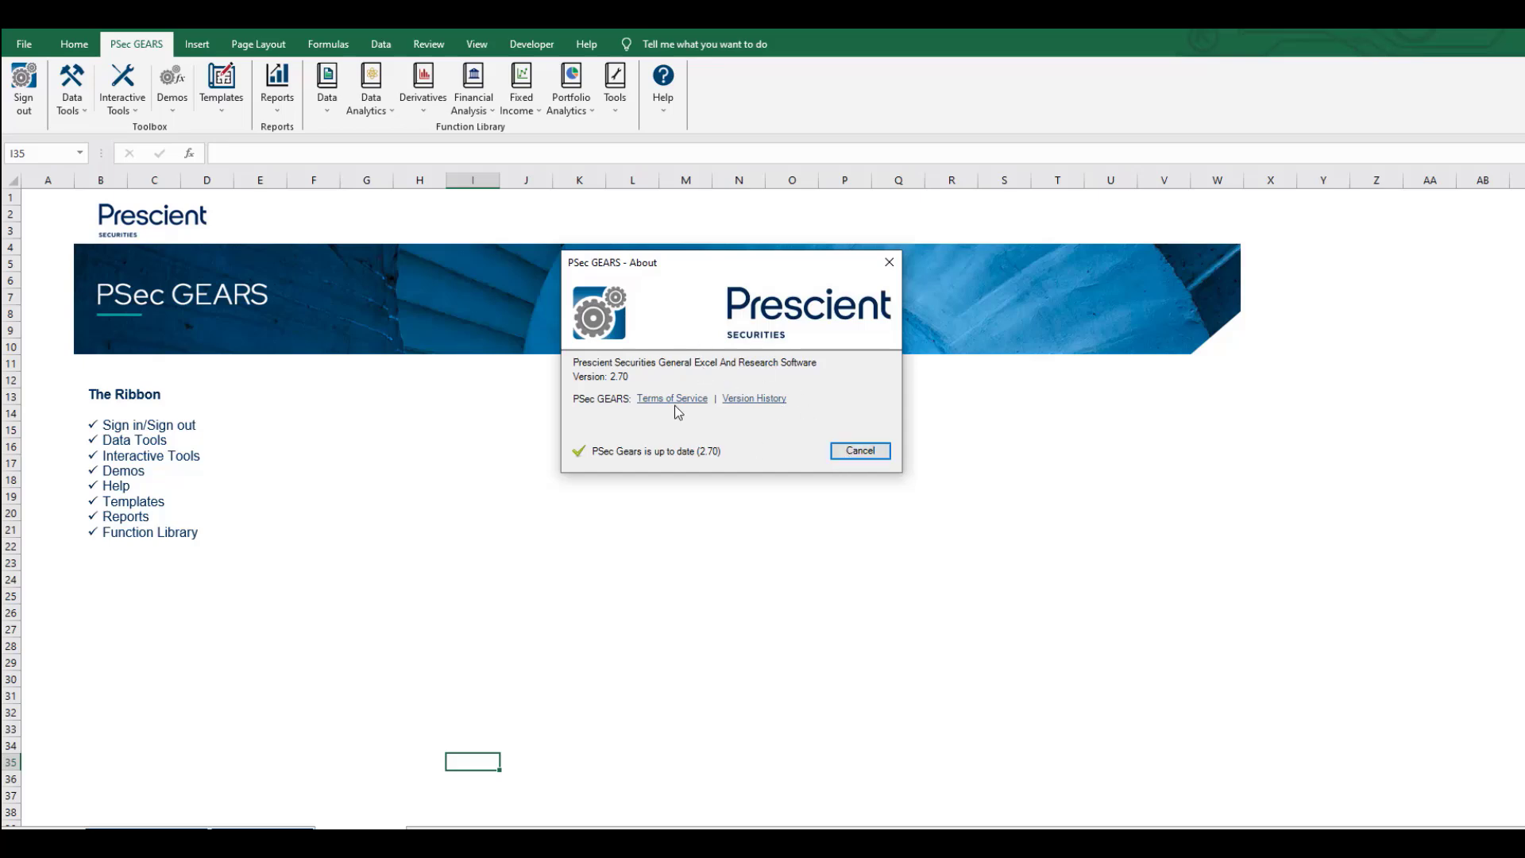
pyautogui.click(858, 451)
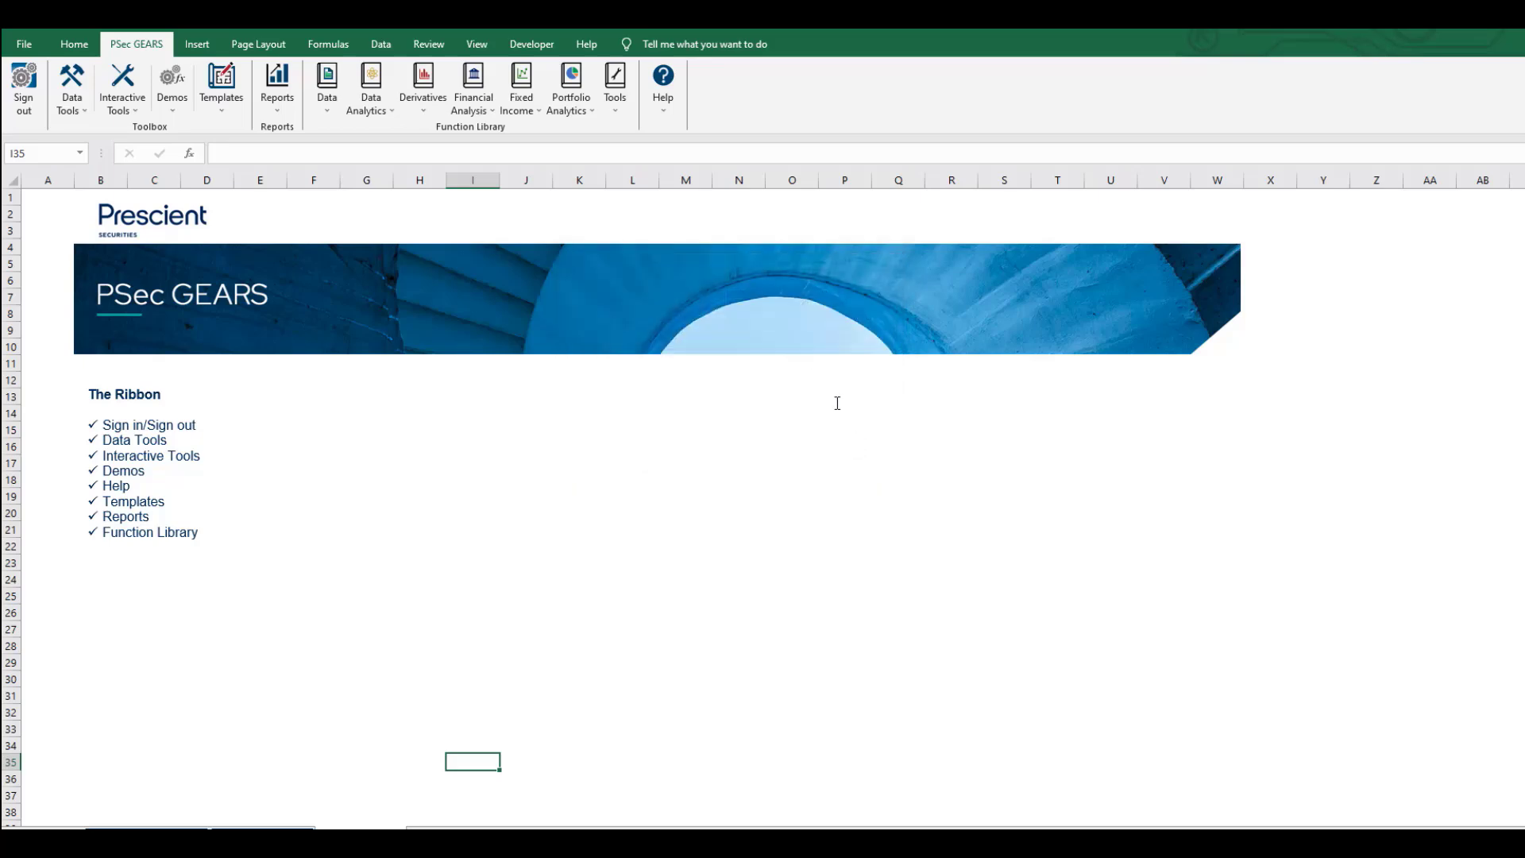